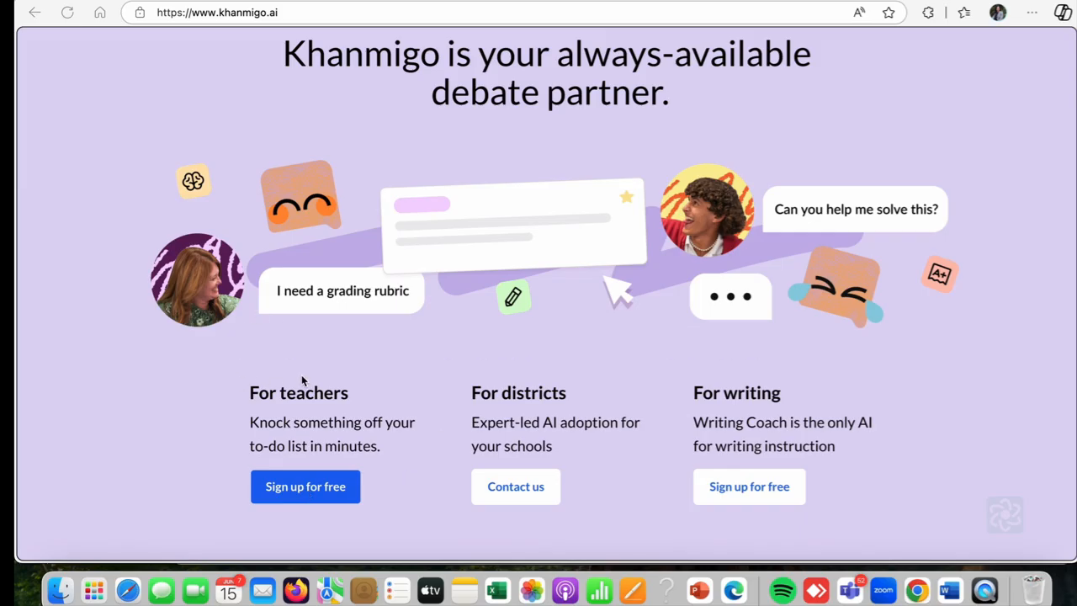
- Enter Khanmigo's free teacher tools and open the Class Newsletter tool from the favorites
left_click(305, 492)
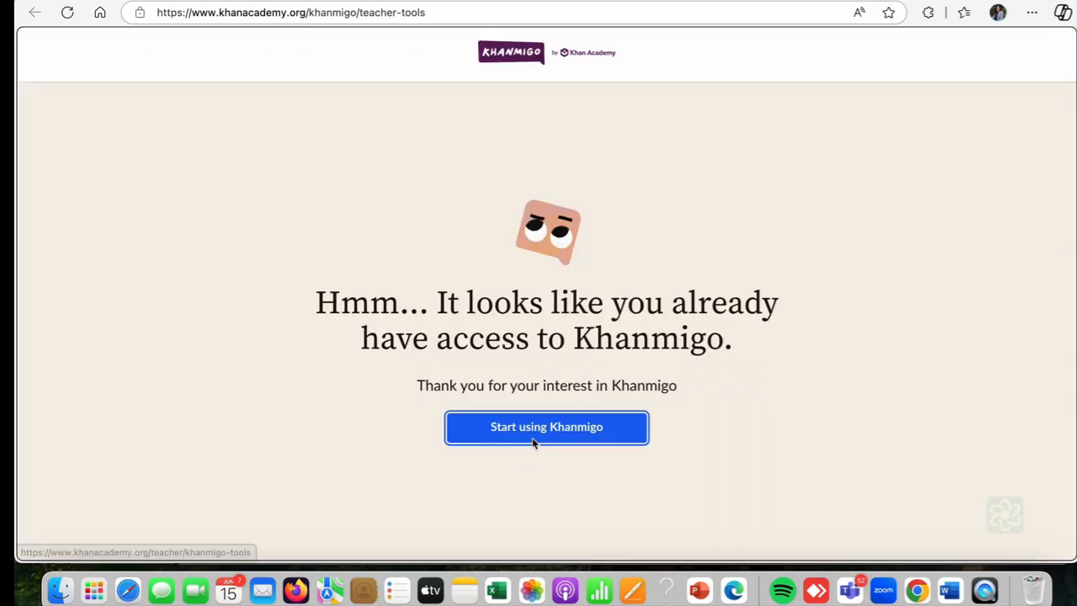
left_click(530, 438)
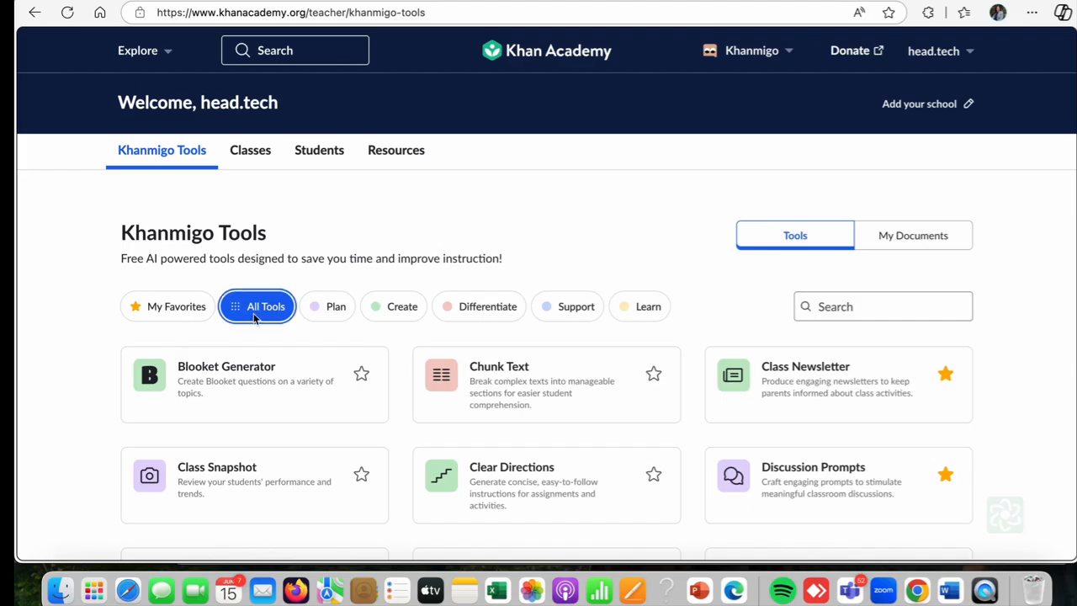
left_click(157, 314)
scroll(536, 275, "down", 3)
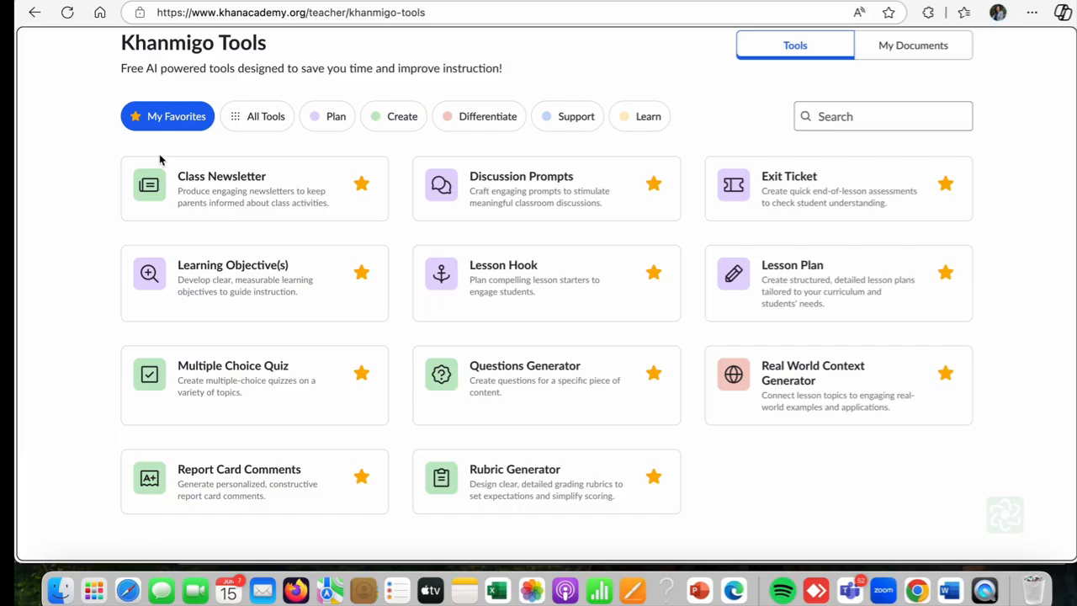
left_click(216, 194)
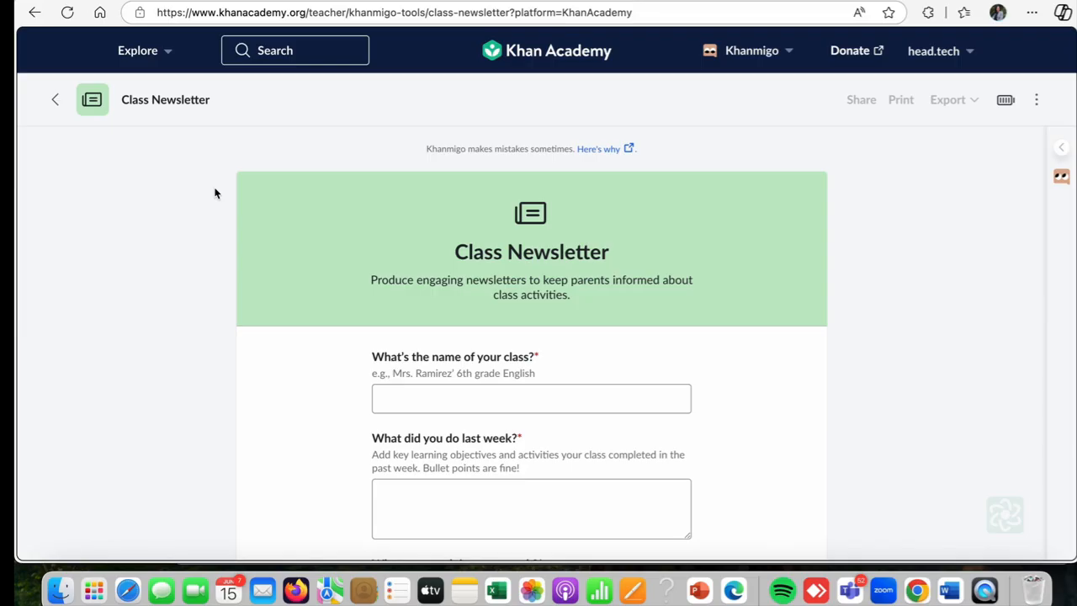
- Enter the teacher's first name in possessive form as the class name
left_click(430, 406)
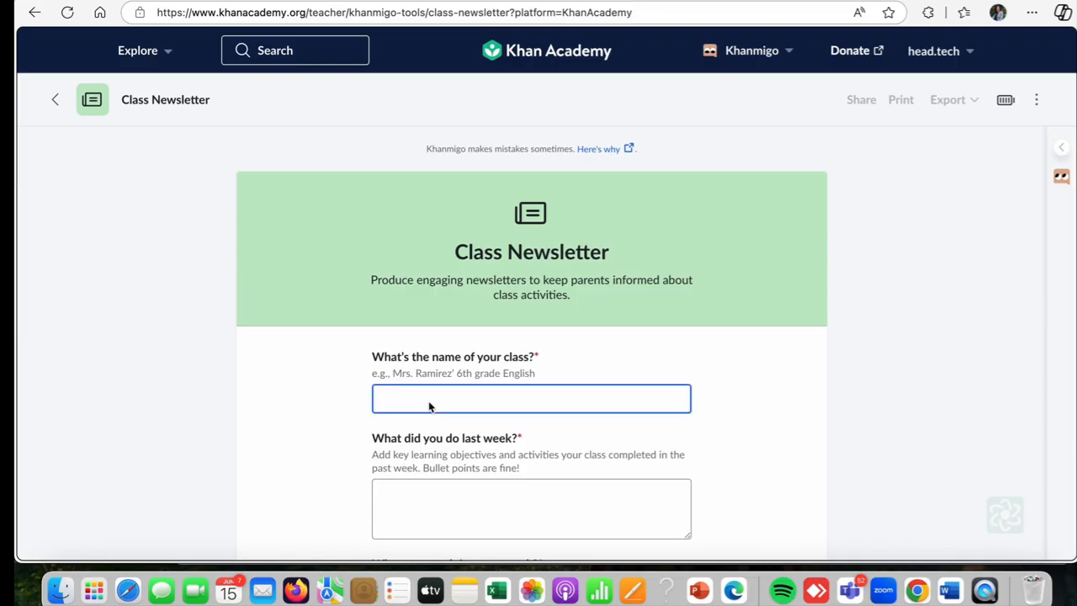
type("Monika")
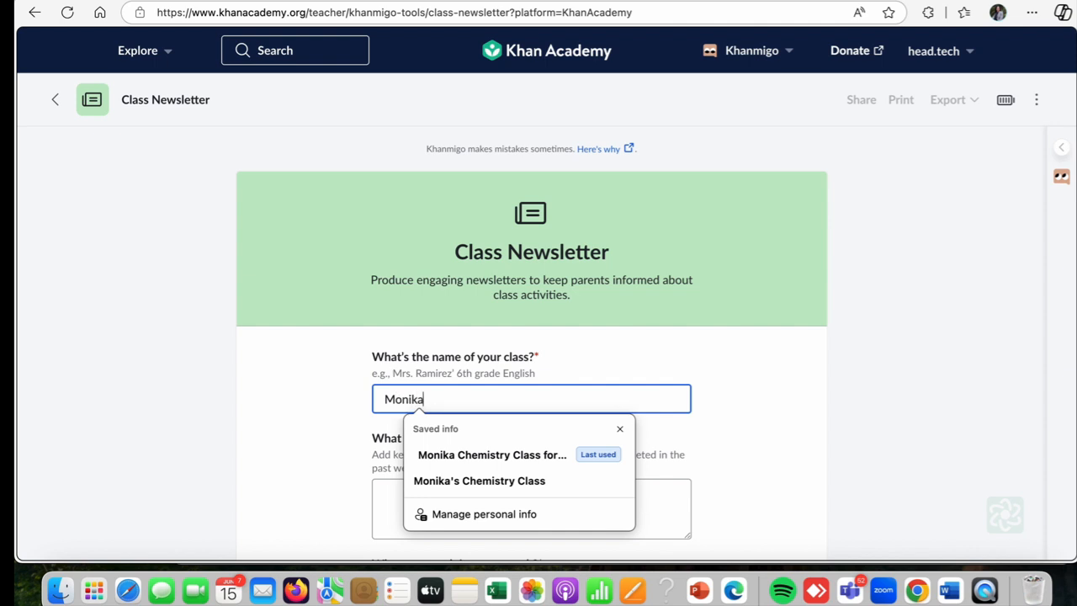
type("'s")
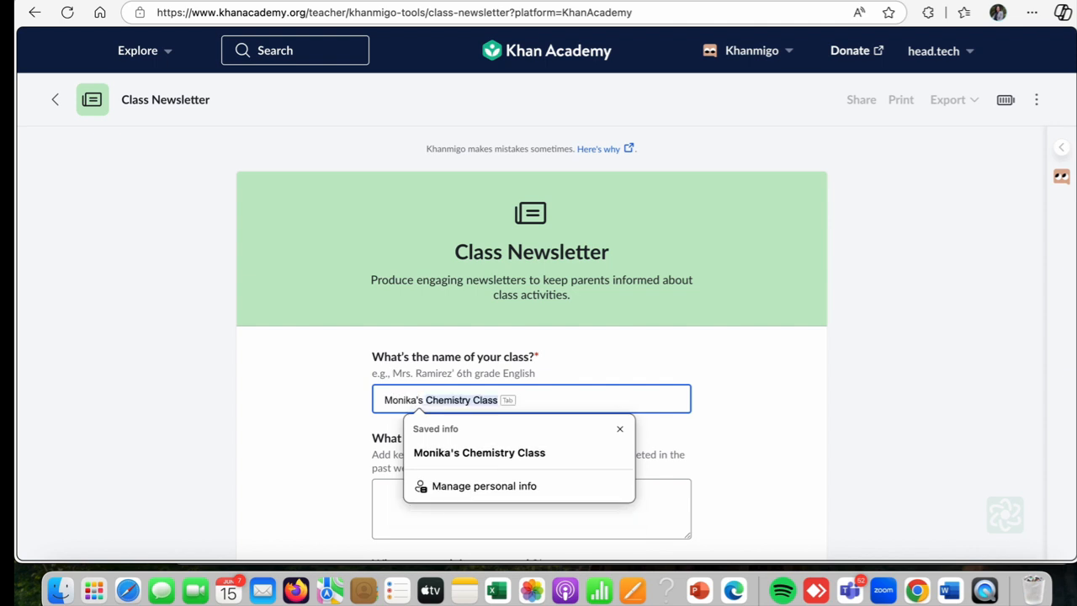
- Switch to Word and open the recent document Khanmigo_TechElevate_Detailed_Script (1)
left_click(392, 505)
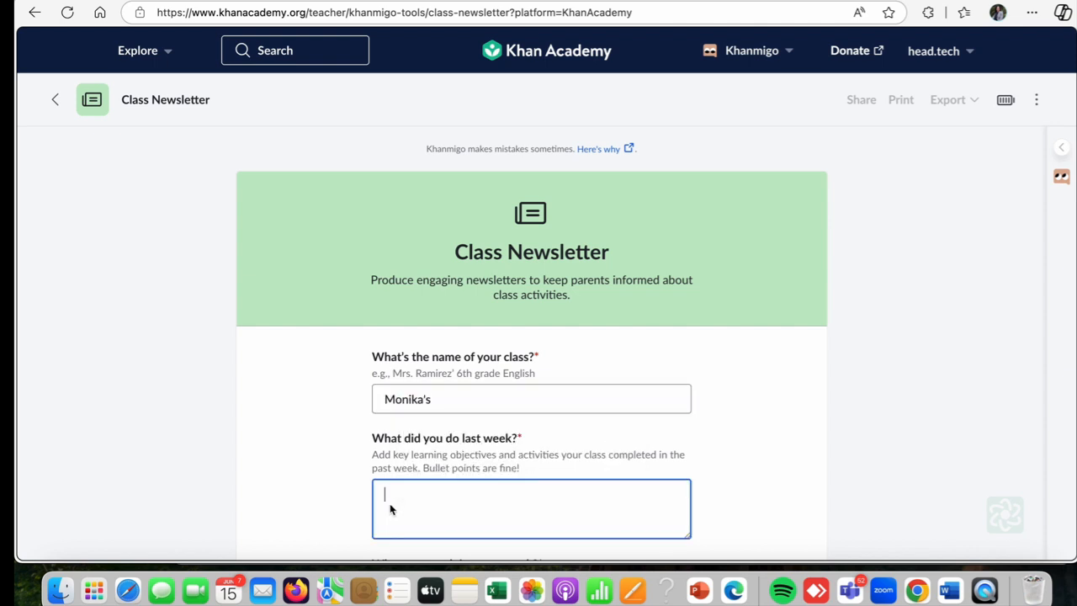
left_click(950, 591)
scroll(240, 320, "down", 2)
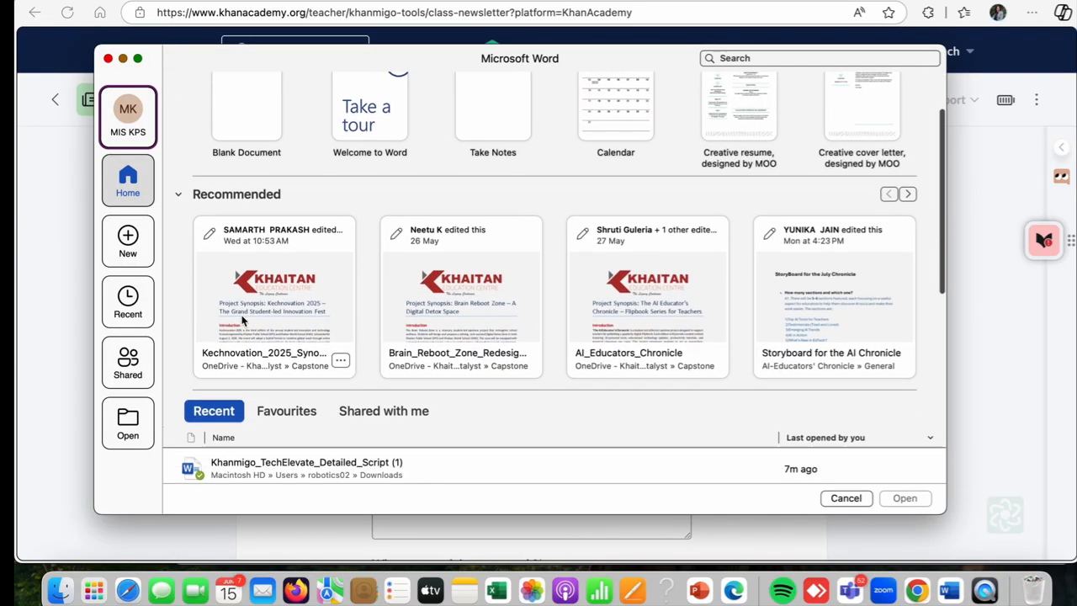
scroll(272, 433, "down", 2)
double_click(291, 371)
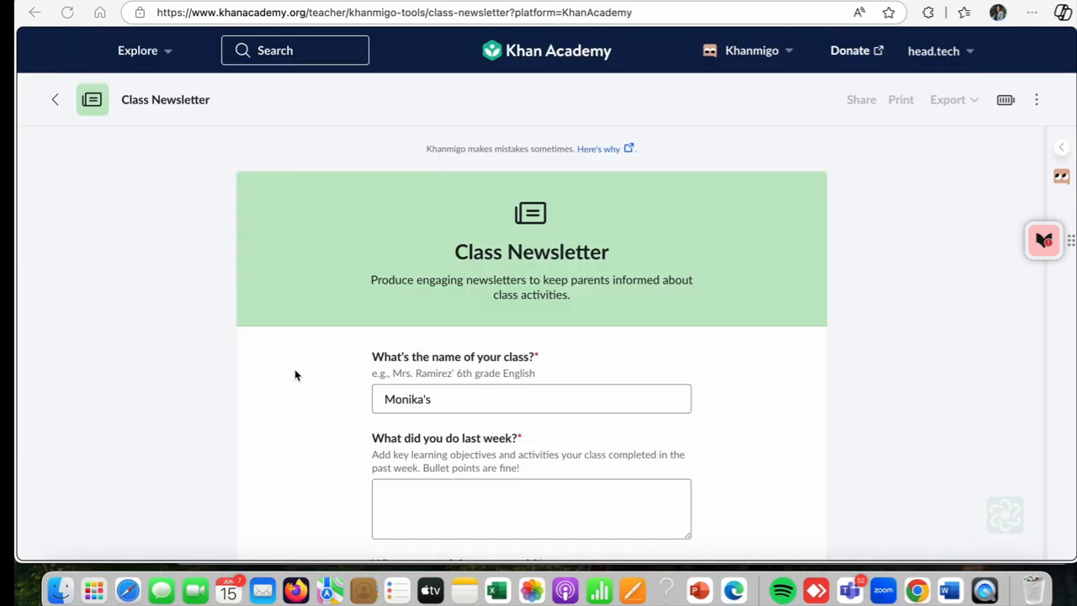
- Copy "Explored chemical reactions via virtual lab." from the script's Science Example into the newsletter's last-week answer in Edge
scroll(455, 418, "down", 5)
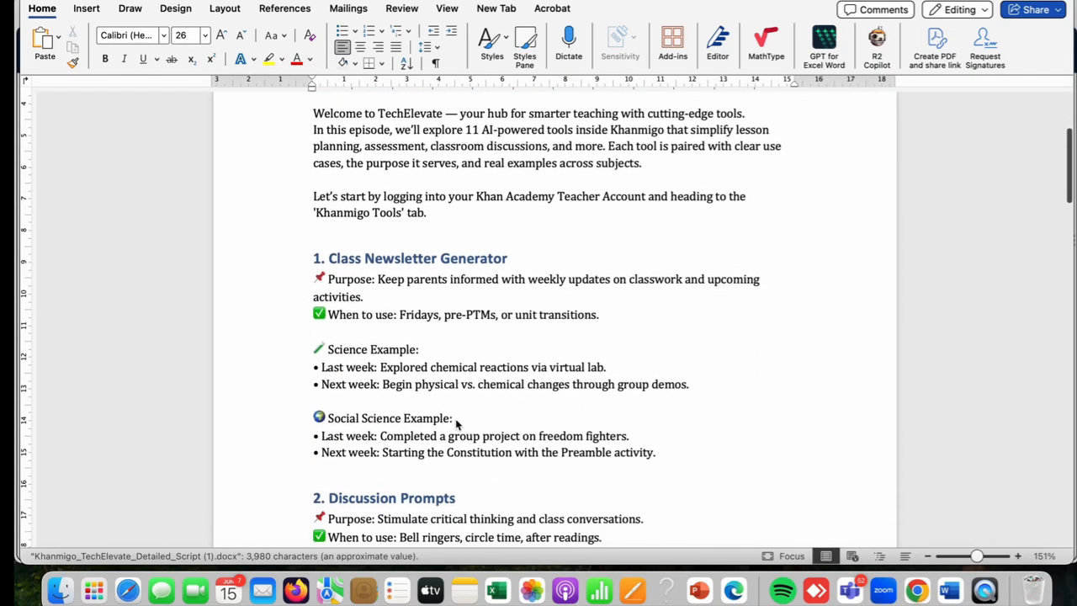
scroll(455, 418, "down", 5)
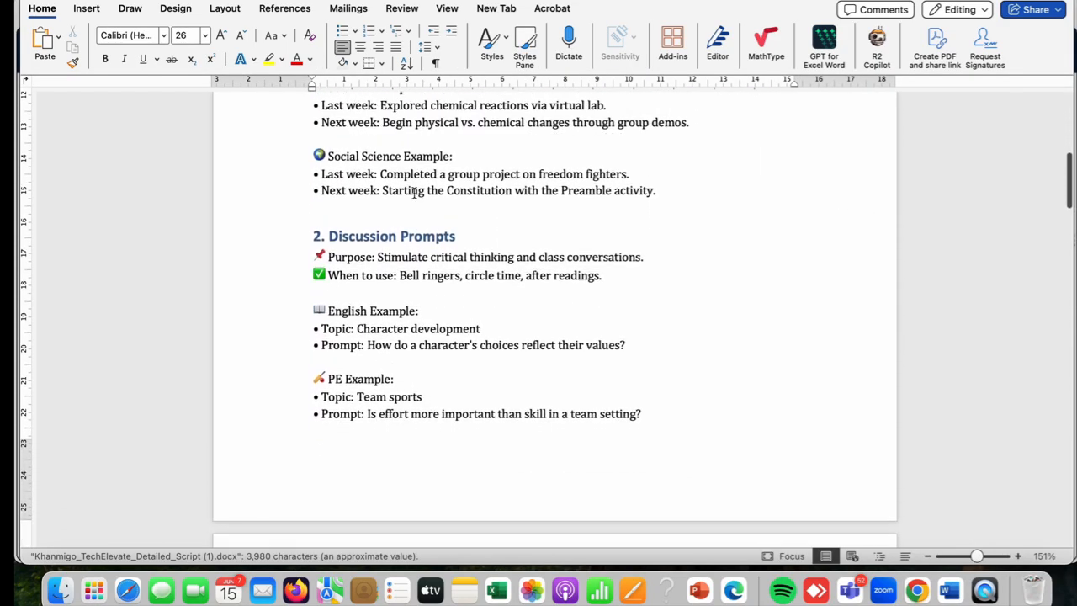
scroll(414, 192, "up", 1)
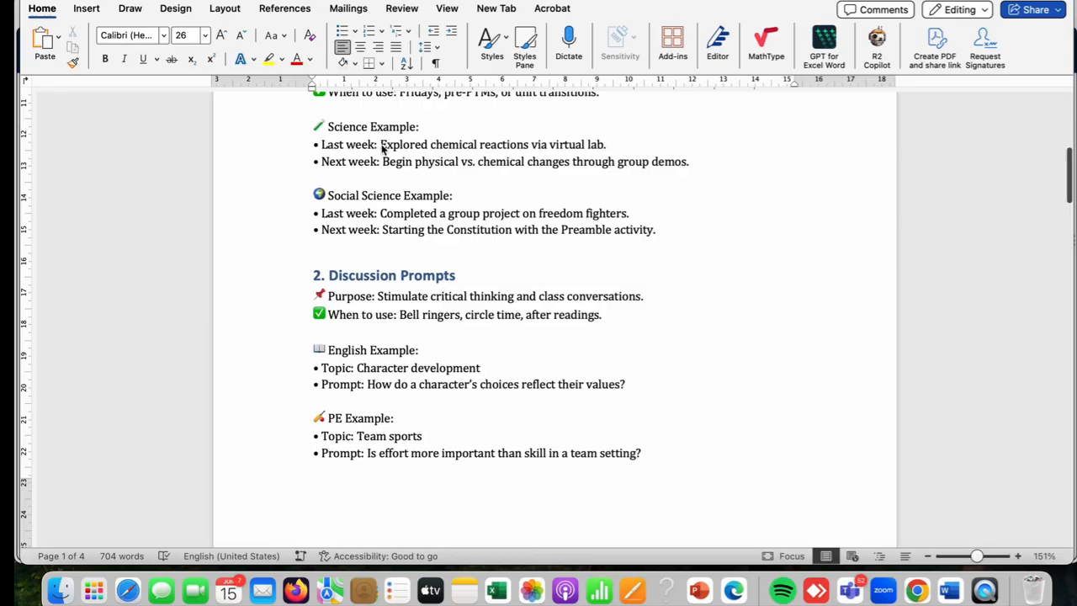
left_click_drag(380, 148, 616, 154)
key("super+c")
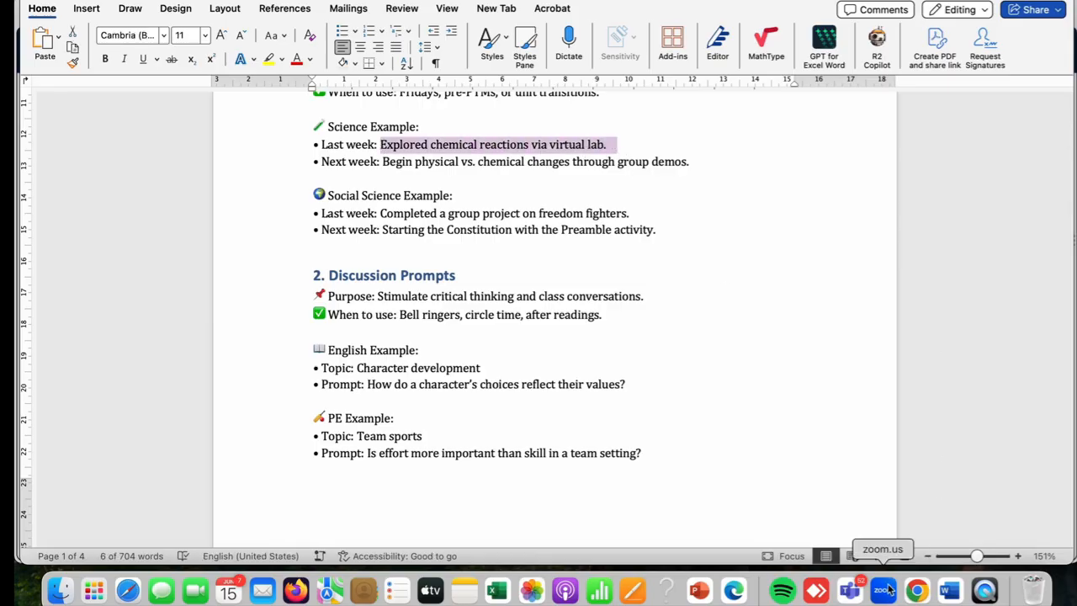
left_click(733, 592)
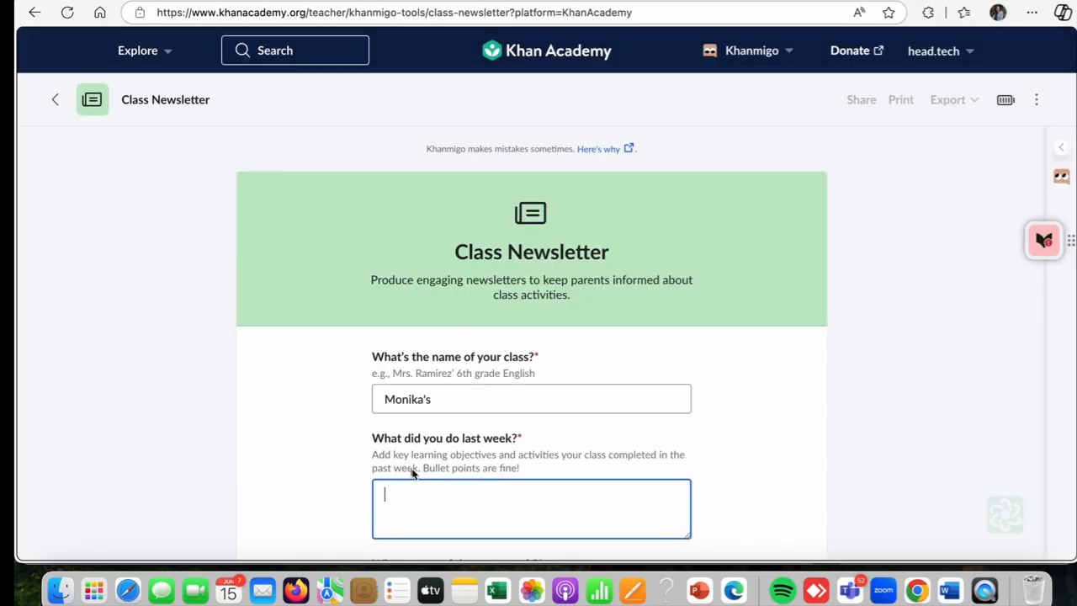
key("super+v")
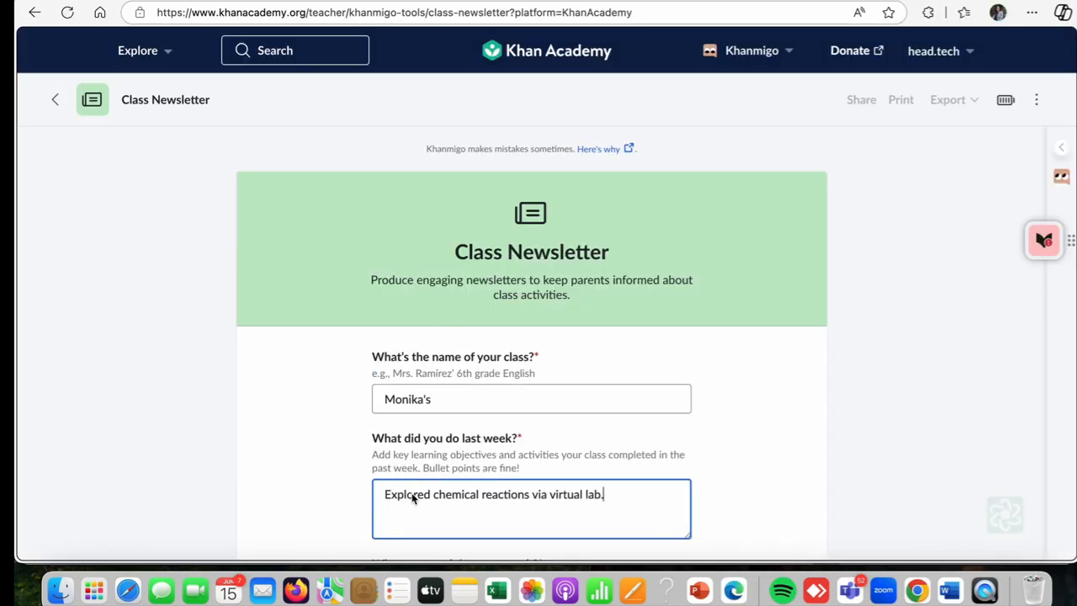
- Copy "Begin physical vs. chemical changes through group demos." from the Word script into the newsletter's next-week answer in Edge
scroll(463, 475, "down", 5)
left_click(449, 454)
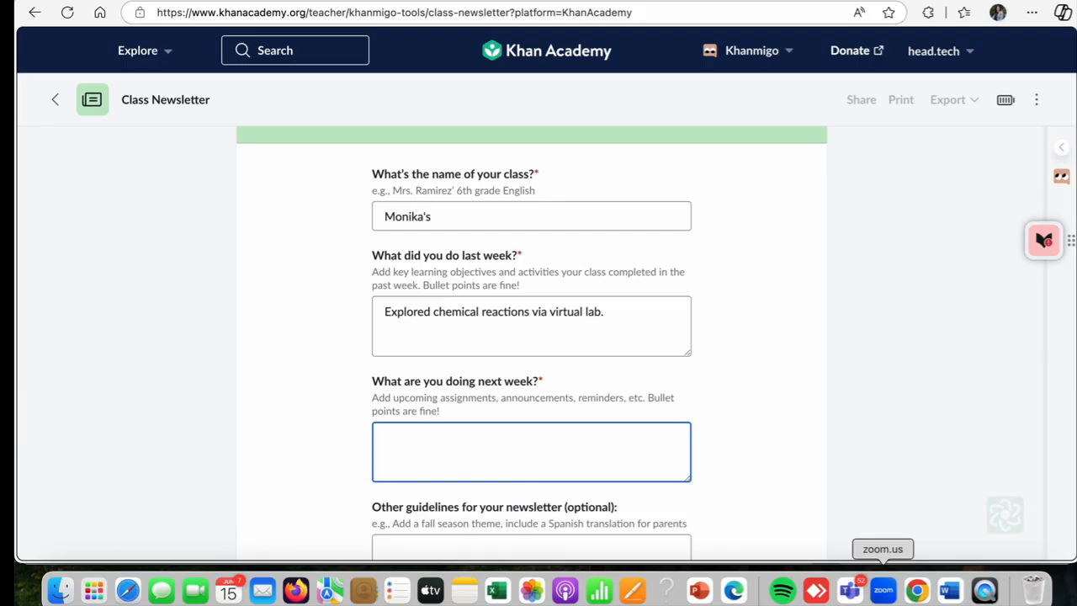
left_click(949, 591)
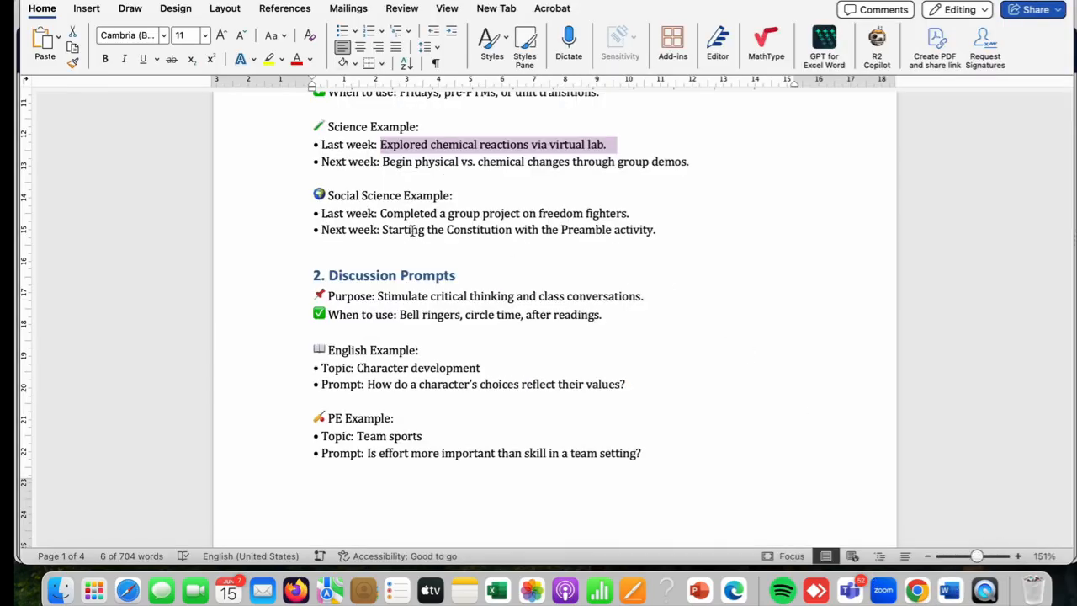
left_click_drag(383, 164, 705, 162)
key("super+c")
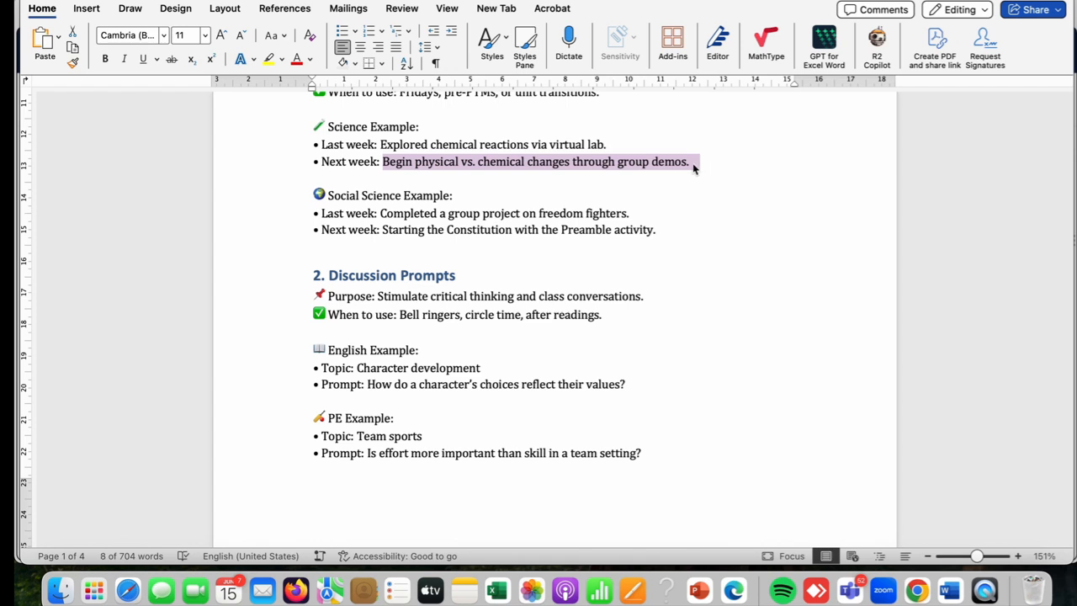
left_click(733, 589)
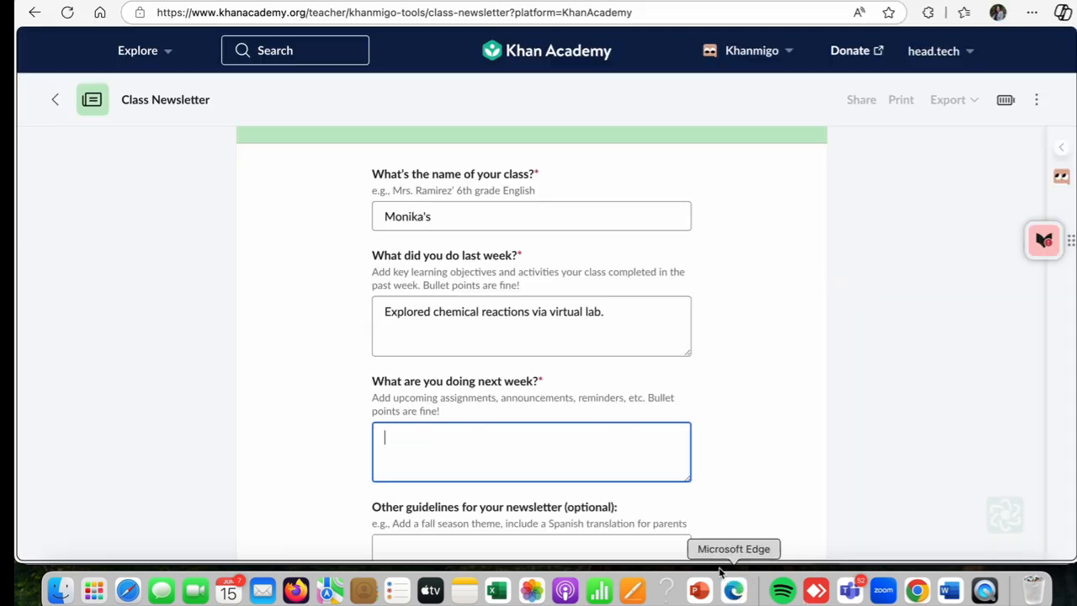
key("super+v")
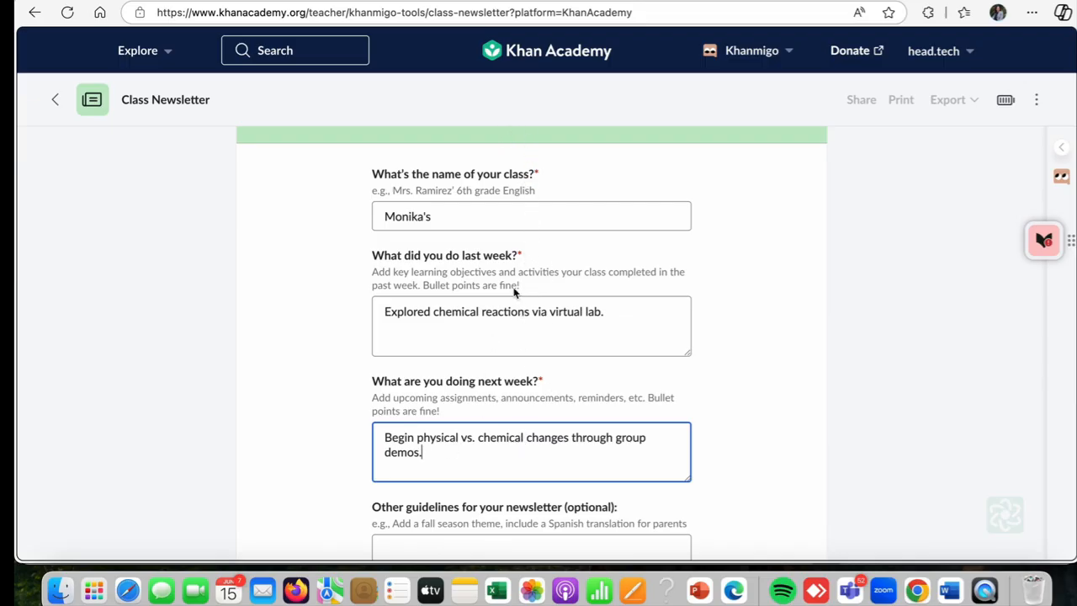
- Generate the science class newsletter without extra guidelines and review the draft
scroll(517, 380, "down", 3)
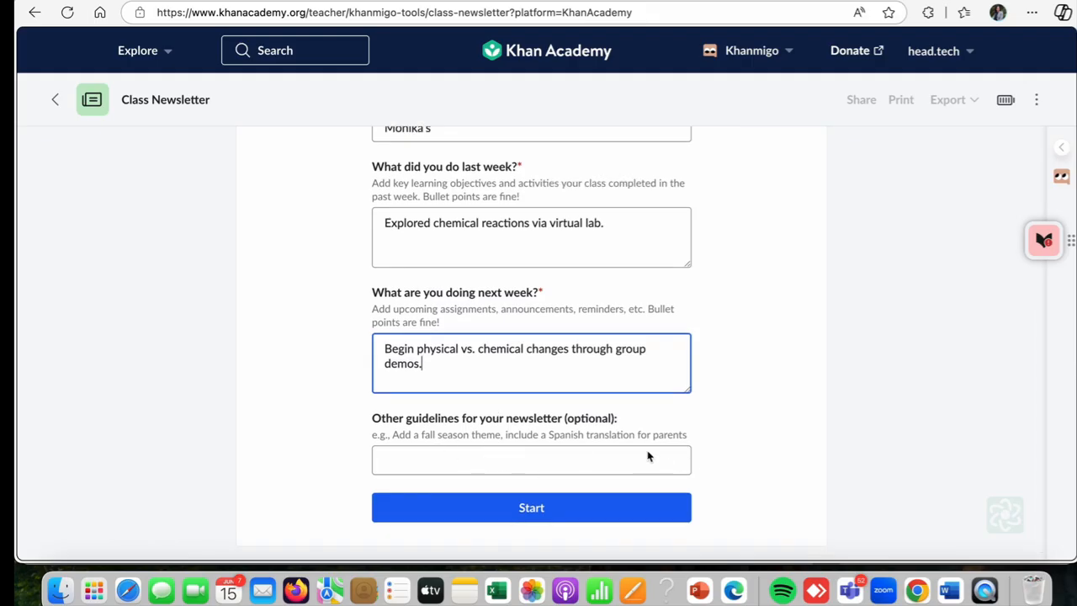
left_click(539, 511)
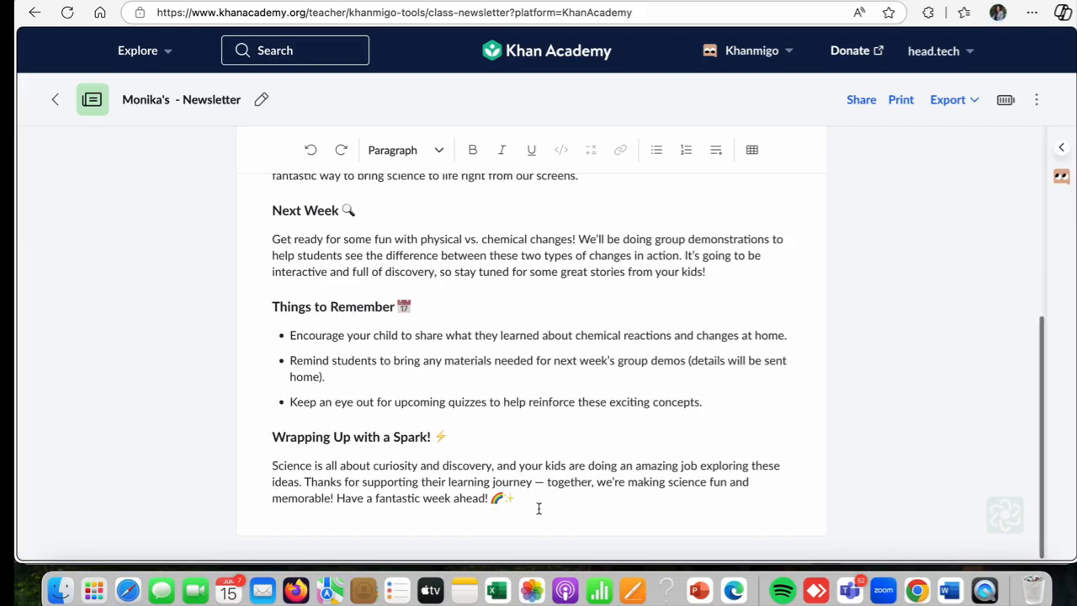
scroll(557, 265, "up", 5)
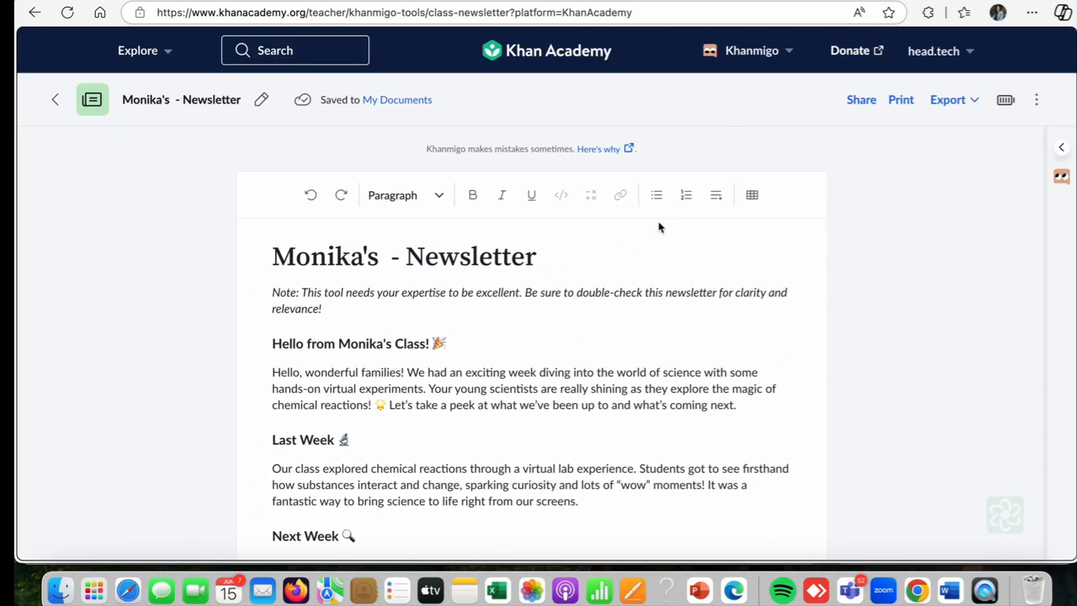
- Show the newsletter's export options and return to the Class Newsletter form
left_click(969, 103)
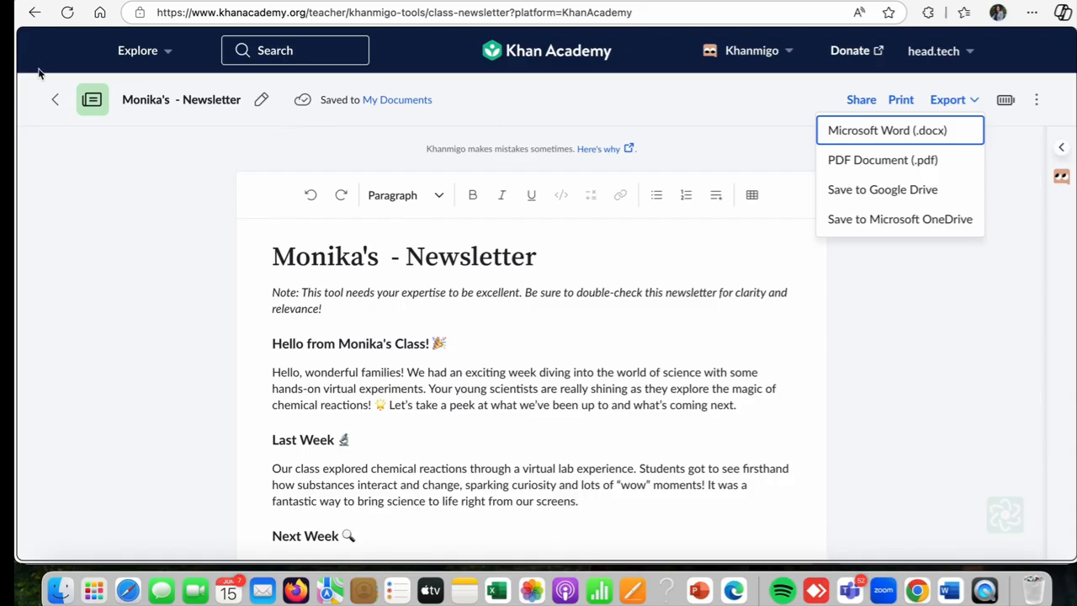
left_click(53, 100)
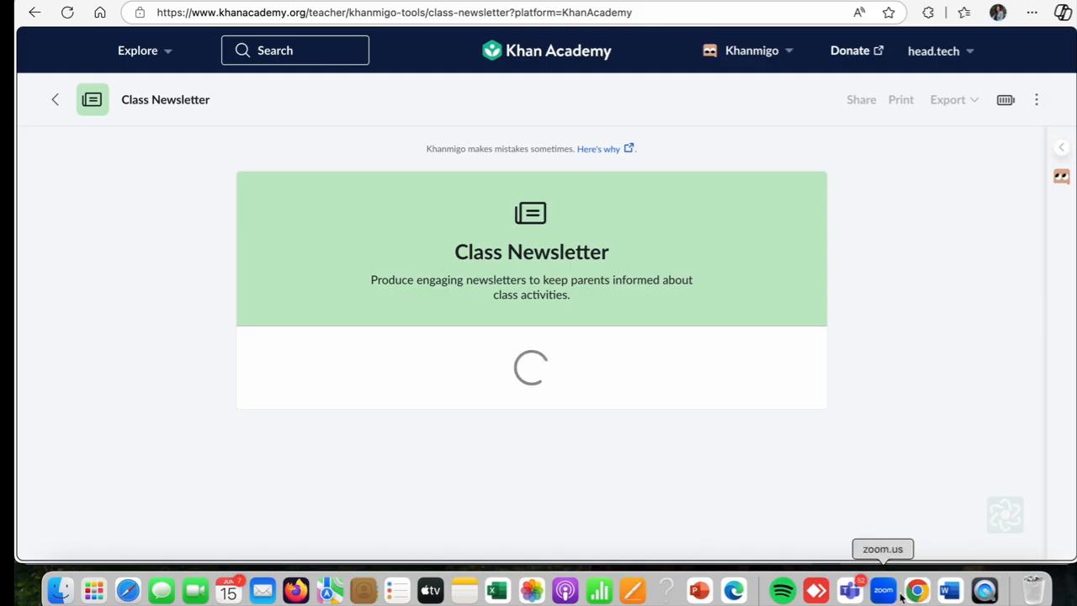
- Replace the last-week answer with "Completed a group project on freedom fighters." copied from the Word script's Social Science Example
left_click(949, 590)
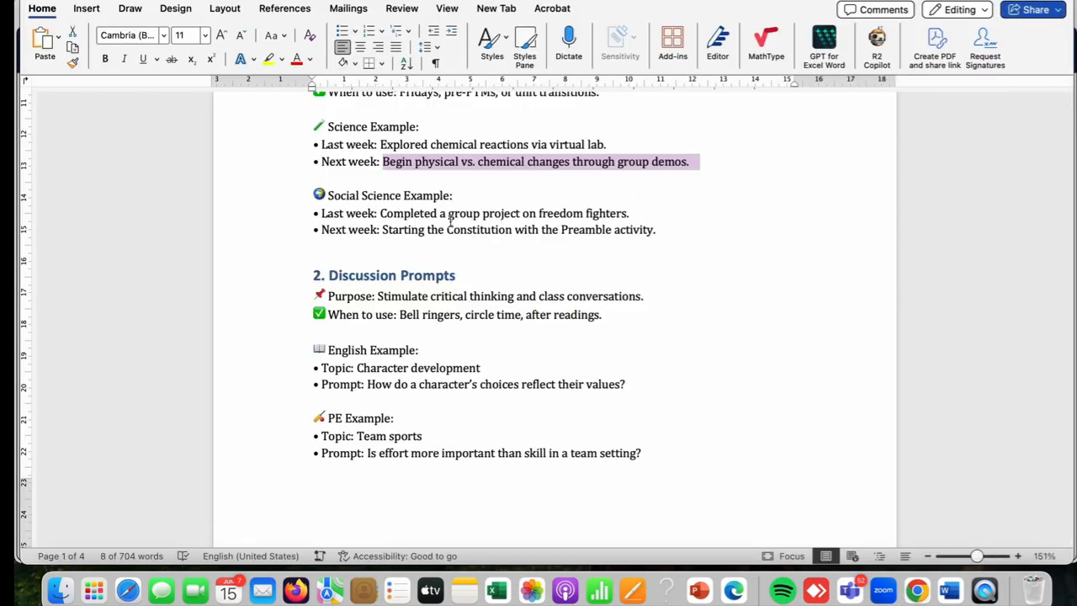
left_click_drag(385, 216, 639, 215)
key("super+c")
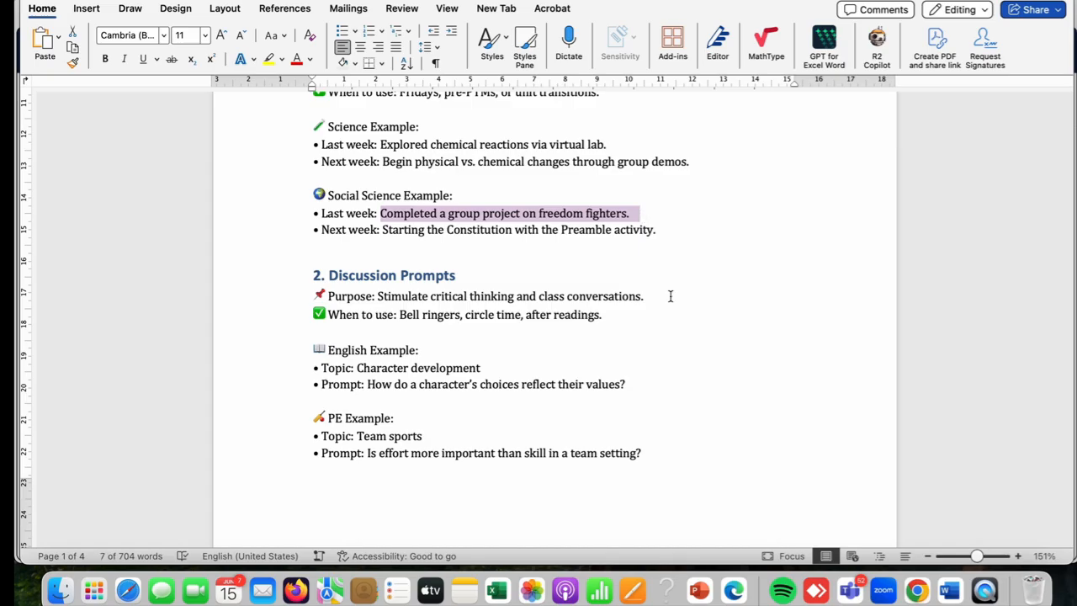
left_click(732, 589)
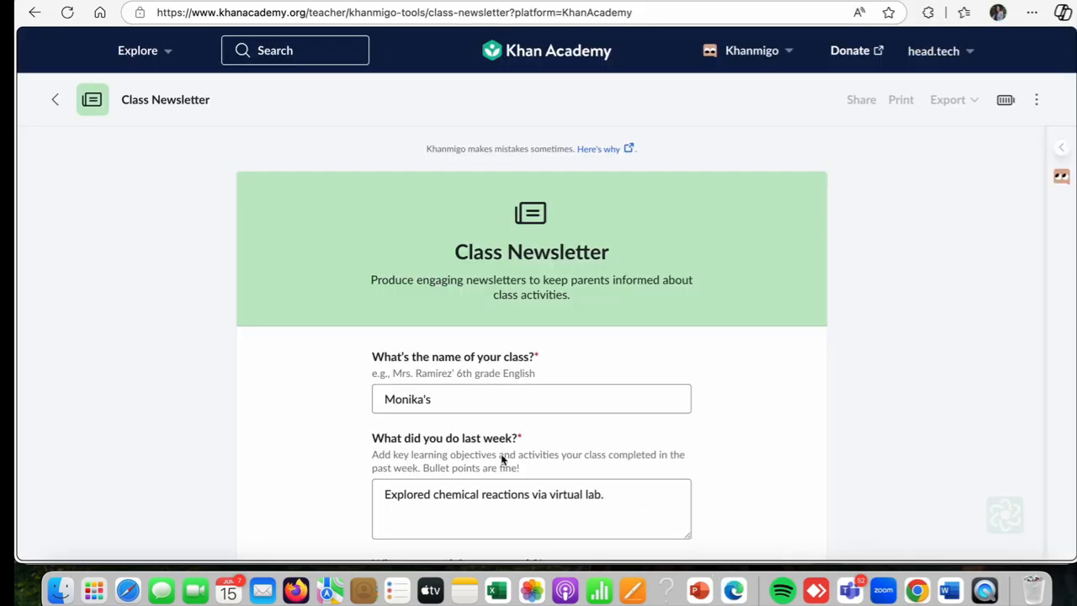
left_click(637, 507)
left_click_drag(636, 504, 385, 498)
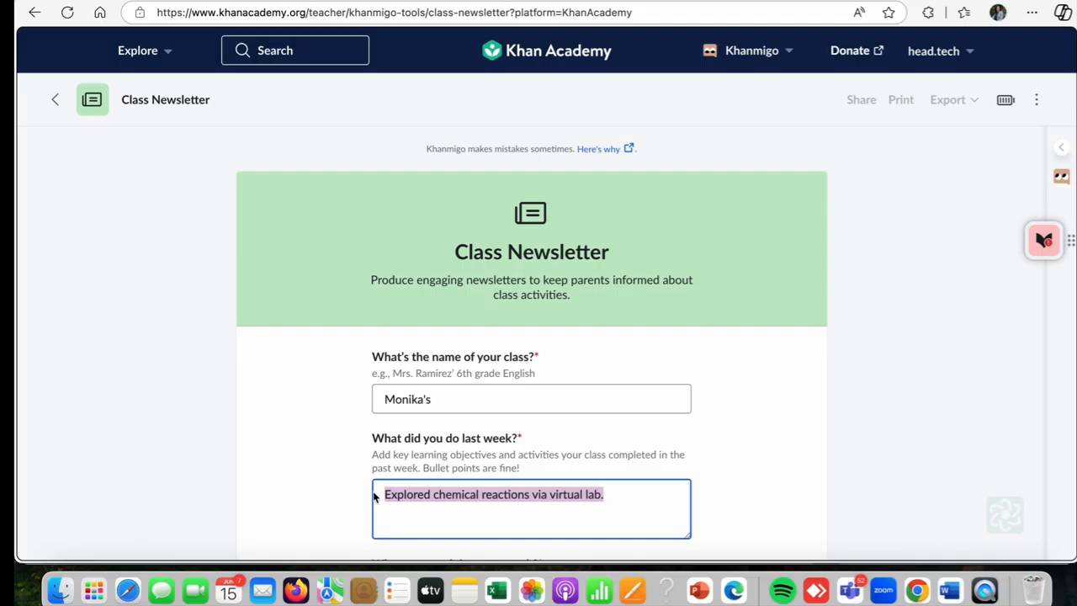
key("super+v")
- Replace the next-week answer with "Starting the Constitution with the Preamble activity." copied from the Word script's Social Science Example into the form in Edge
scroll(505, 396, "down", 5)
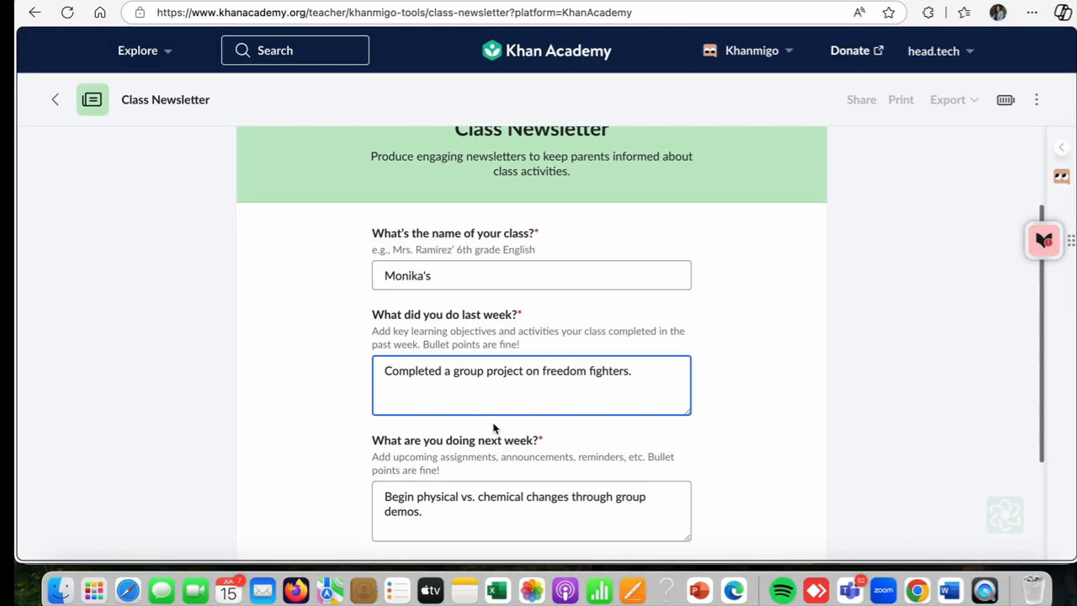
left_click(949, 590)
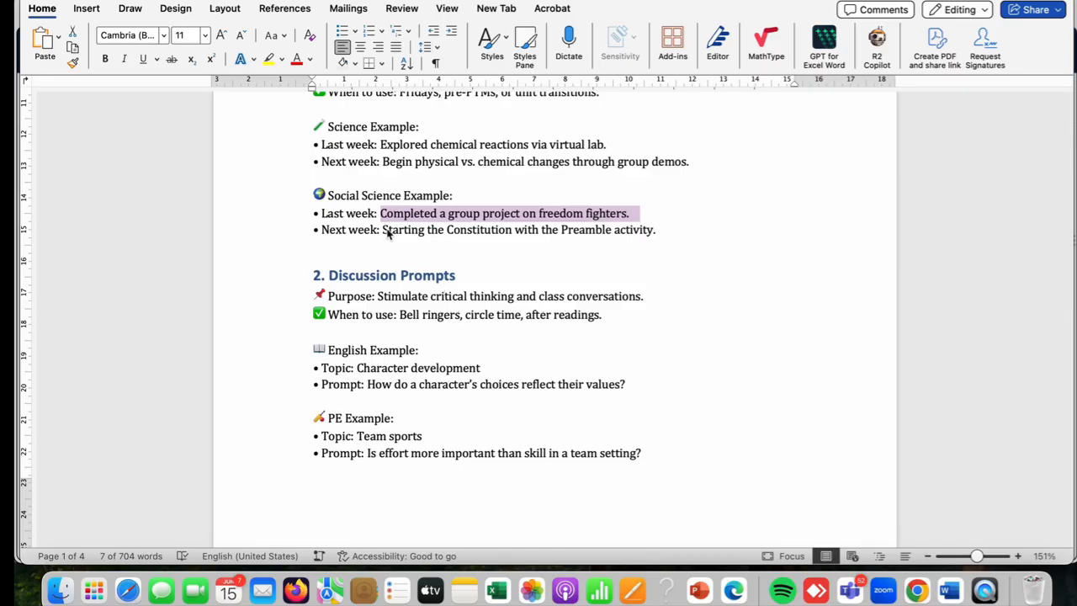
left_click_drag(383, 230, 685, 232)
key("super+c")
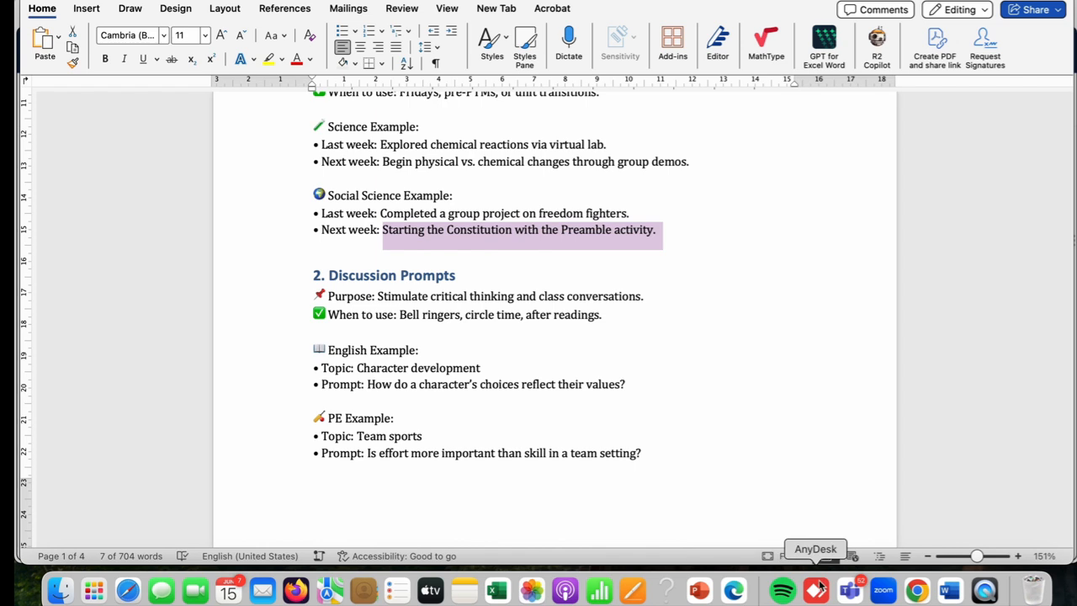
left_click(745, 592)
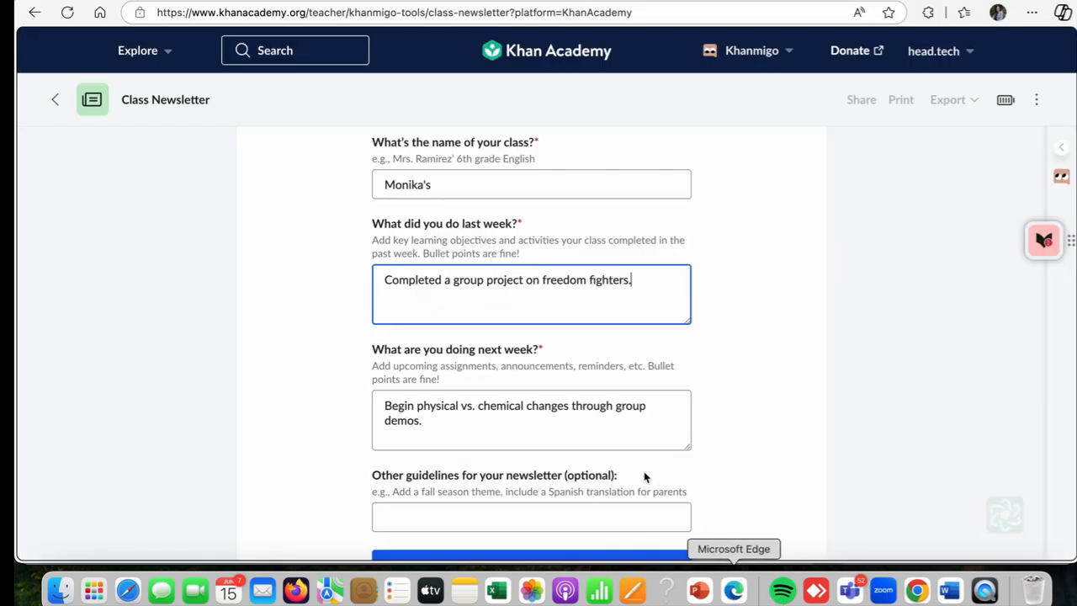
left_click_drag(386, 407, 481, 422)
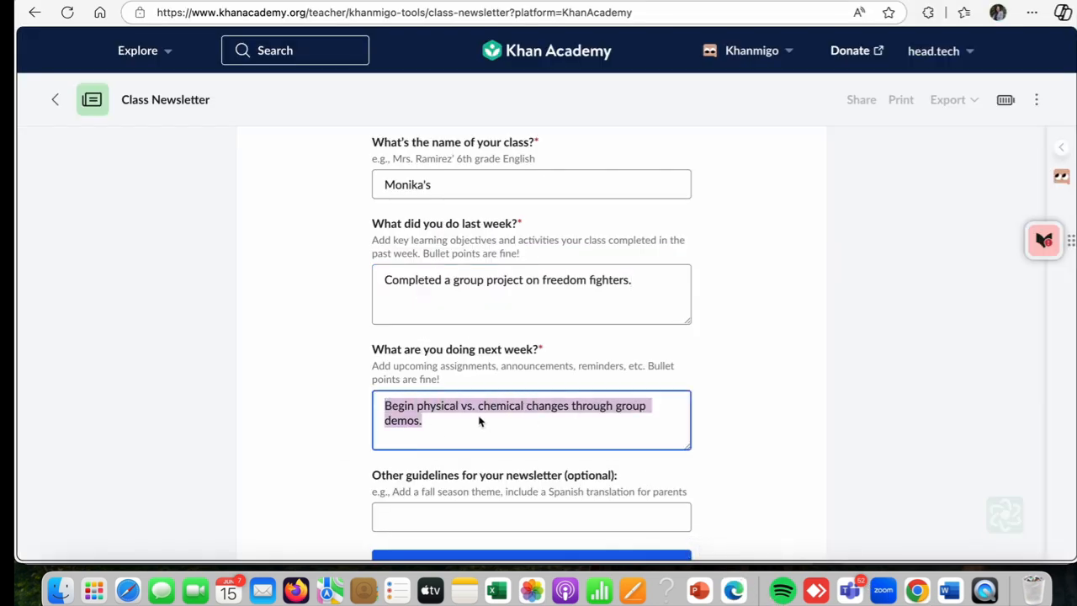
key("super+v")
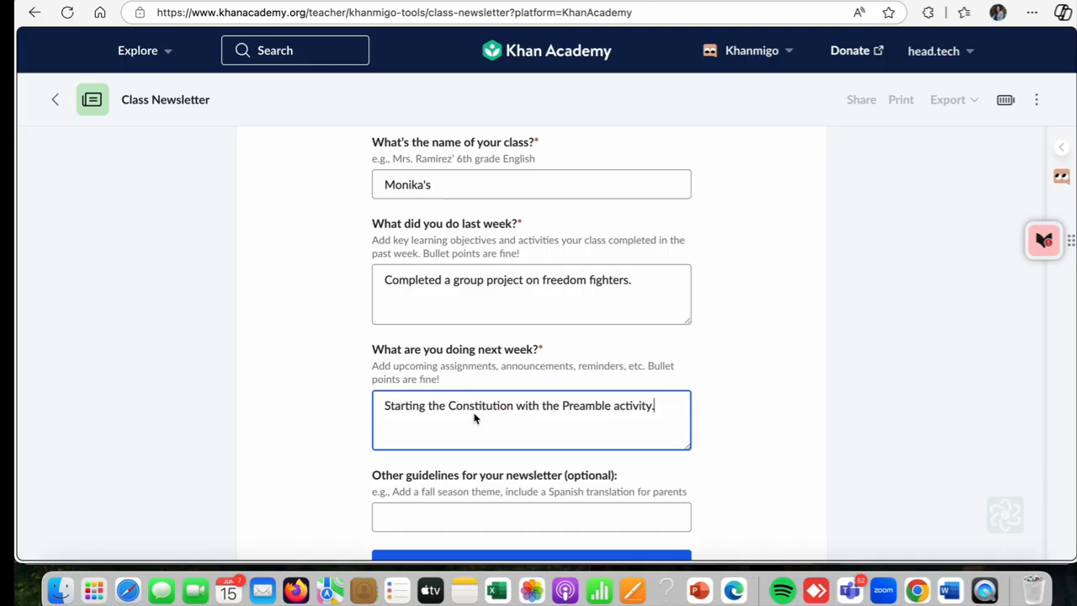
- Add "SST Class" after the teacher's name in the newsletter's class name
left_click(459, 192)
type("SS")
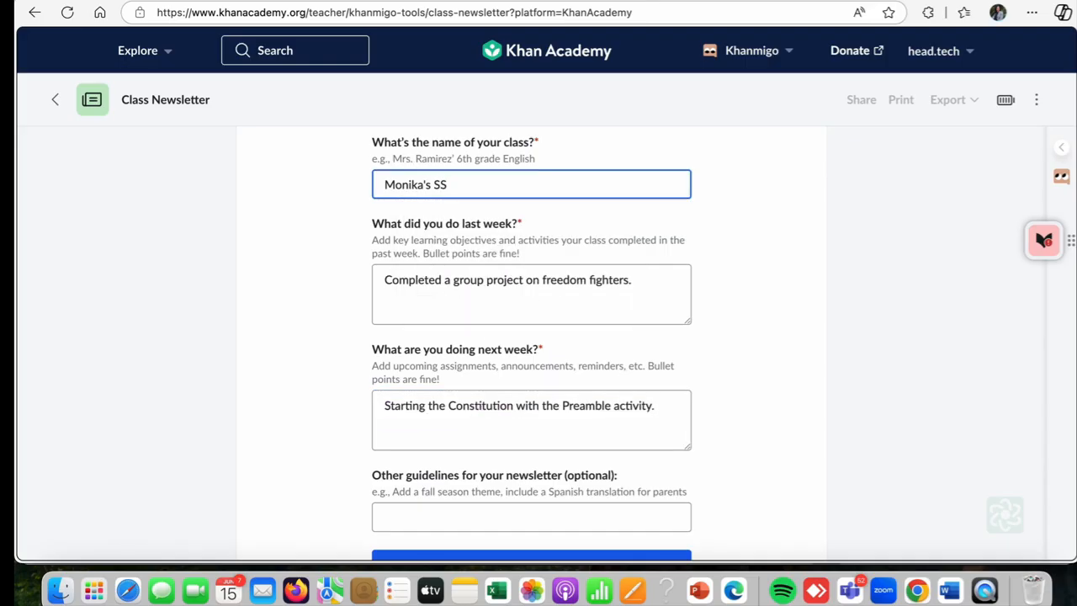
type("T Class")
- Generate the social science newsletter without extra guidelines and review the draft from greeting to closing
scroll(512, 313, "down", 2)
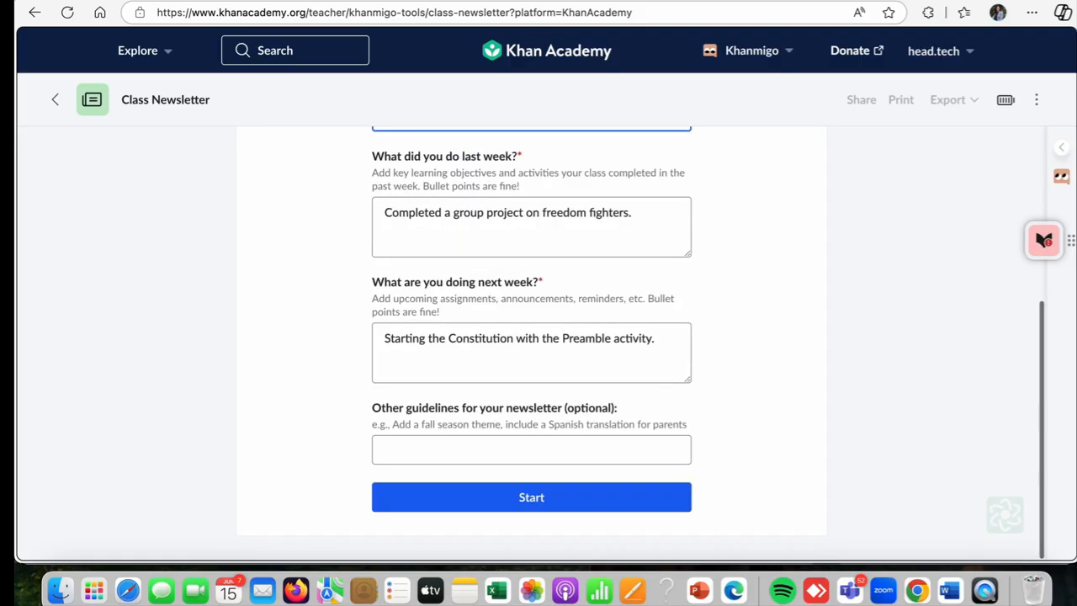
left_click(540, 496)
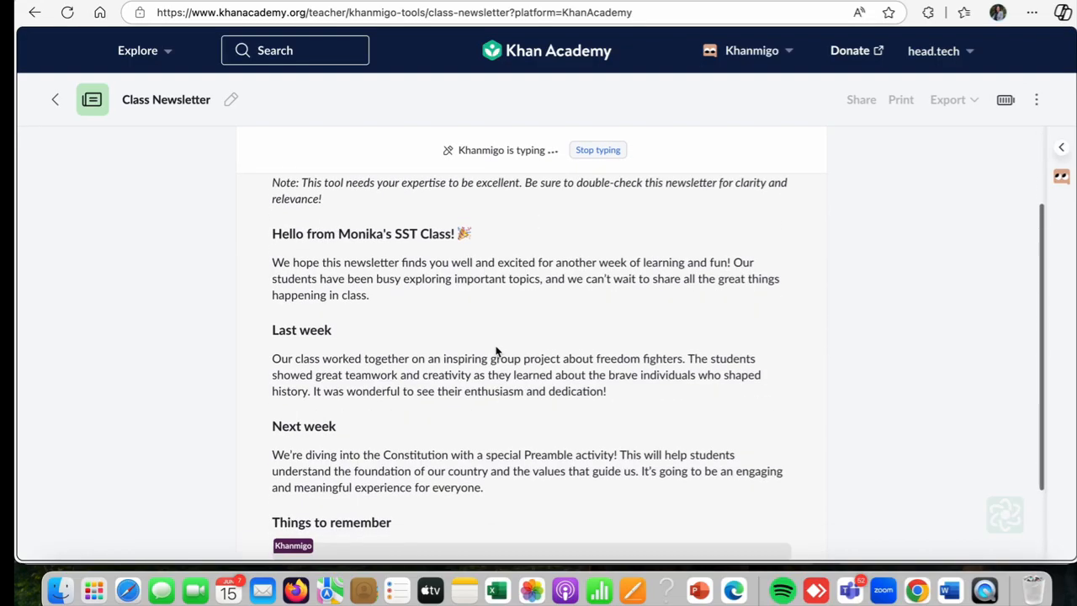
scroll(409, 378, "up", 5)
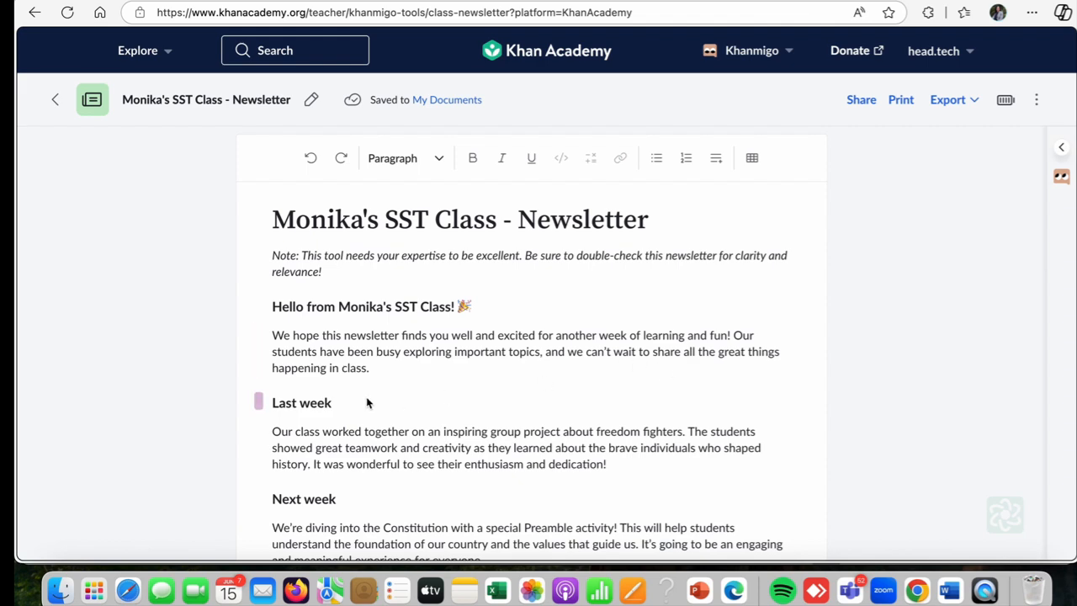
scroll(302, 428, "down", 3)
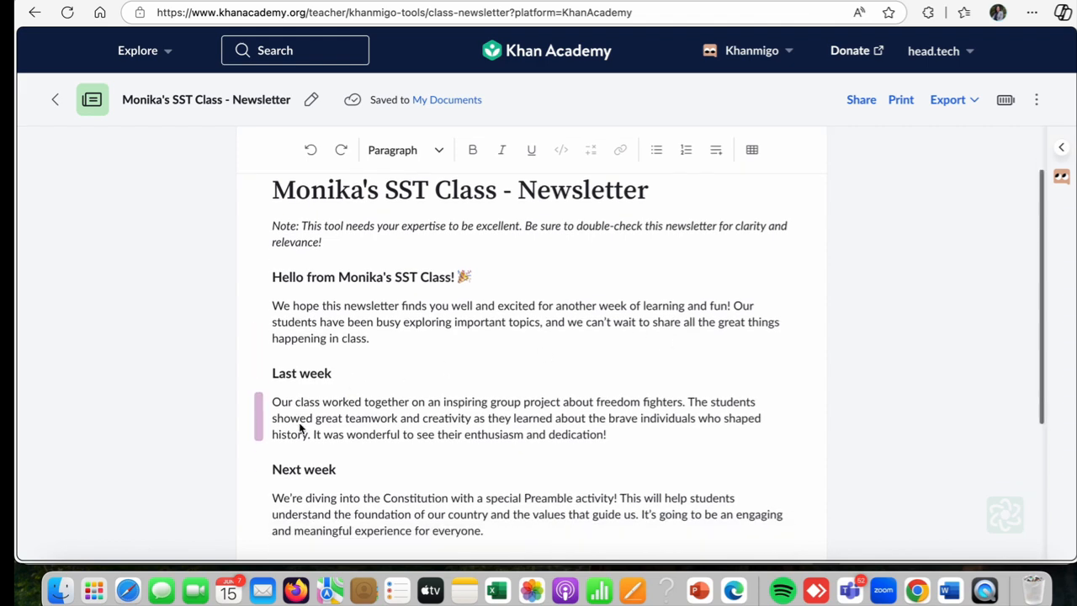
scroll(299, 427, "down", 3)
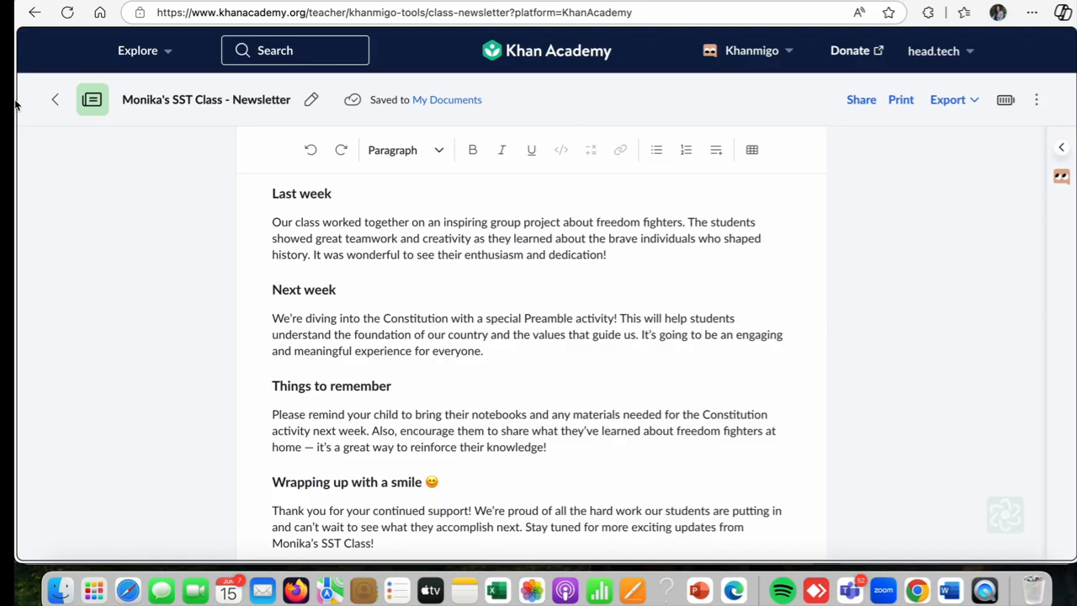
scroll(459, 207, "up", 1)
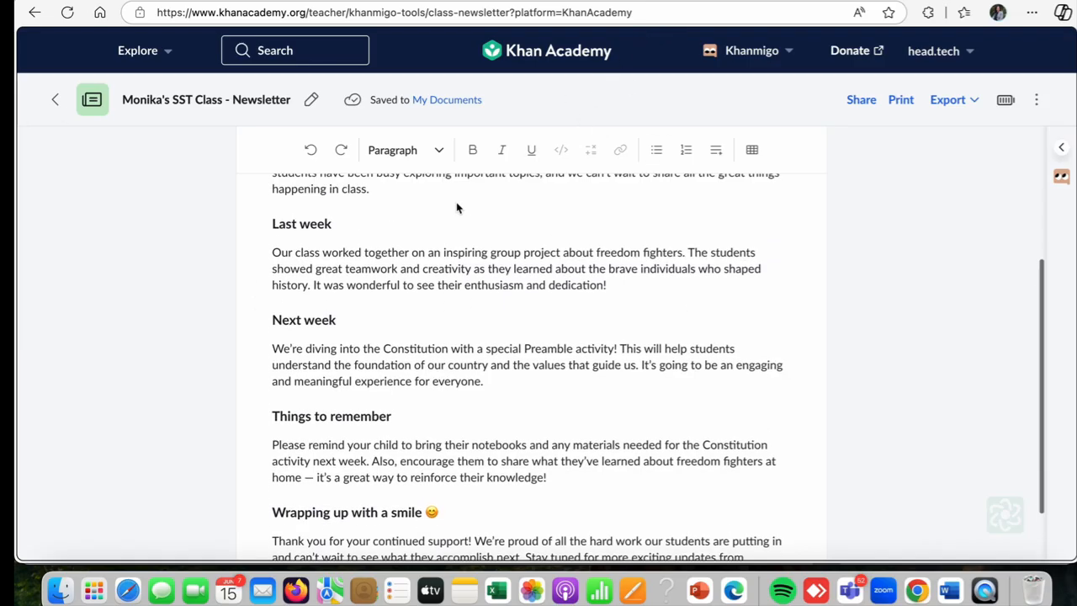
- Leave the newsletter for Khanmigo's teacher tools and open Discussion Prompts from the favorites
left_click(55, 102)
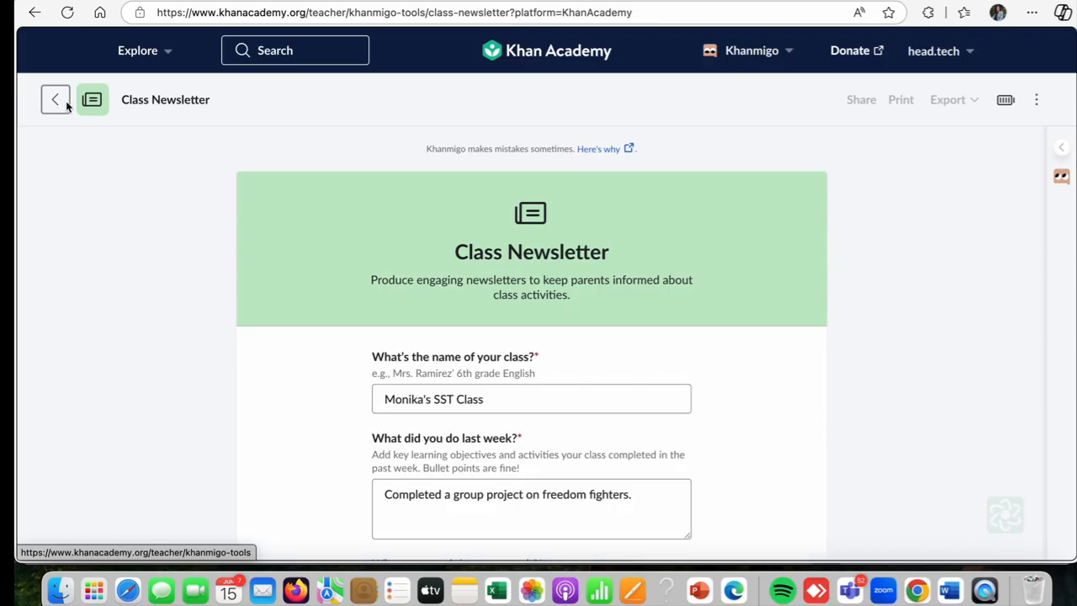
left_click(732, 54)
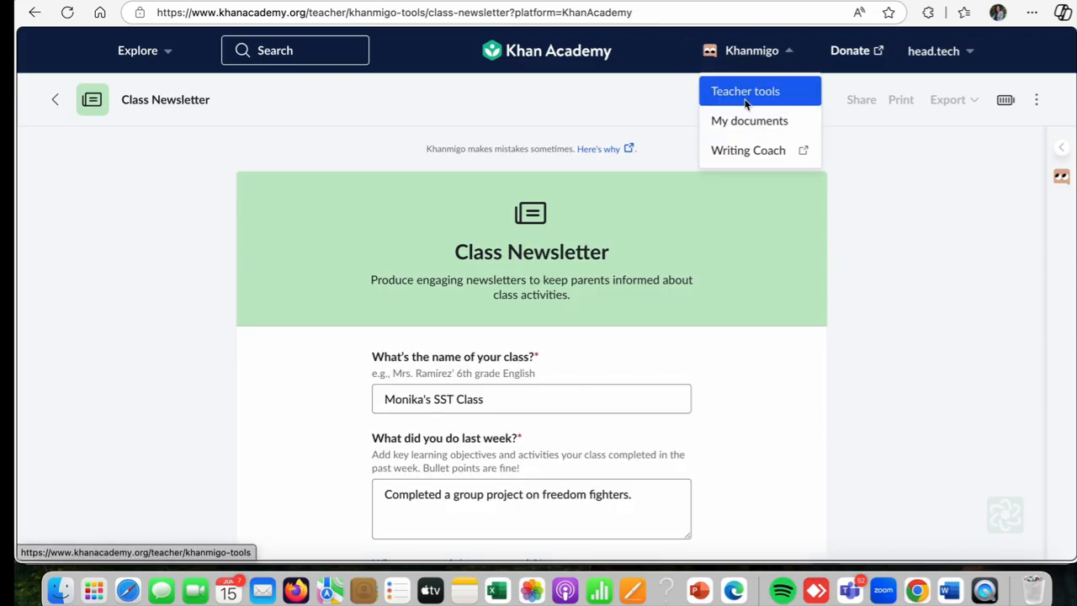
left_click(745, 92)
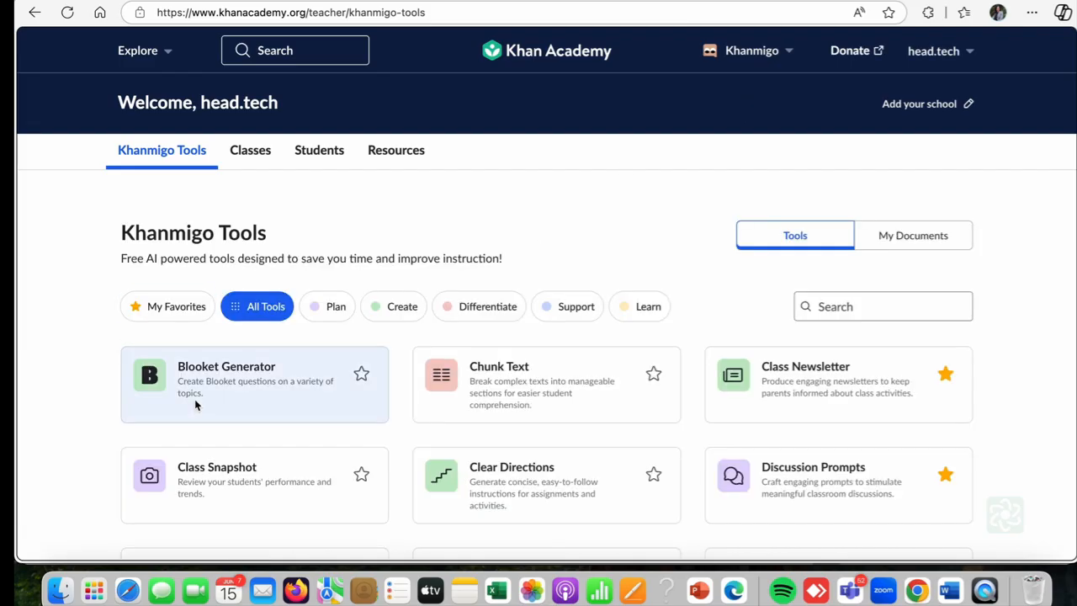
left_click(170, 314)
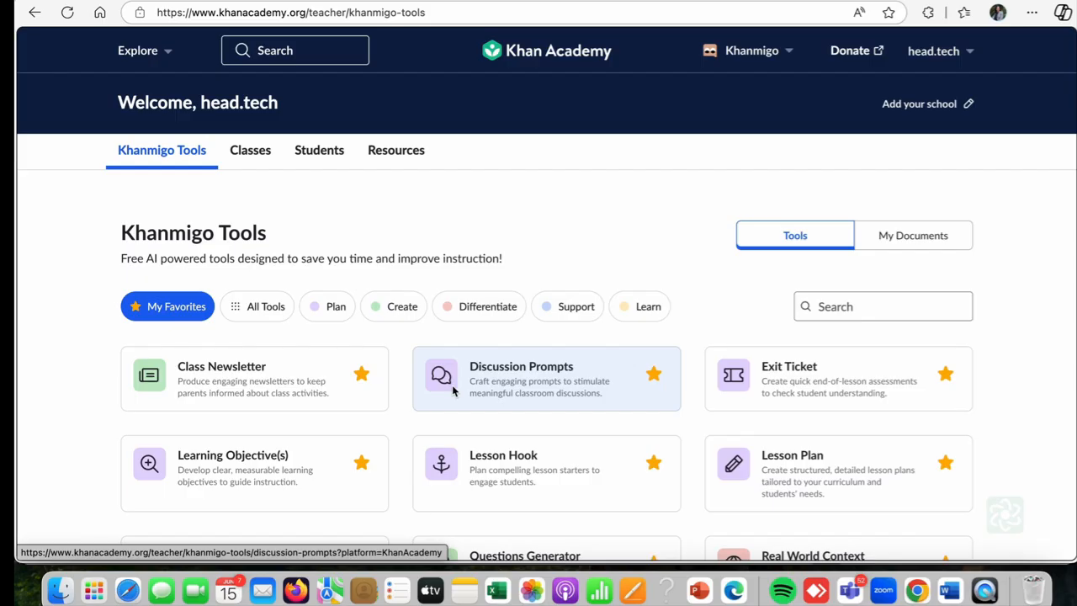
left_click(453, 389)
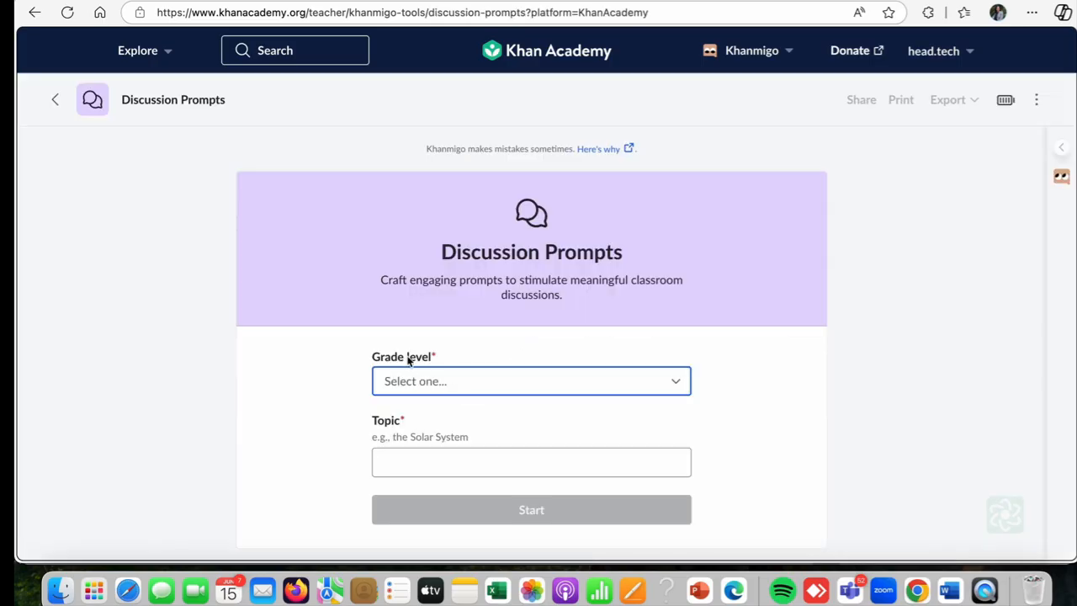
- Set the discussion's grade level to 8th grade and enter "Character Development:" as the topic
scroll(409, 363, "down", 1)
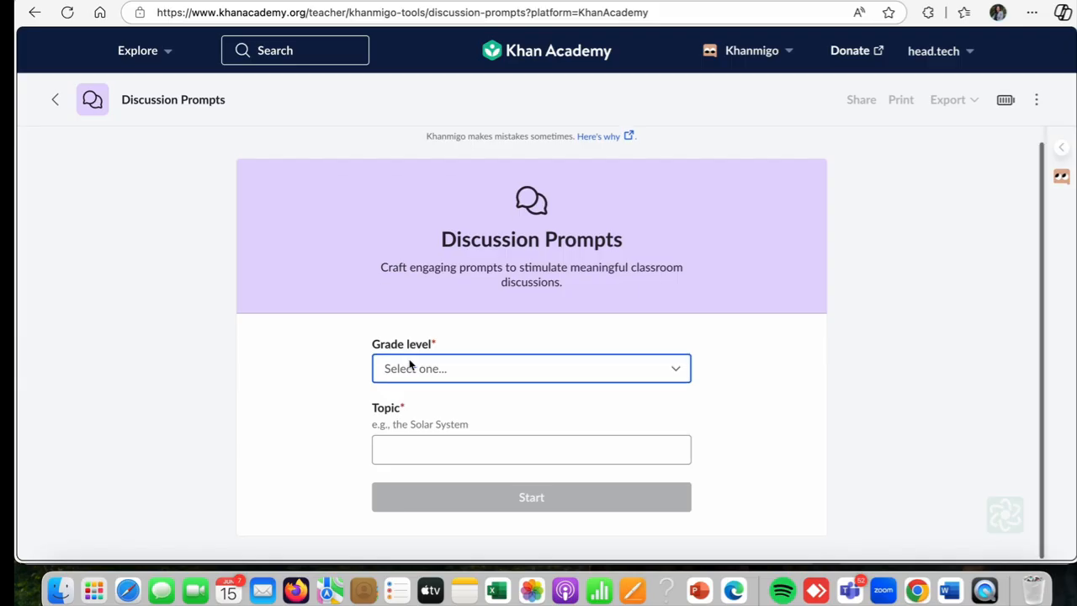
left_click(454, 380)
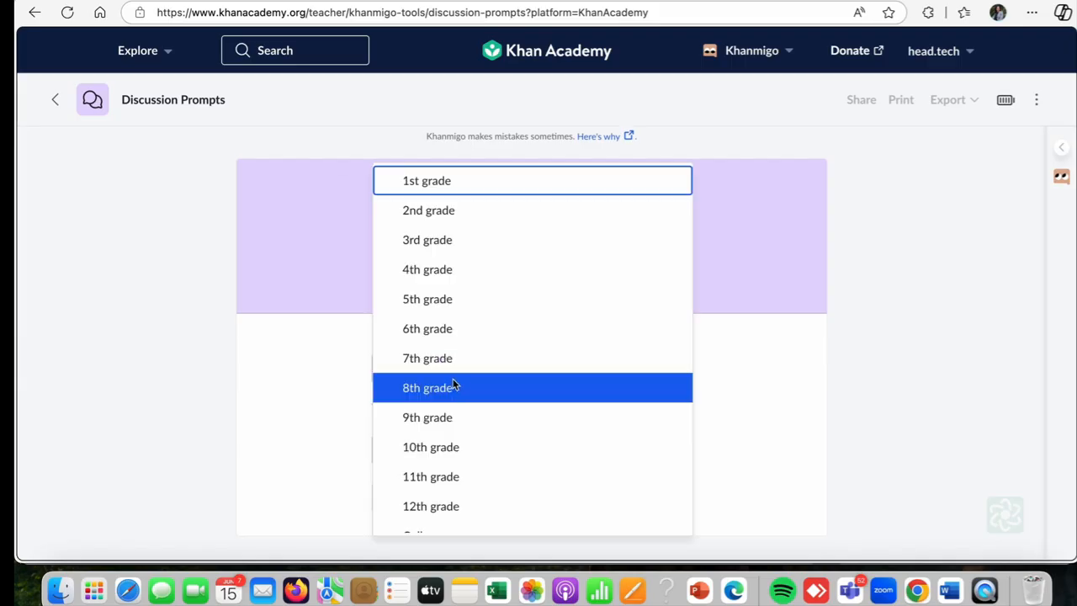
left_click(427, 387)
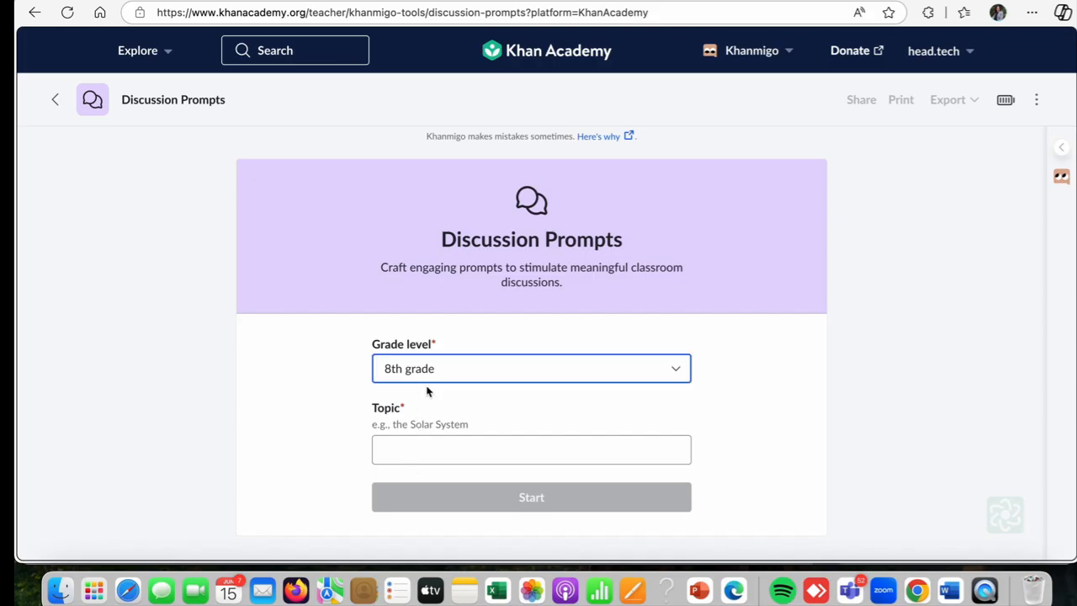
left_click(398, 453)
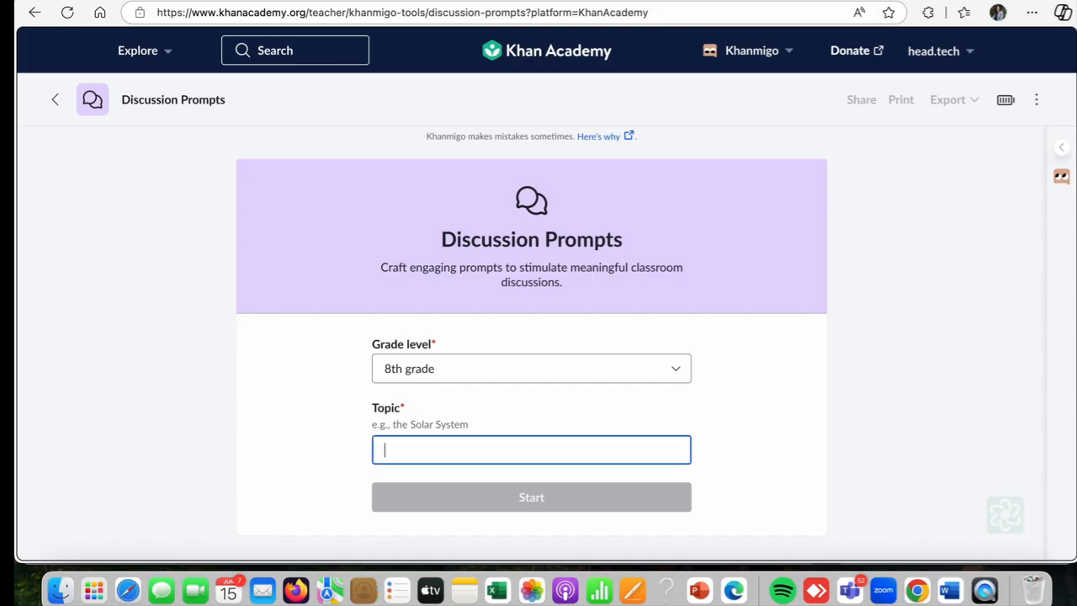
type("s")
key("BackSpace")
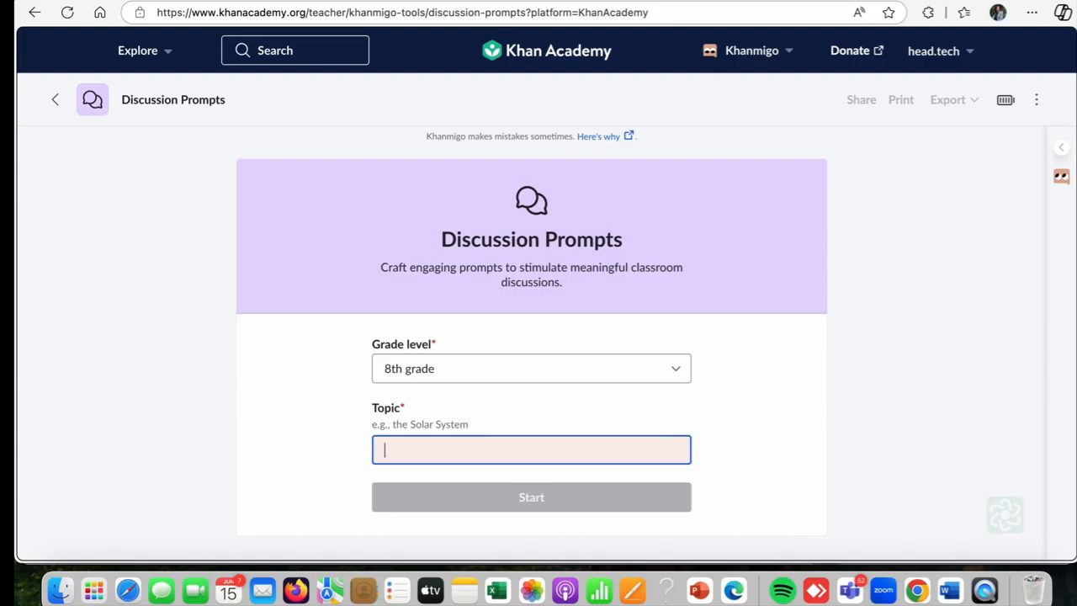
type("Character De")
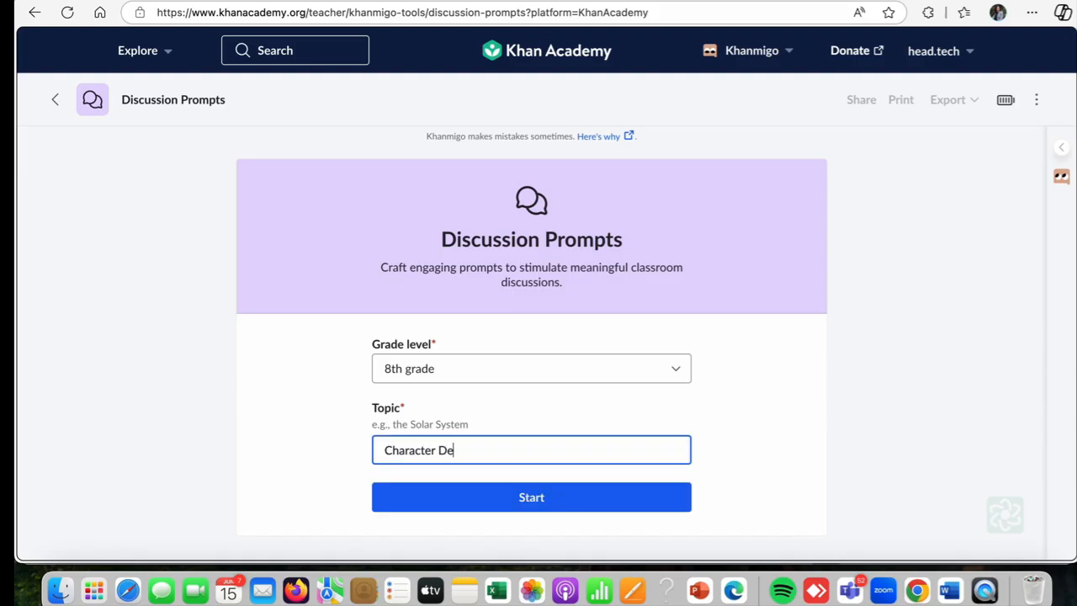
type("velopment:")
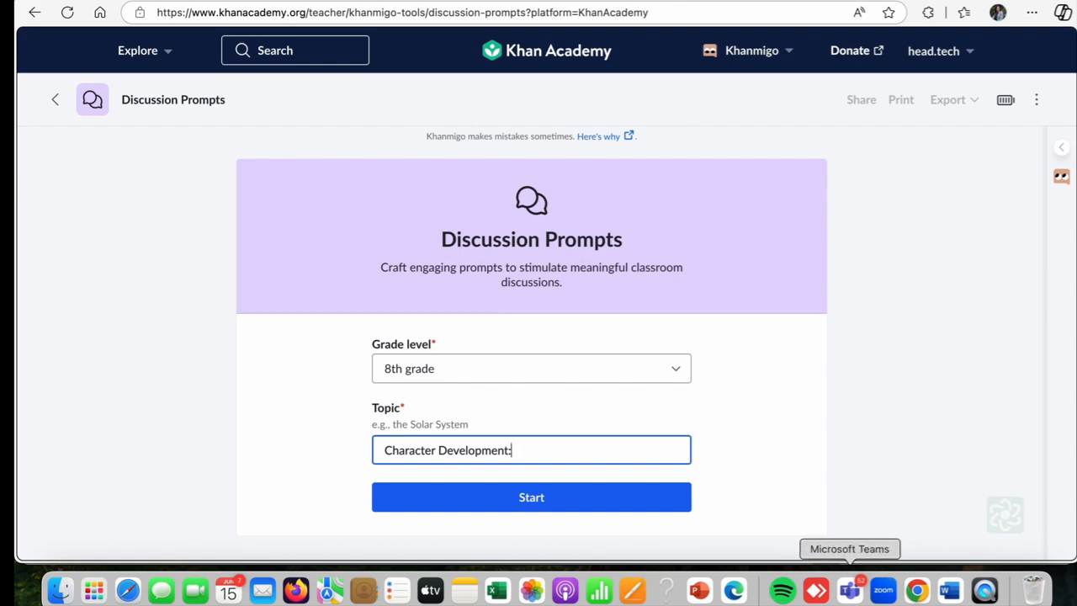
- Append "How do a character's choices reflect their values?" to the topic in Edge, copied from the Word script's English Example
left_click(950, 592)
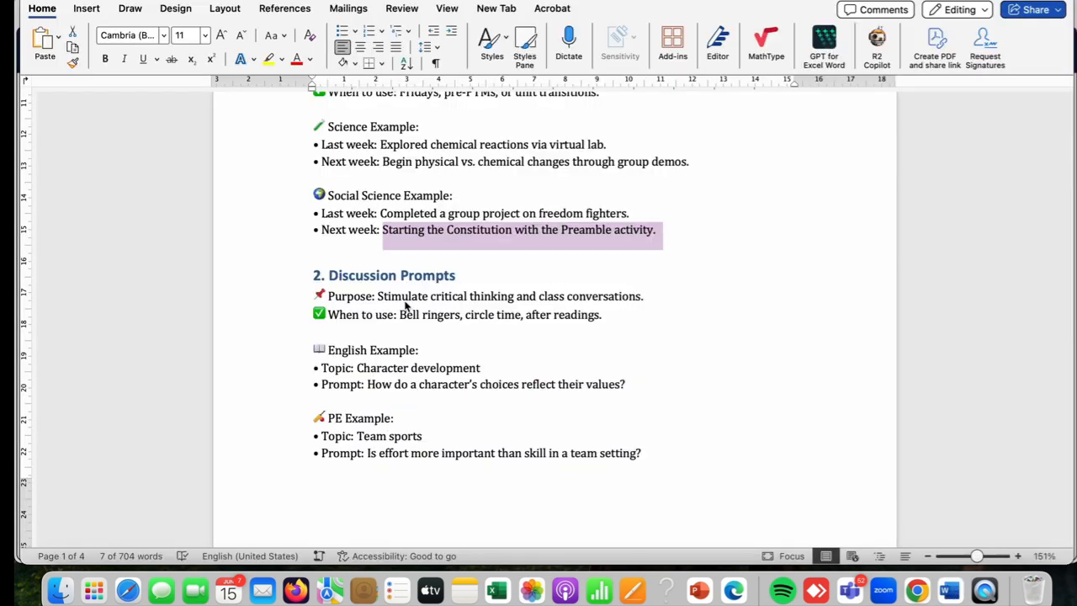
scroll(391, 252, "down", 2)
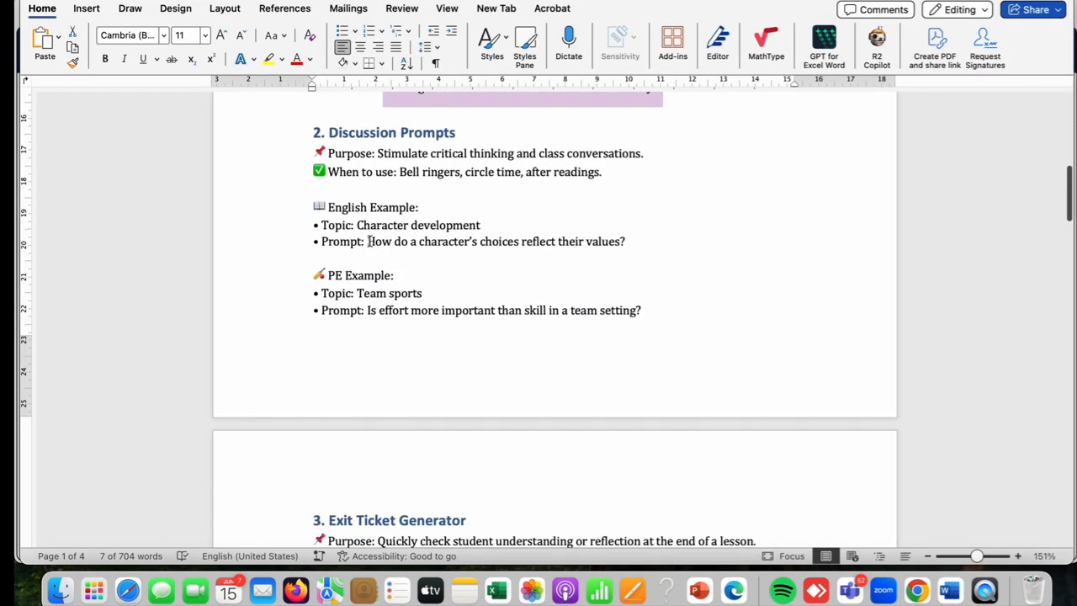
left_click_drag(368, 242, 665, 250)
key("super+c")
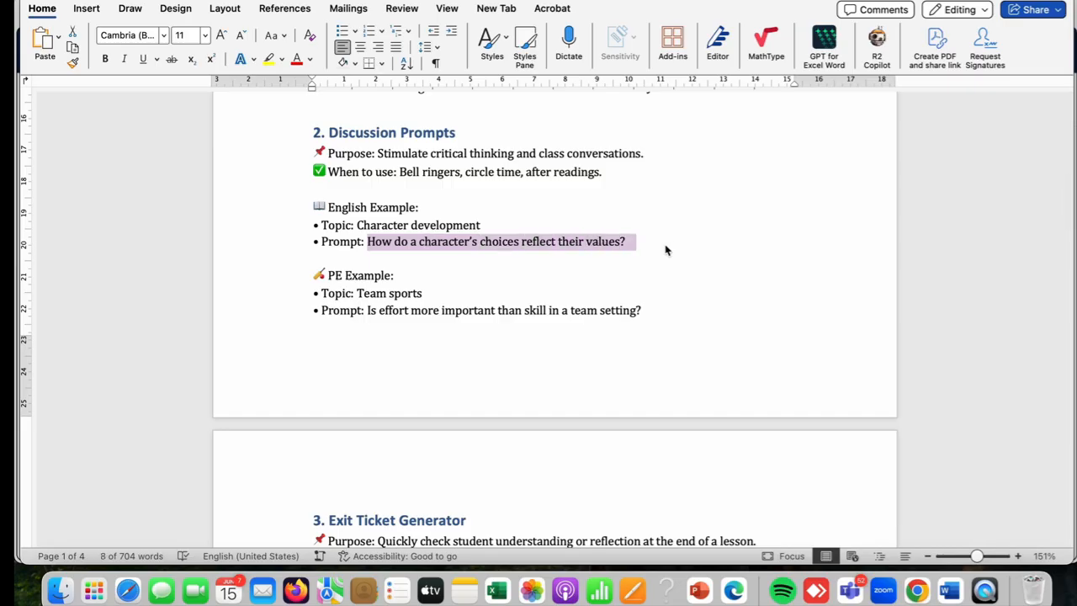
left_click(730, 592)
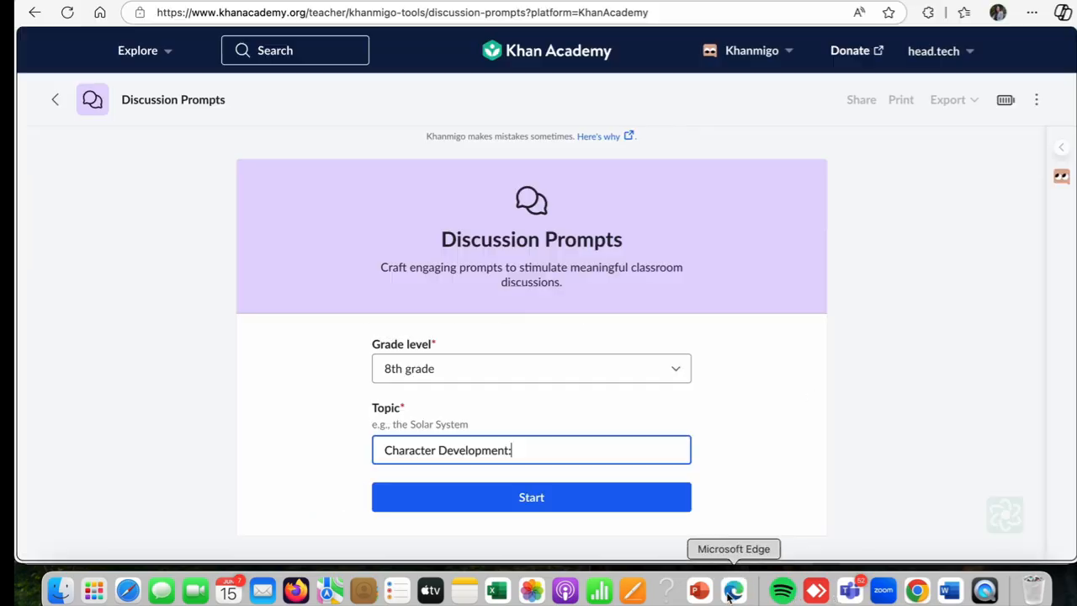
key("super+v")
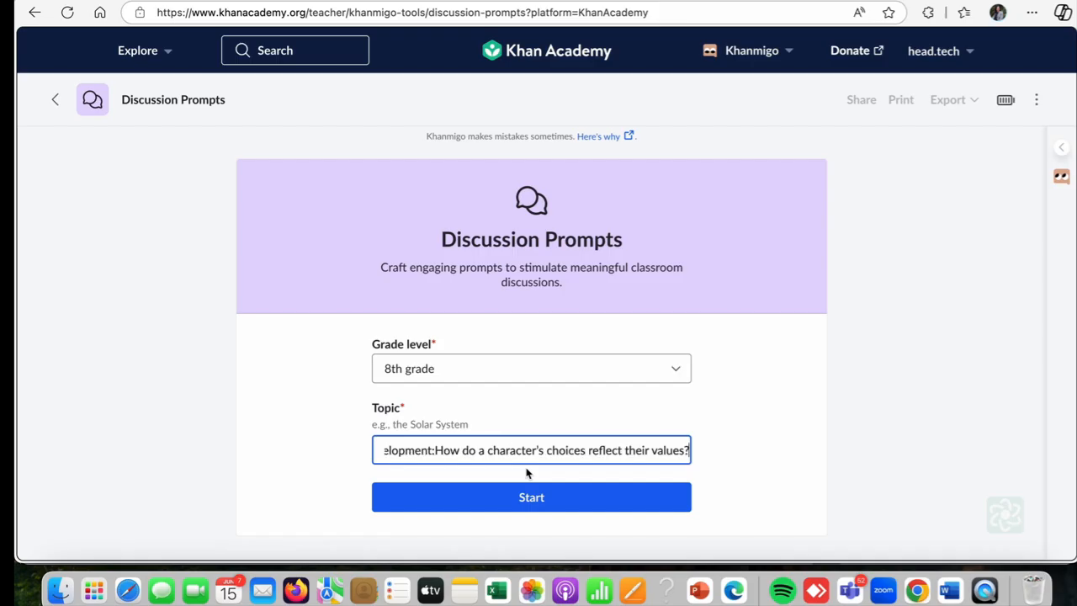
- Generate the character development discussion prompts and review the topics with their follow-up questions
left_click(521, 507)
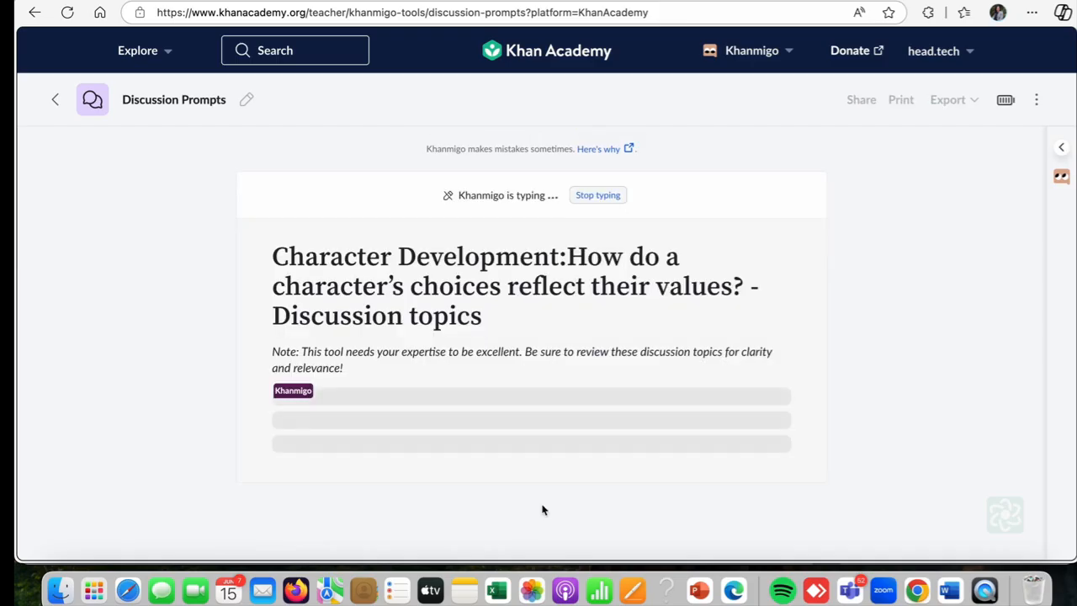
scroll(527, 366, "down", 3)
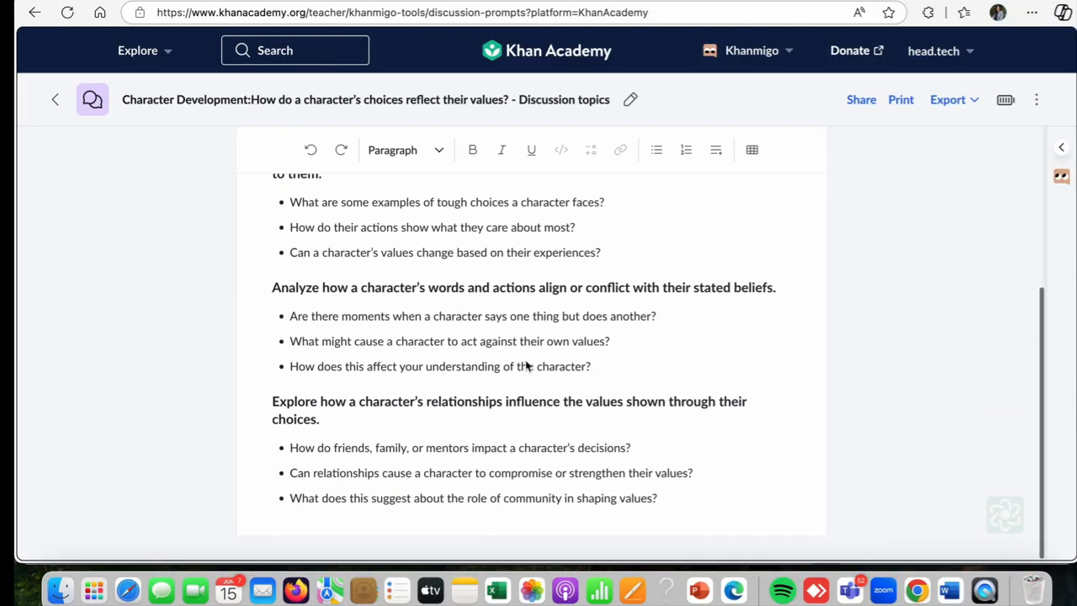
scroll(527, 366, "up", 4)
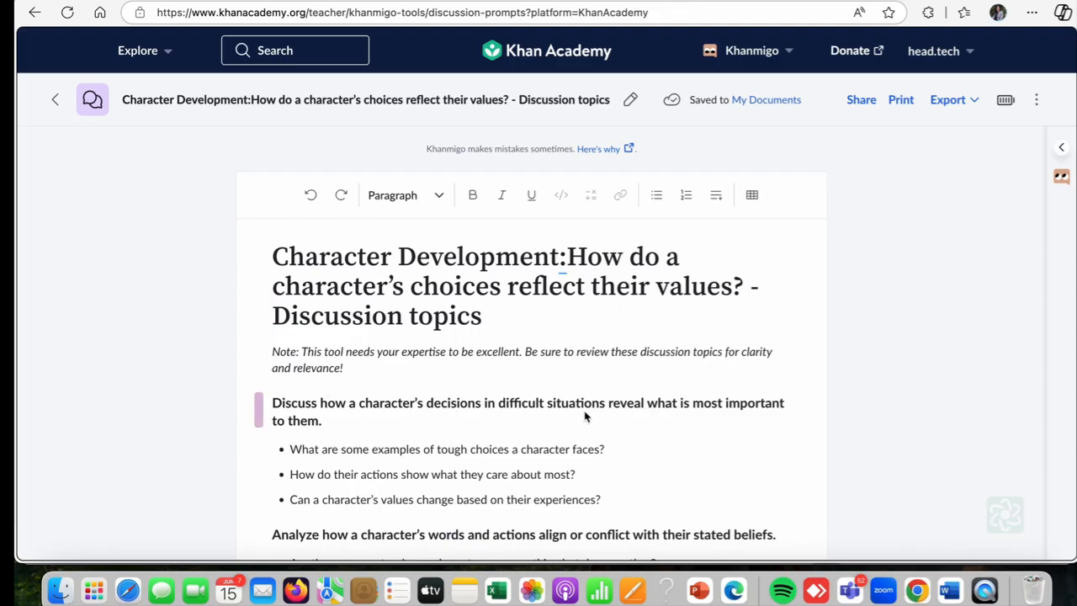
scroll(469, 425, "down", 4)
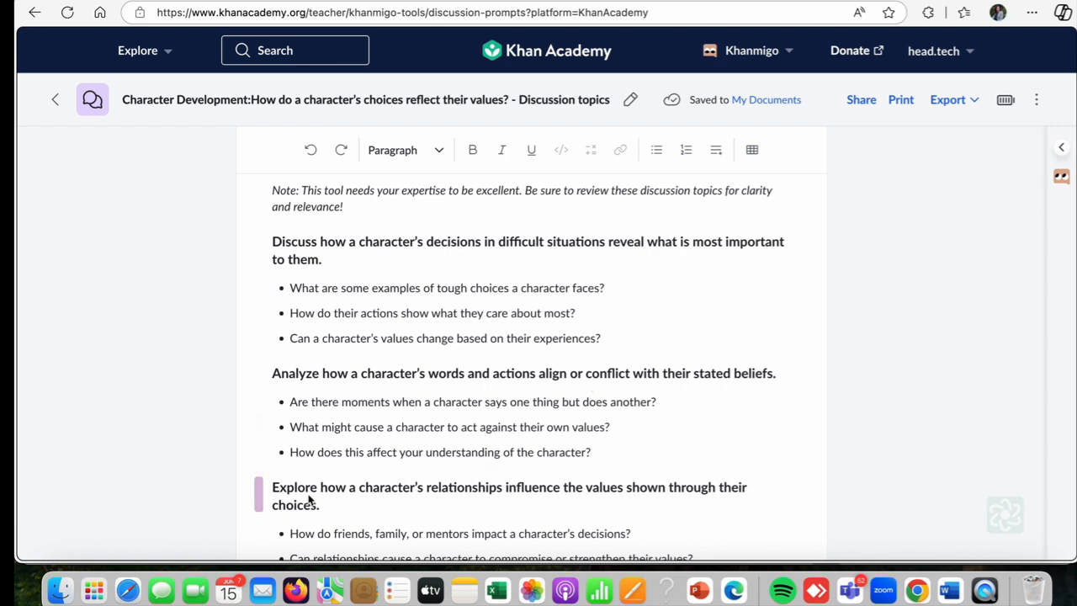
scroll(311, 499, "down", 1)
scroll(310, 499, "down", 2)
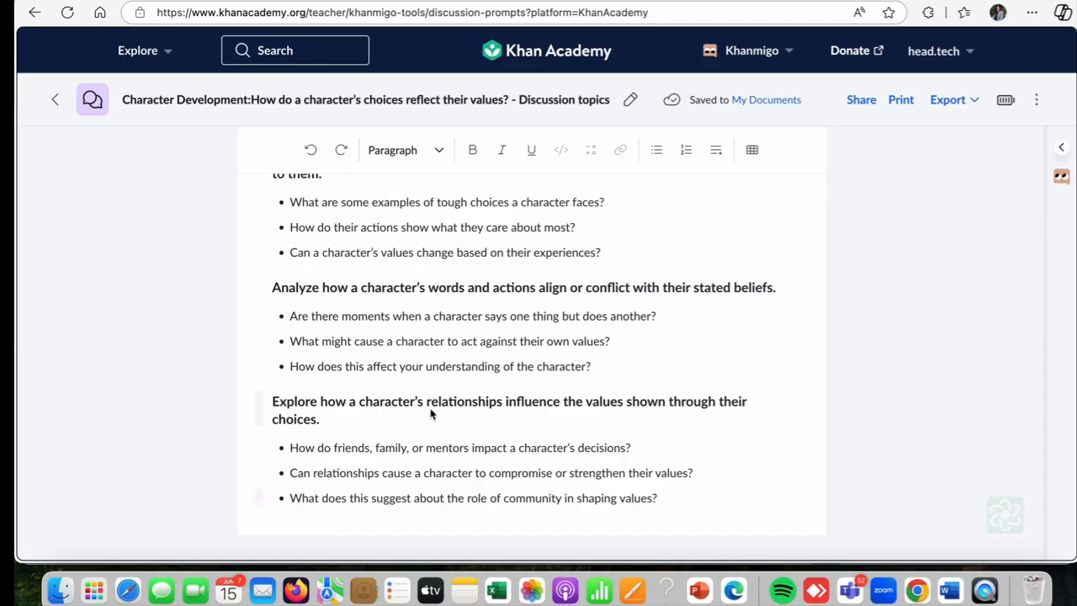
- Replace the discussion topic in Edge with the Word script's PE Example, "Team sports • Prompt: Is effort more important than skill in a team setting?"
left_click(54, 100)
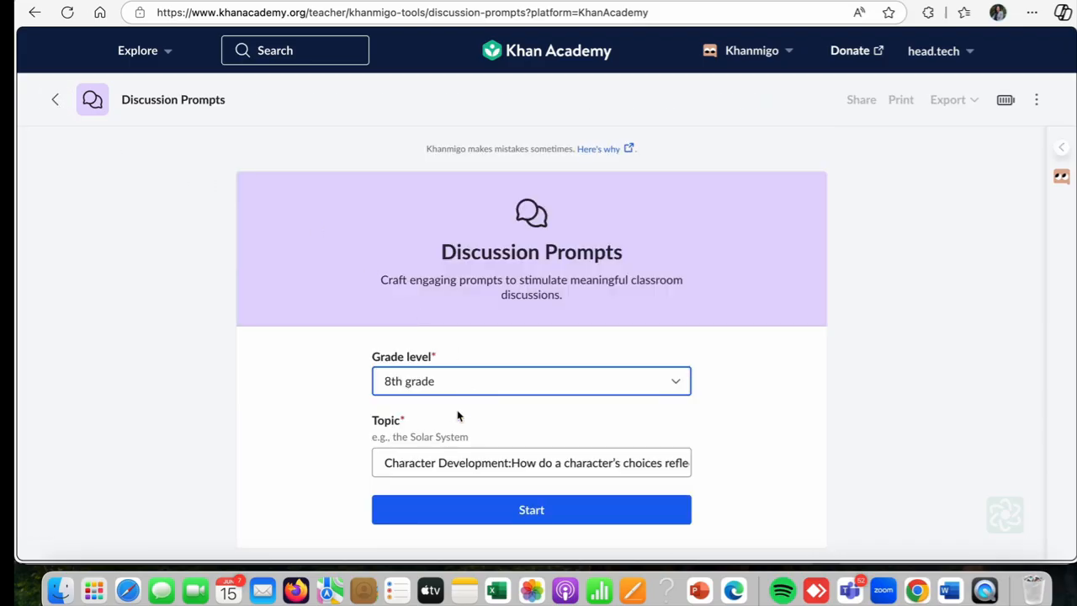
left_click(385, 469)
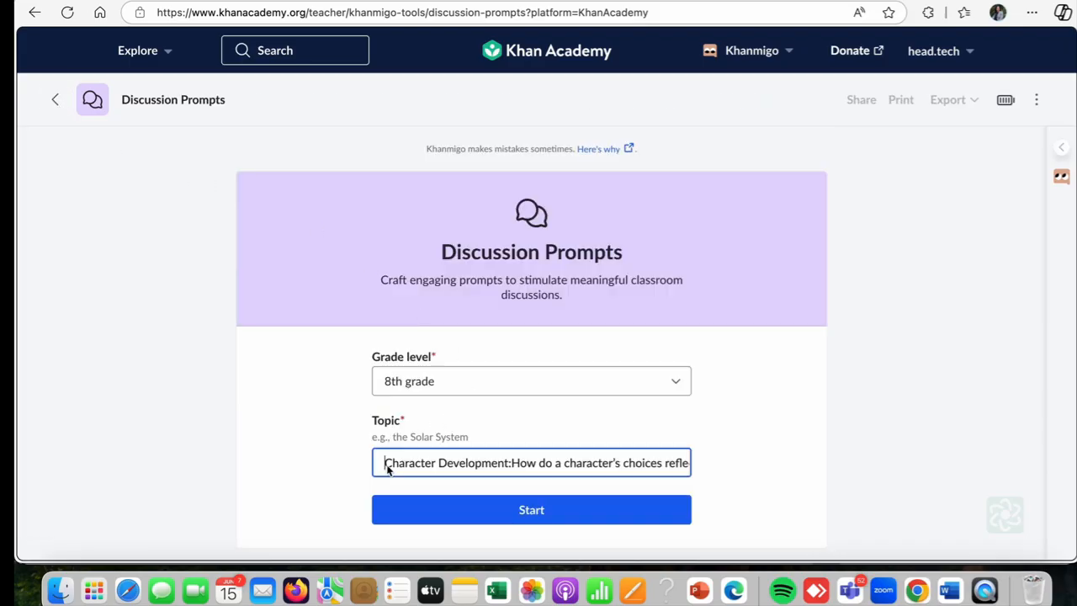
left_click(950, 589)
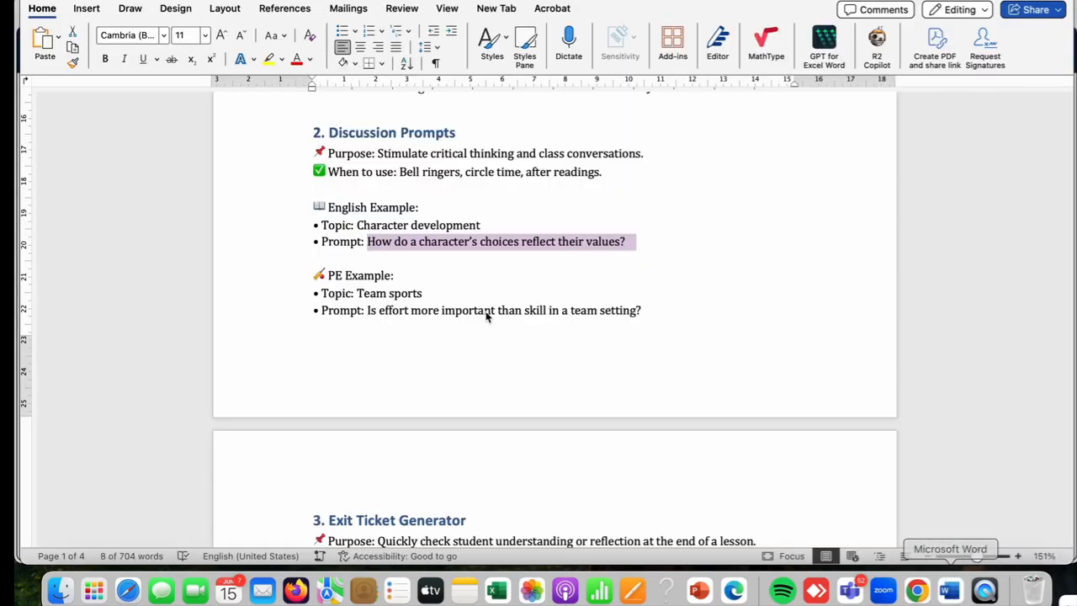
left_click_drag(358, 293, 649, 310)
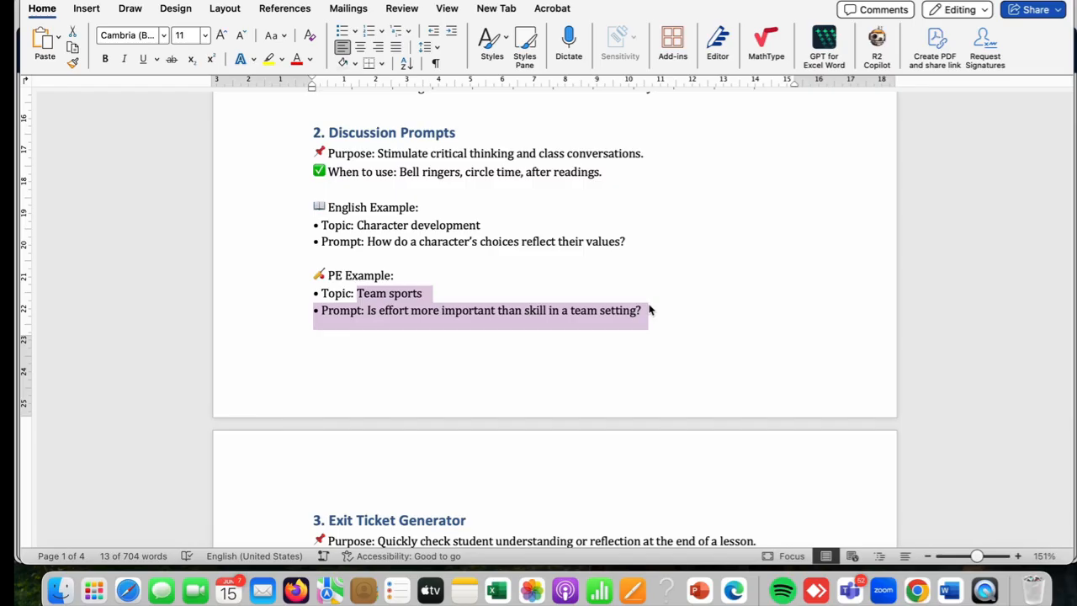
left_click(734, 589)
left_click_drag(386, 463, 700, 470)
type("Team sports • Prompt: Is effort more important than skill in a team setting?")
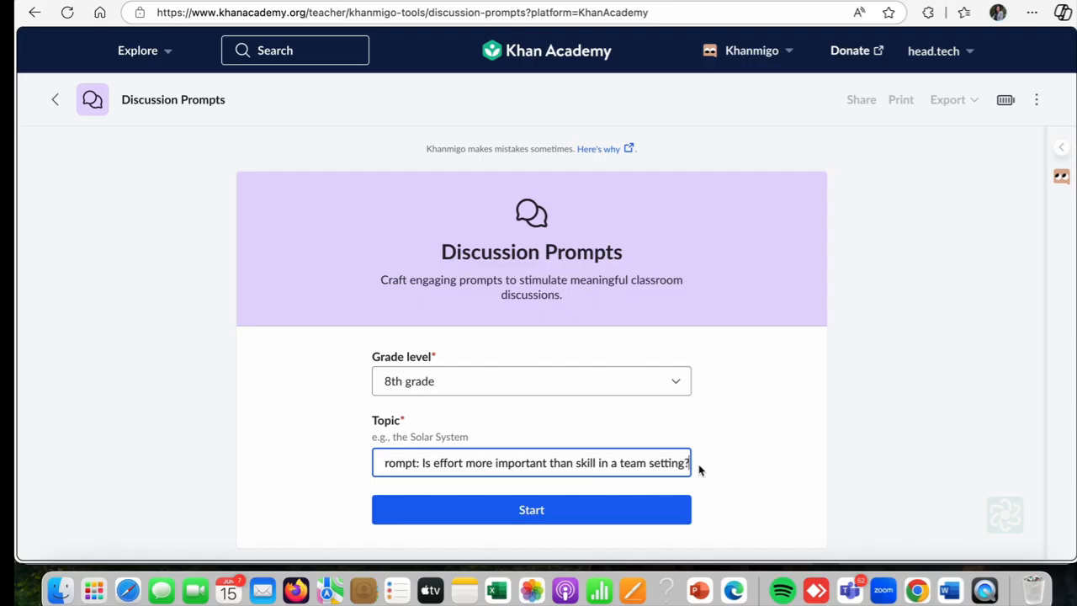
- Replace the "• Prompt:" label in the team sports topic with a colon
left_click(406, 465)
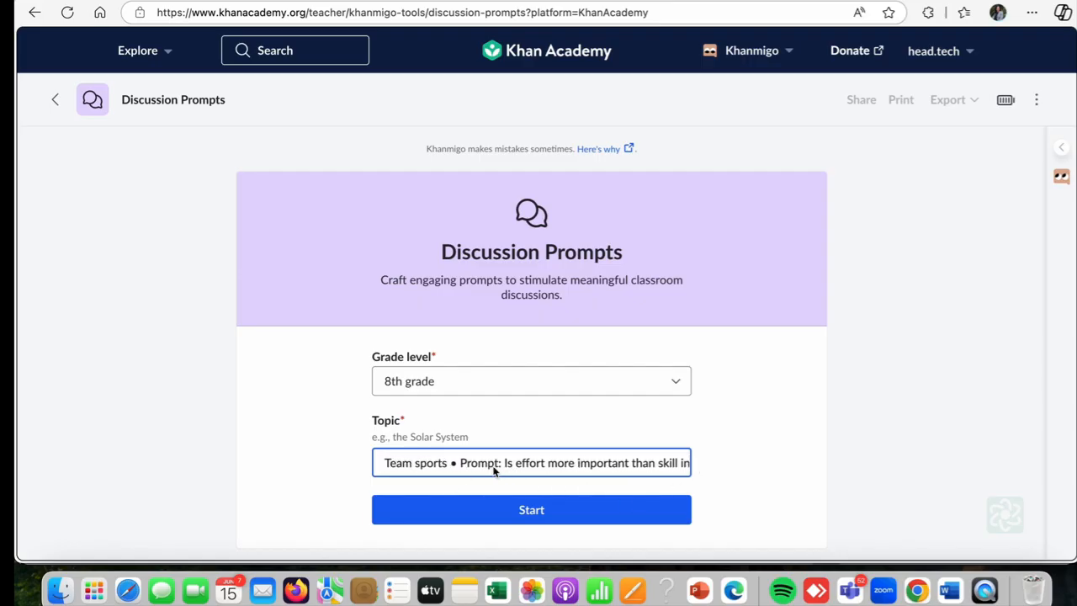
left_click_drag(451, 465, 503, 471)
key("BackSpace")
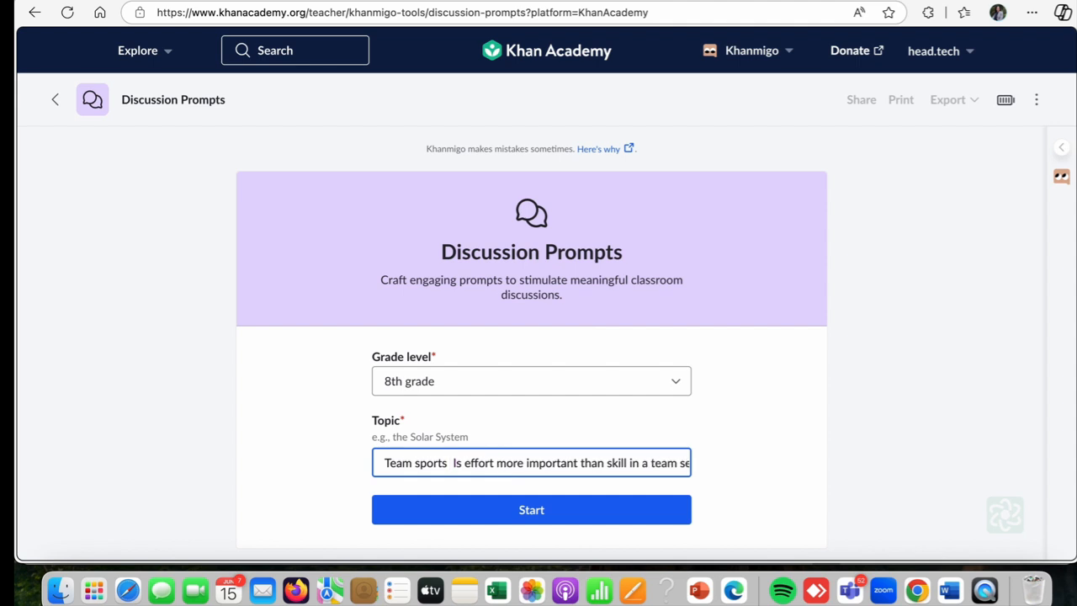
type(":")
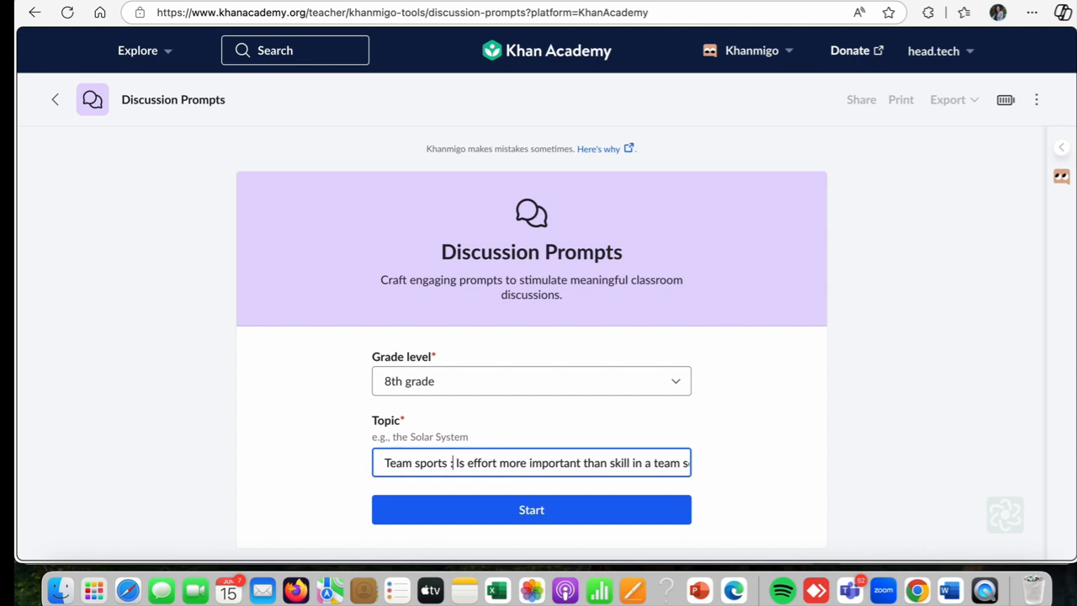
- Generate the team sports discussion prompts and review the topics with their follow-up questions
left_click(556, 518)
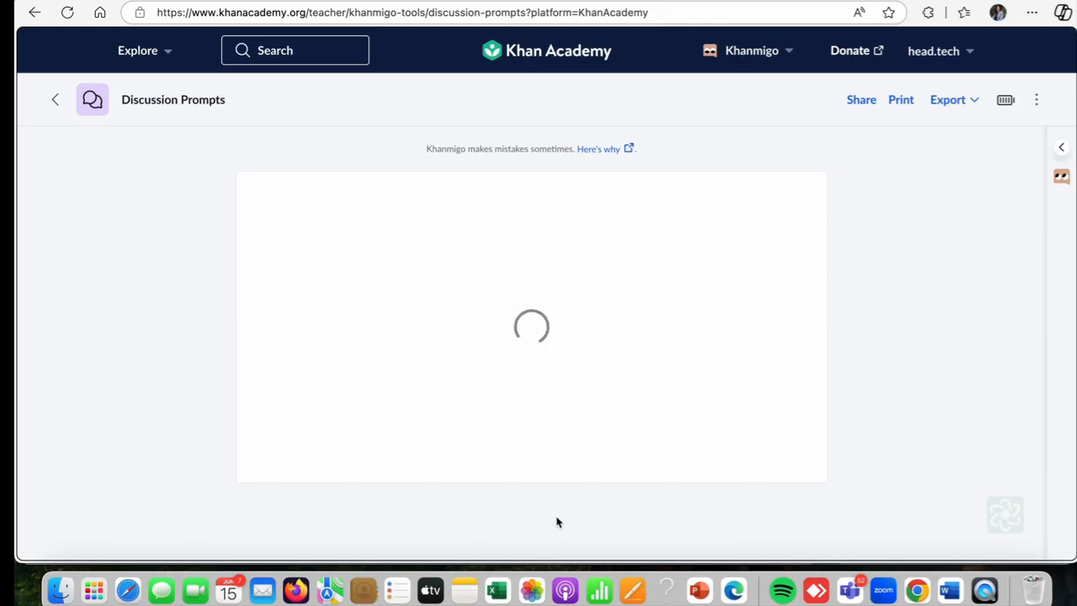
scroll(556, 518, "down", 3)
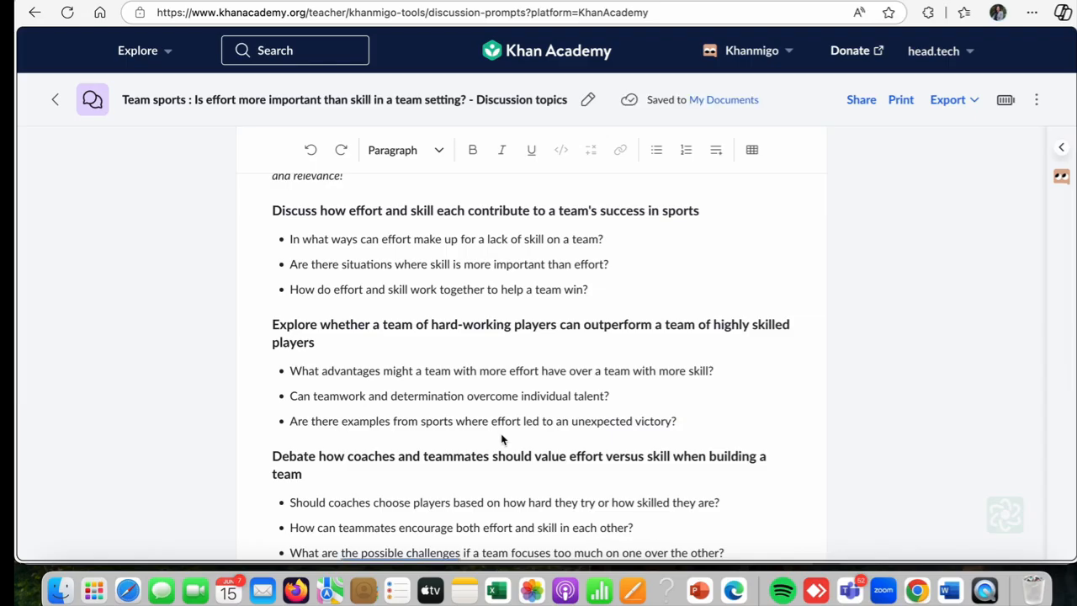
scroll(502, 438, "down", 1)
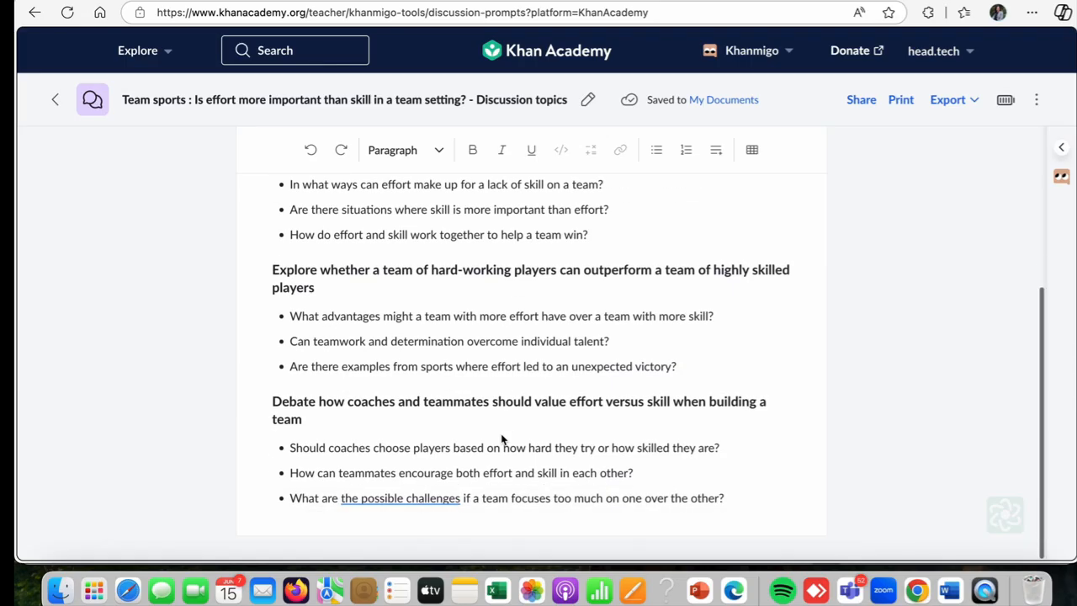
scroll(499, 434, "up", 5)
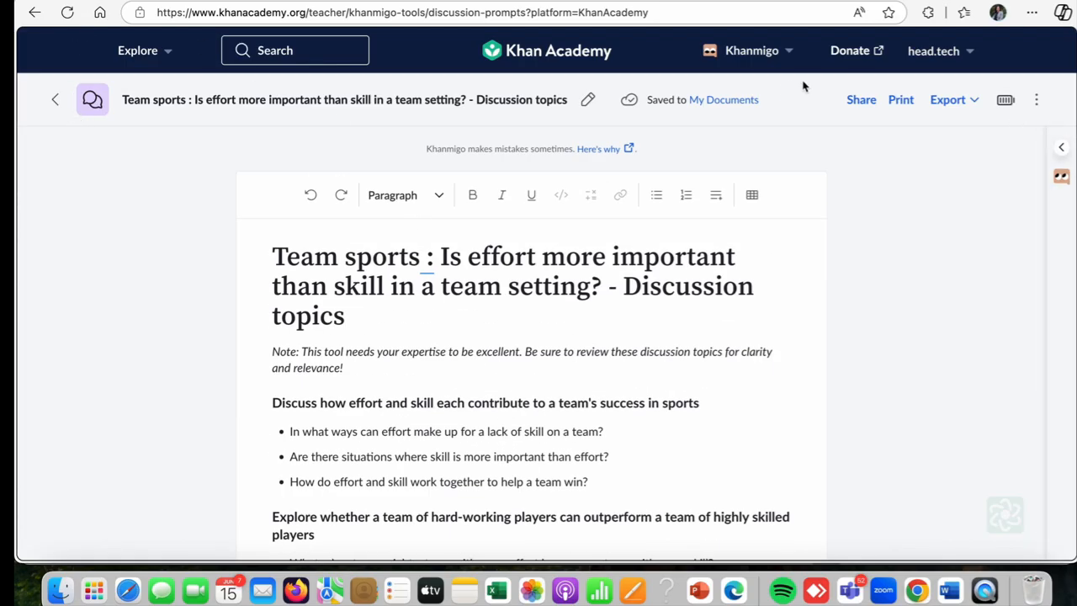
- Open Exit Ticket from the favorites in Khanmigo's teacher tools and set its grade level to 6th grade
left_click(751, 51)
left_click(760, 90)
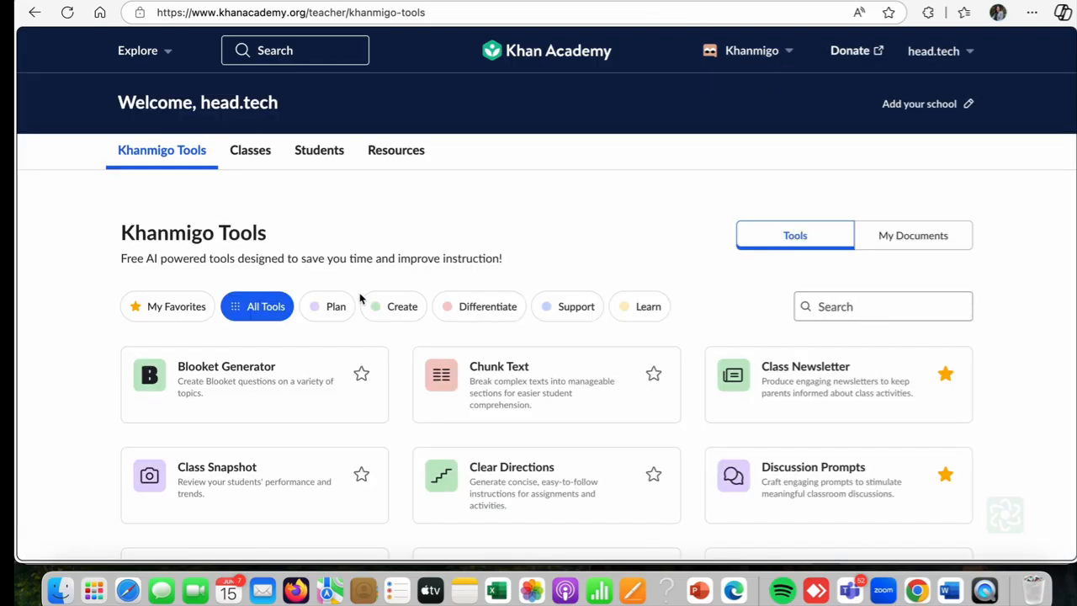
left_click(166, 303)
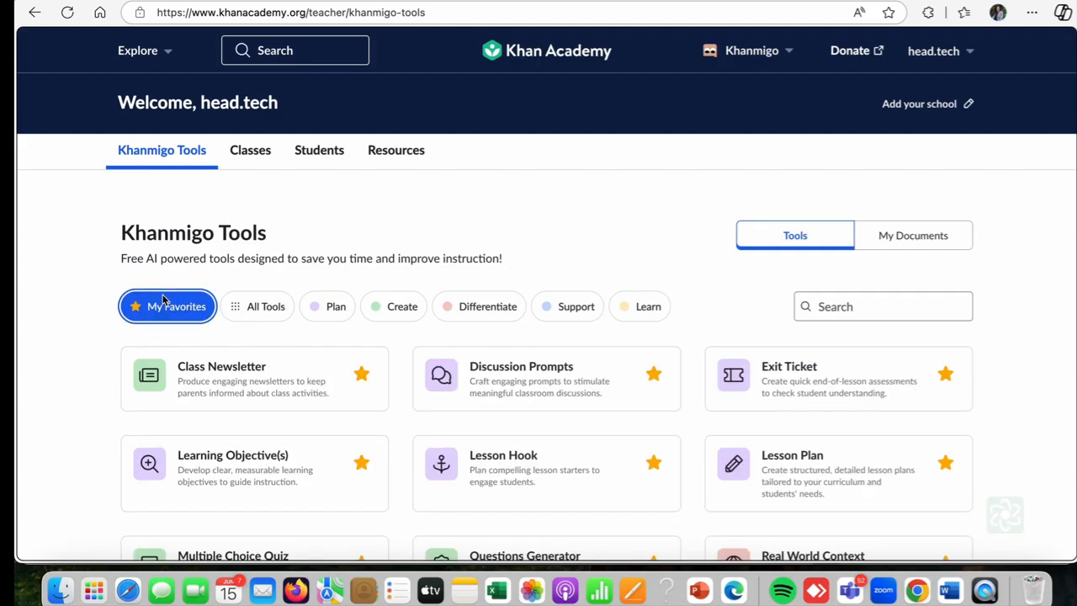
left_click(794, 390)
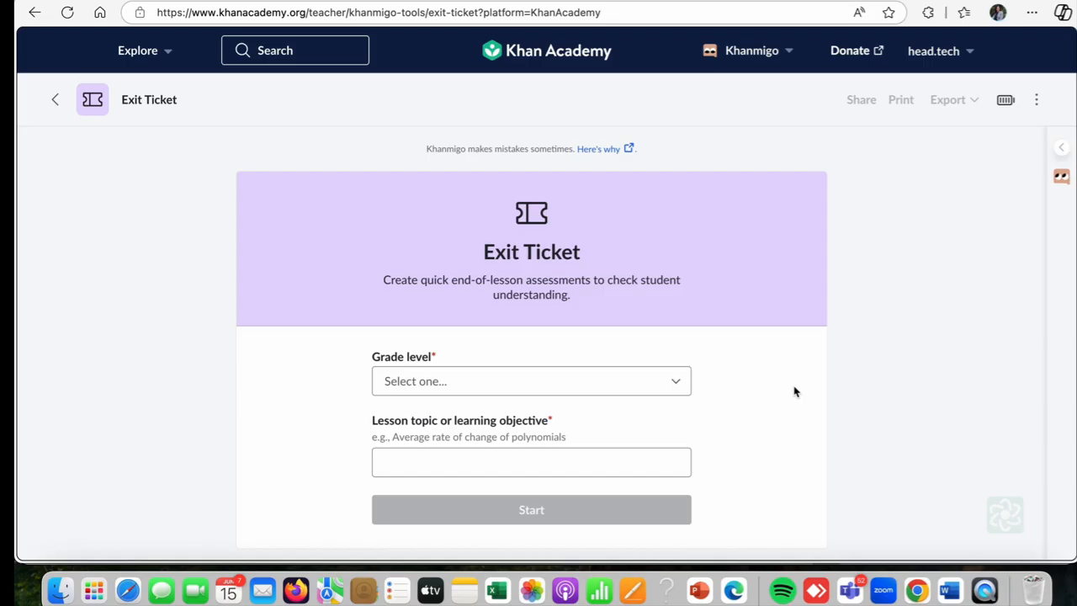
left_click(524, 388)
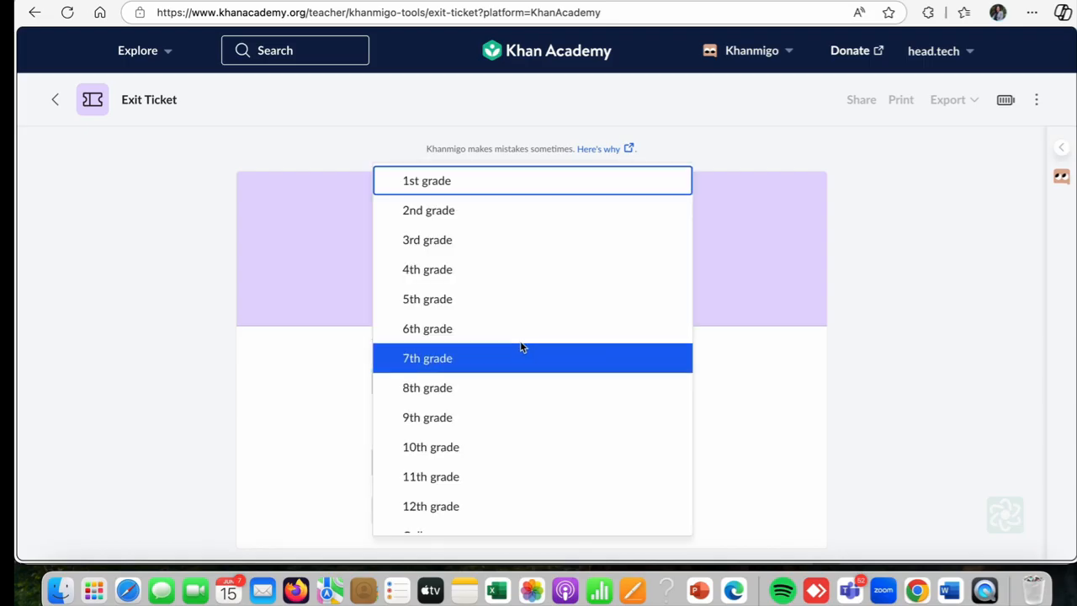
left_click(447, 333)
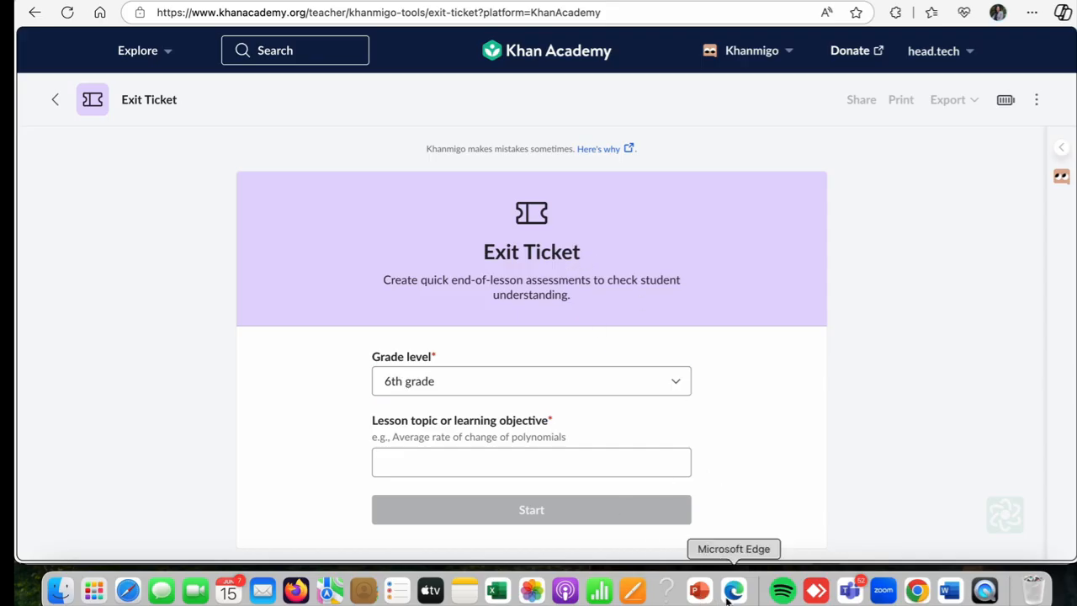
- Fill the lesson topic in Edge with the Word script's exit ticket example, "Fractions • Question: What did you learn today? What confused you?"
left_click(949, 590)
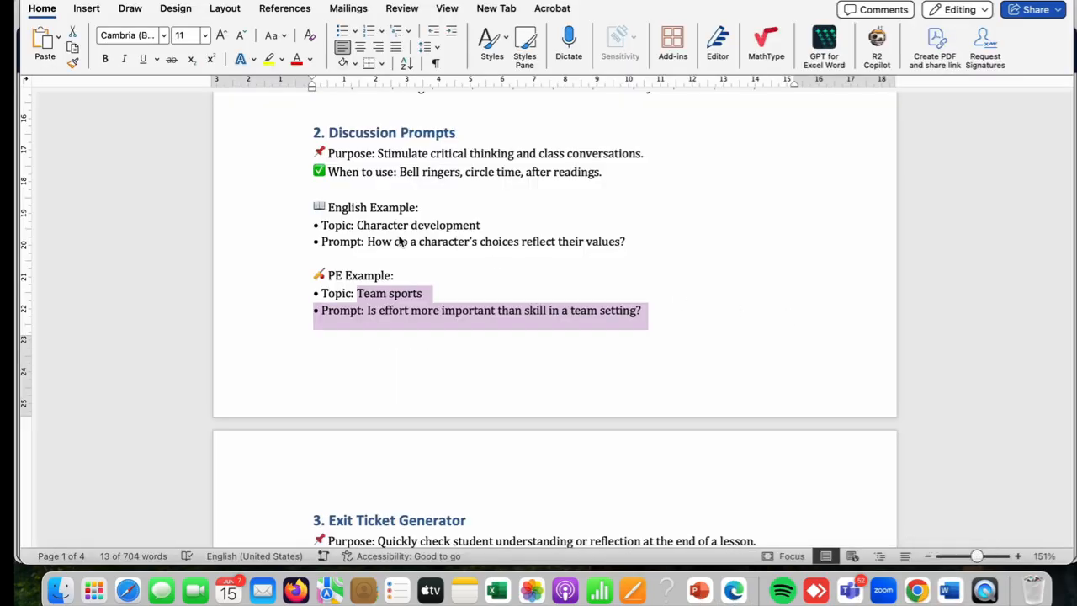
scroll(356, 282, "down", 10)
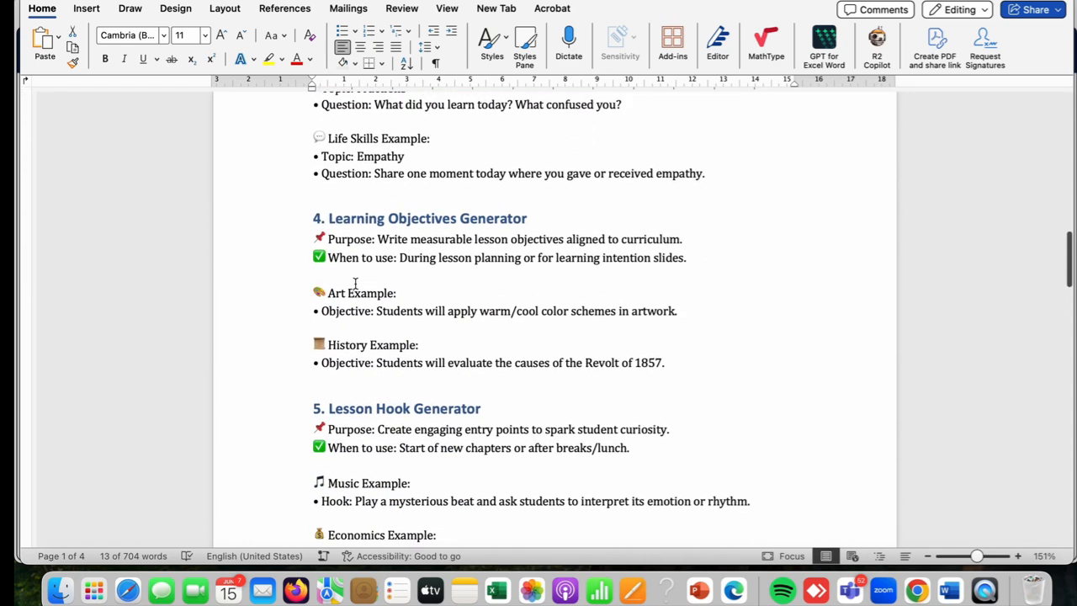
scroll(356, 281, "up", 1)
left_click(373, 117)
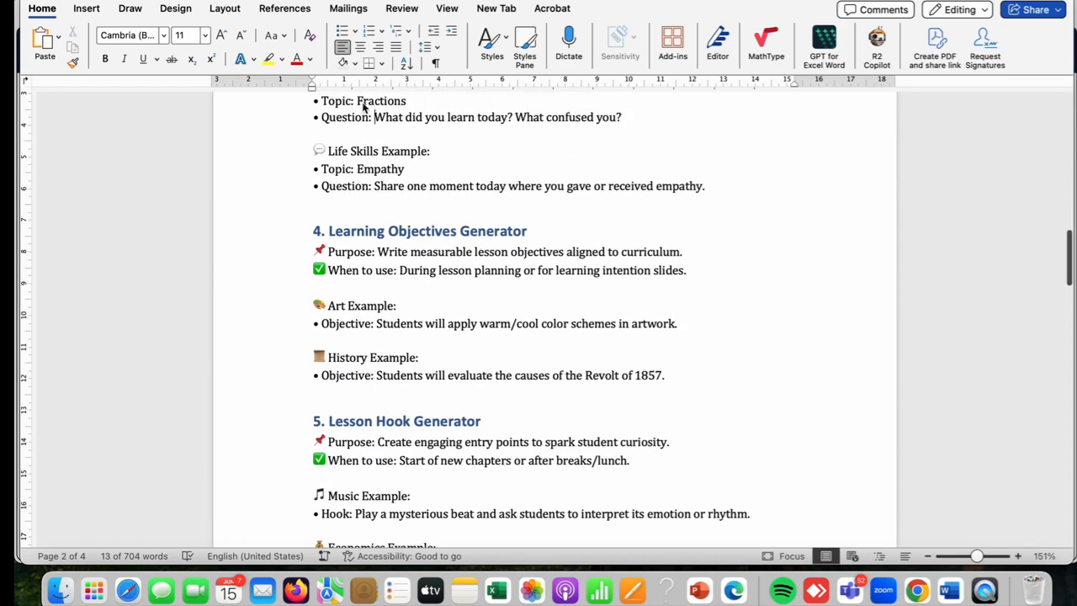
left_click_drag(357, 101, 636, 132)
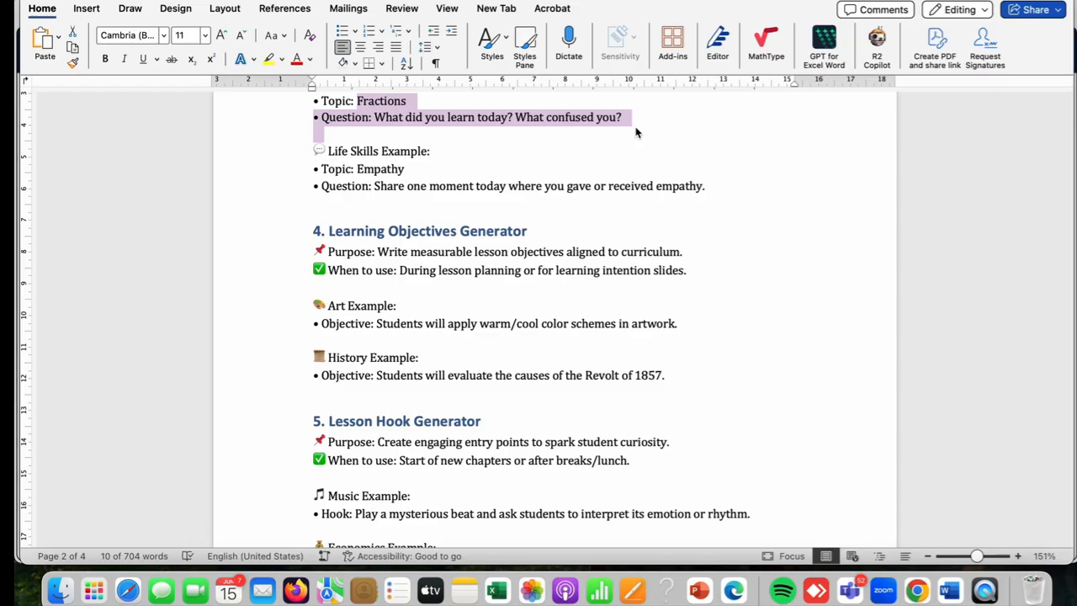
left_click(733, 590)
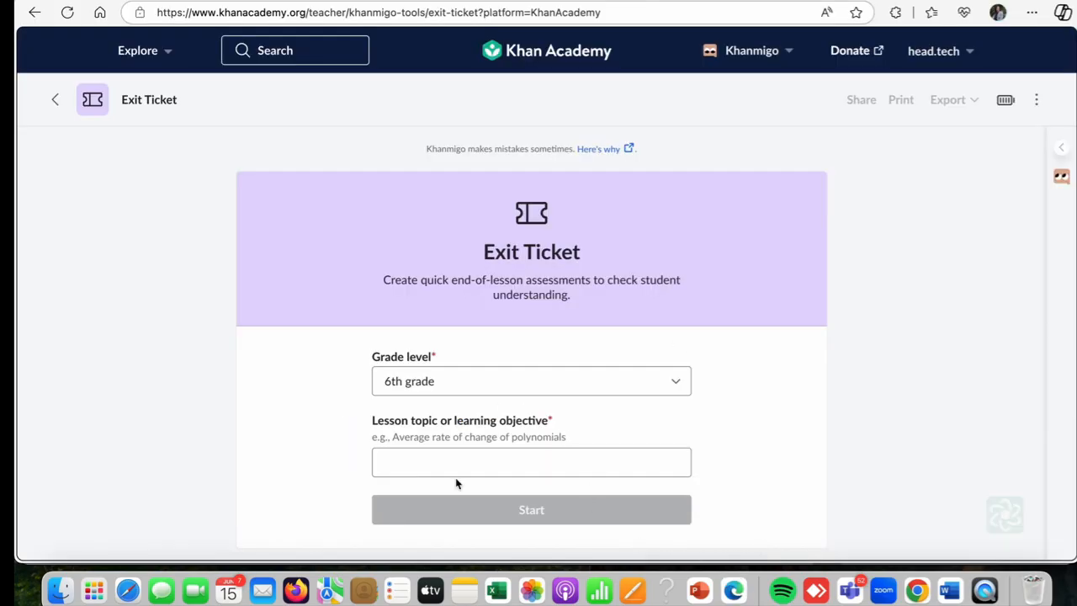
left_click(455, 473)
type("Fractions • Question: What did you learn today? What confused you?")
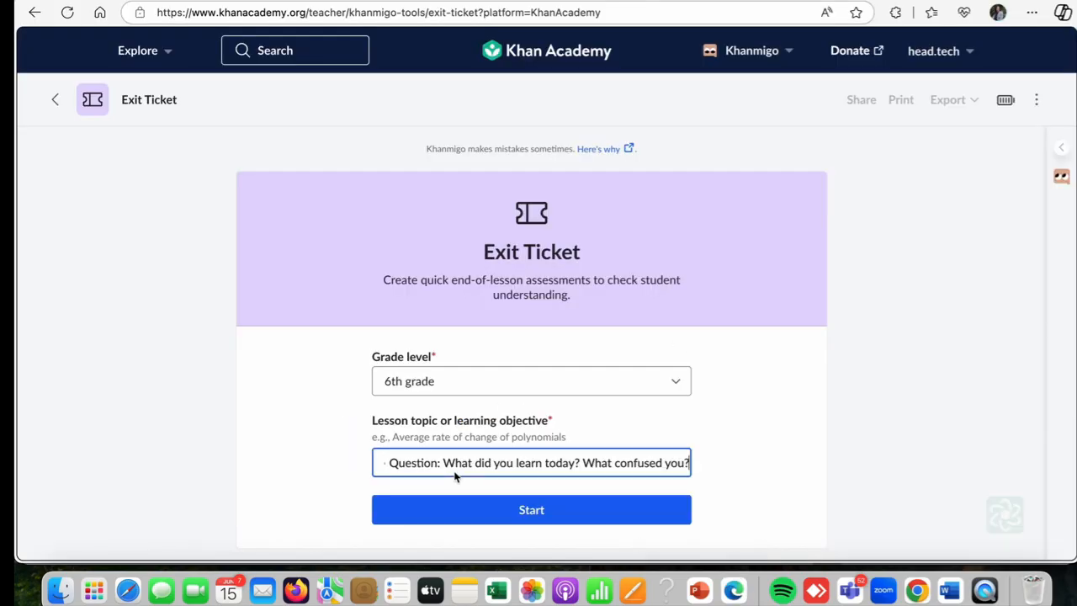
- Replace the "• Question:" label in the fractions lesson topic with a colon and generate the exit ticket
scroll(439, 470, "left", 1)
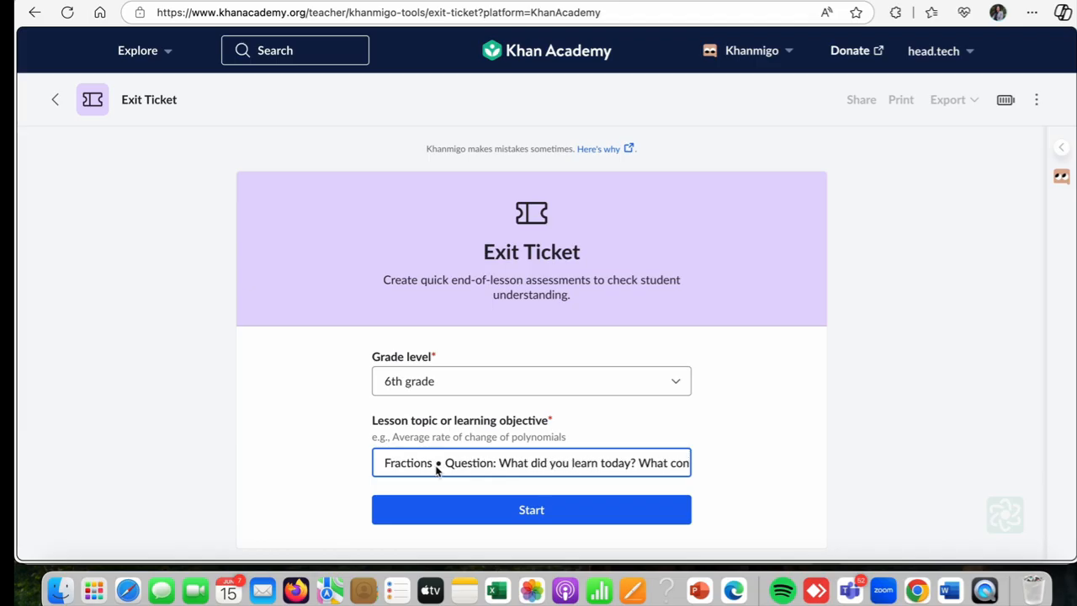
left_click_drag(437, 470, 502, 472)
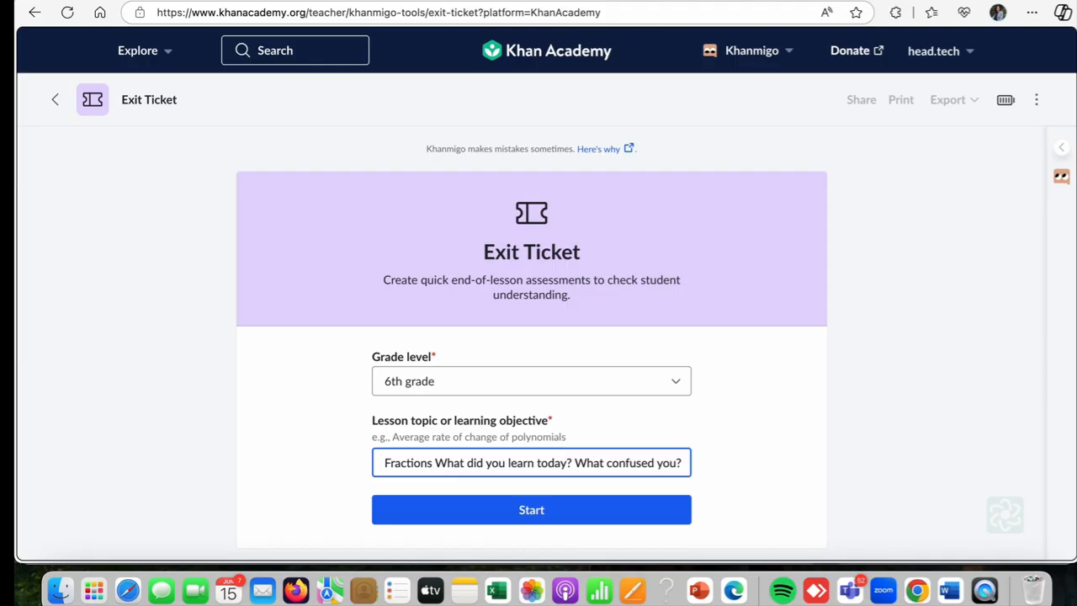
type(":")
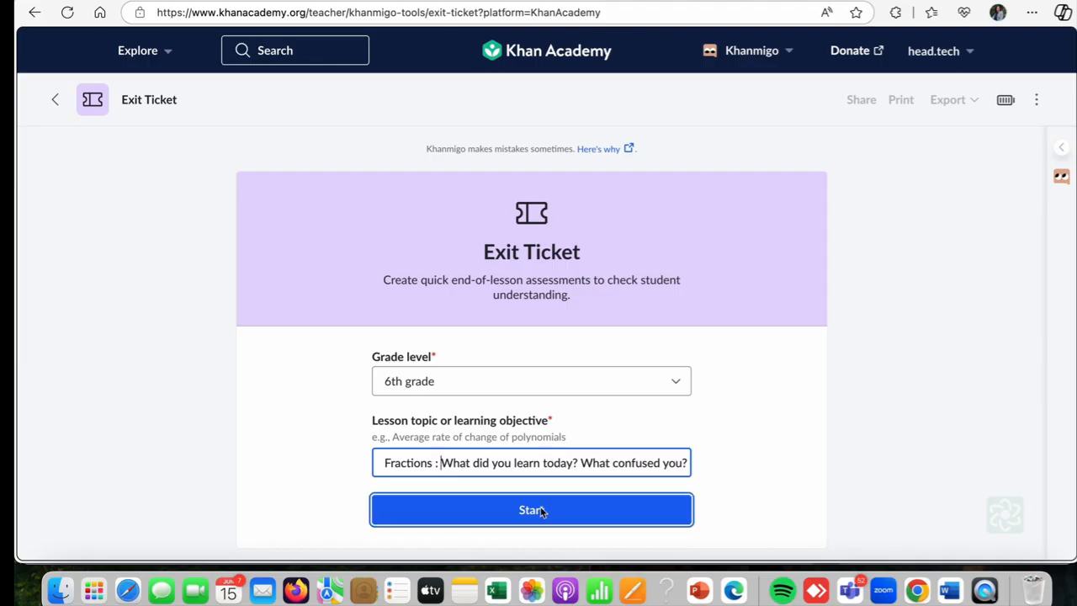
left_click(541, 511)
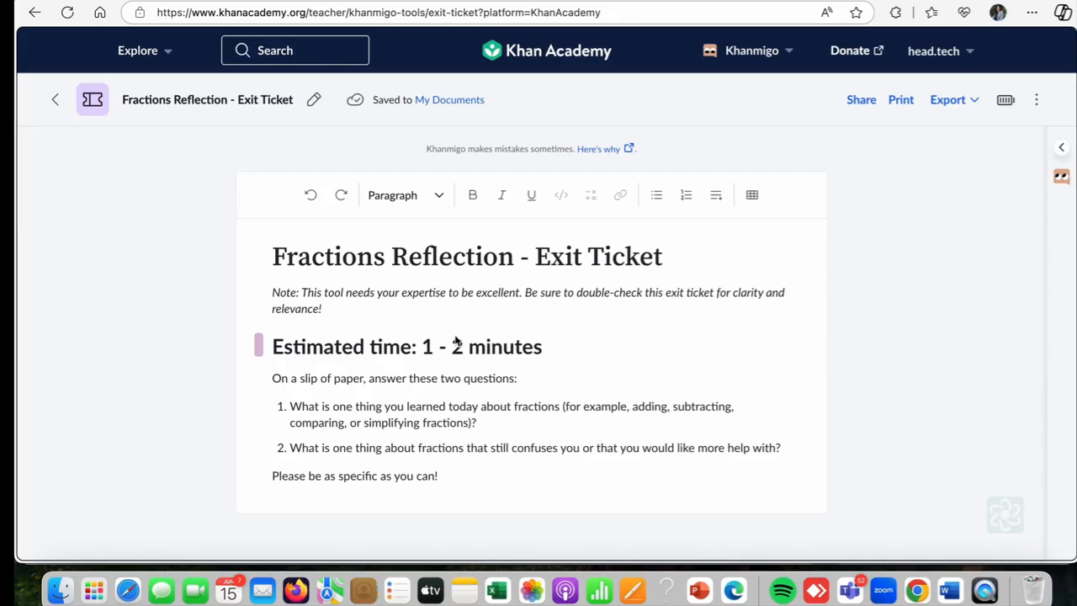
- Return to the Exit Ticket form and clear the fractions text from the lesson topic
left_click(63, 103)
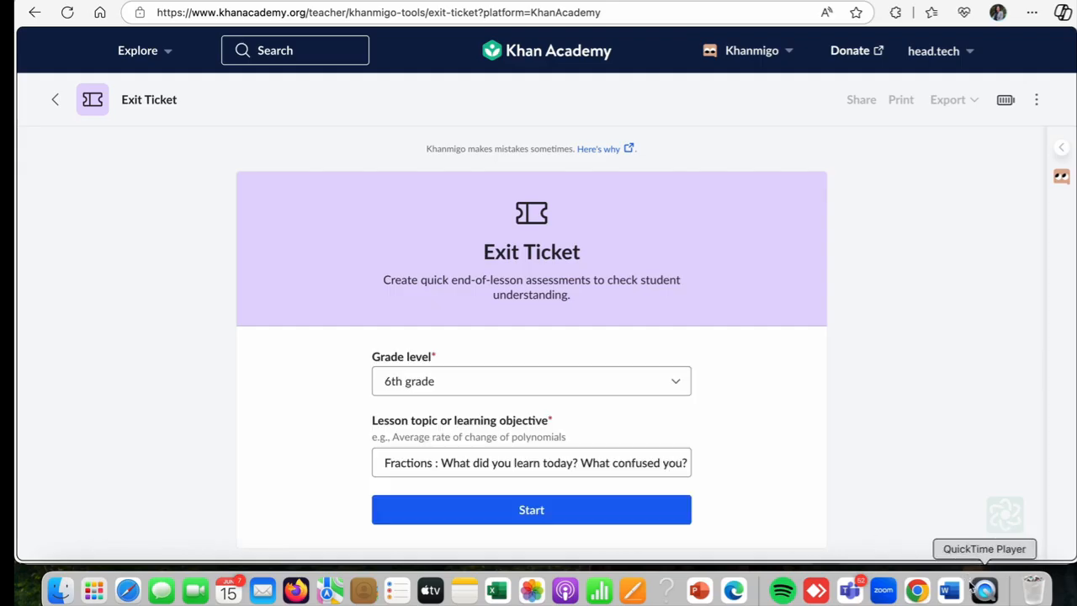
left_click(386, 469)
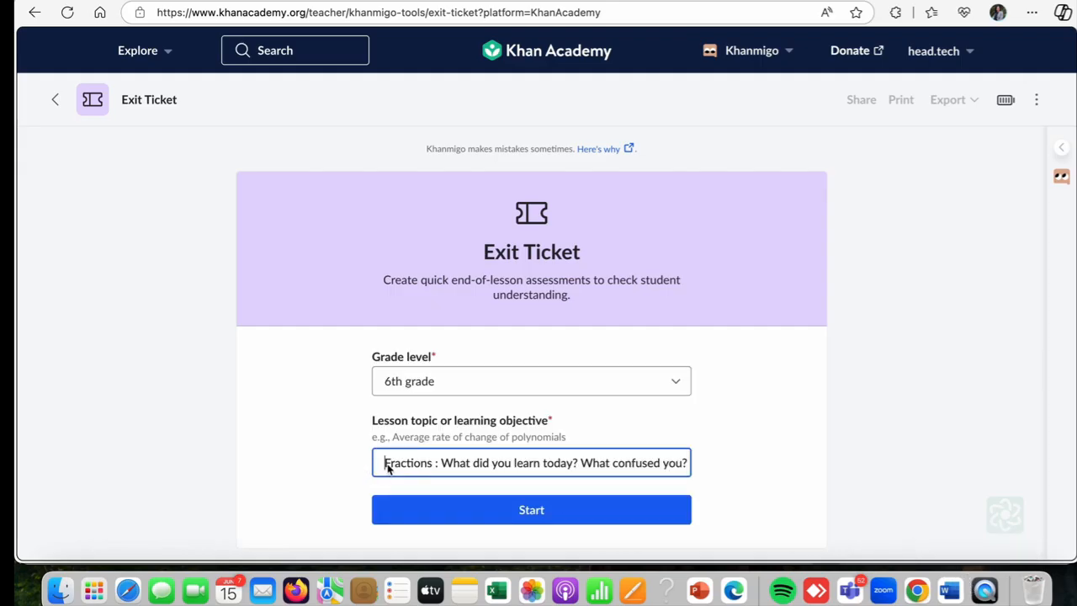
left_click_drag(384, 469, 705, 480)
key("BackSpace")
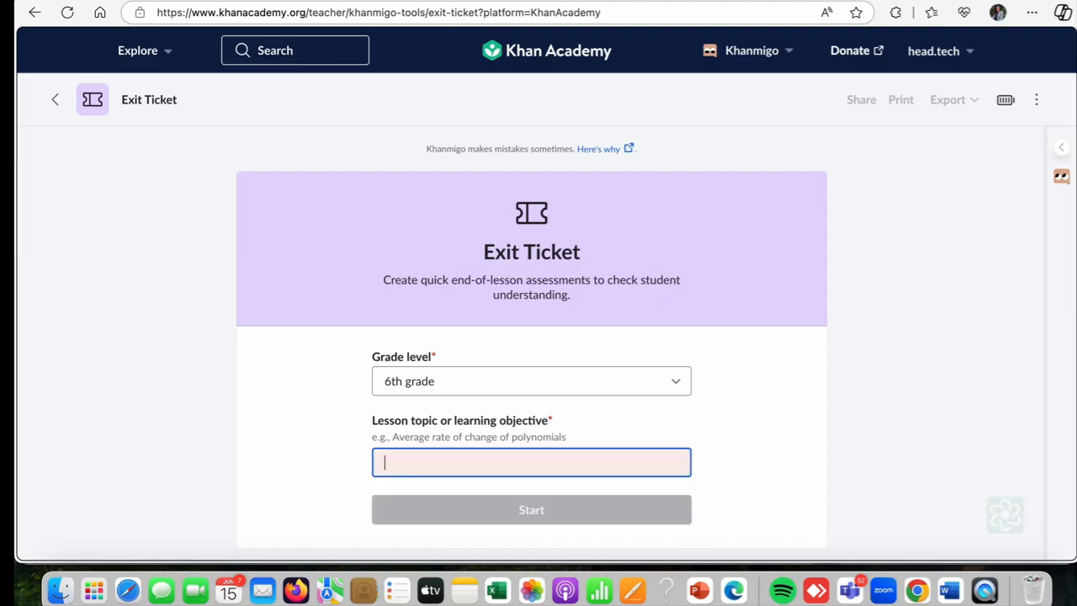
- Generate an exit ticket in Edge from "Share one moment today where you gave or received empathy.", copied from the Word script's Life Skills Example
left_click(963, 594)
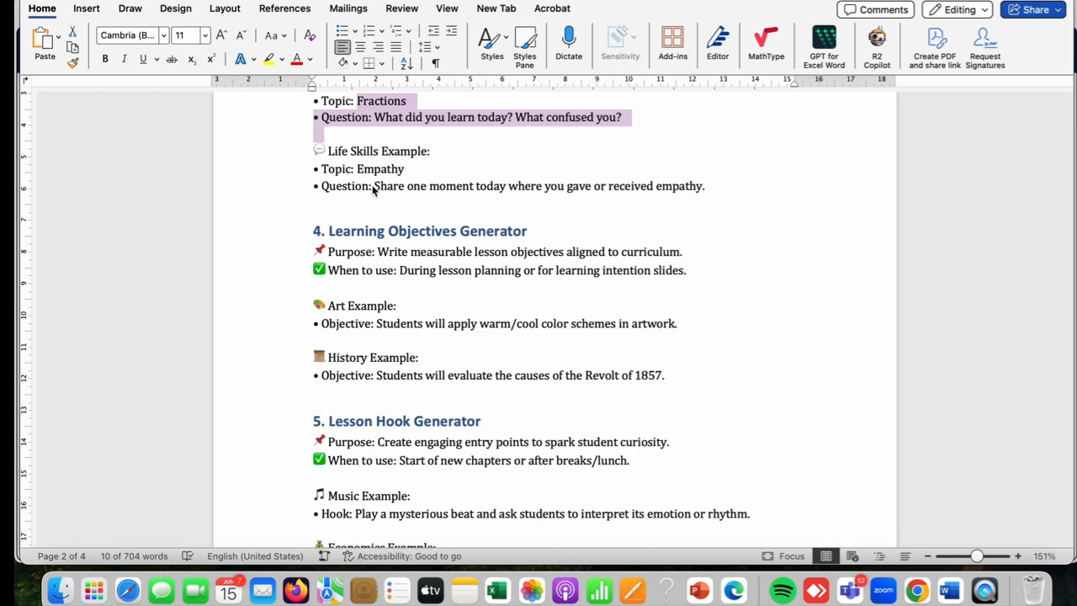
left_click_drag(373, 188, 719, 191)
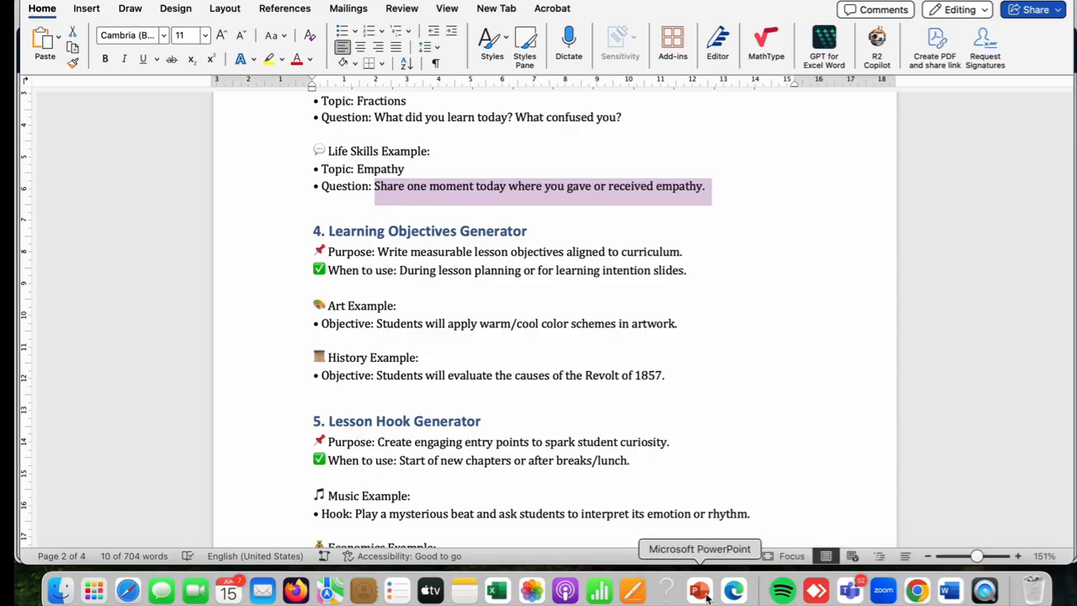
left_click(733, 591)
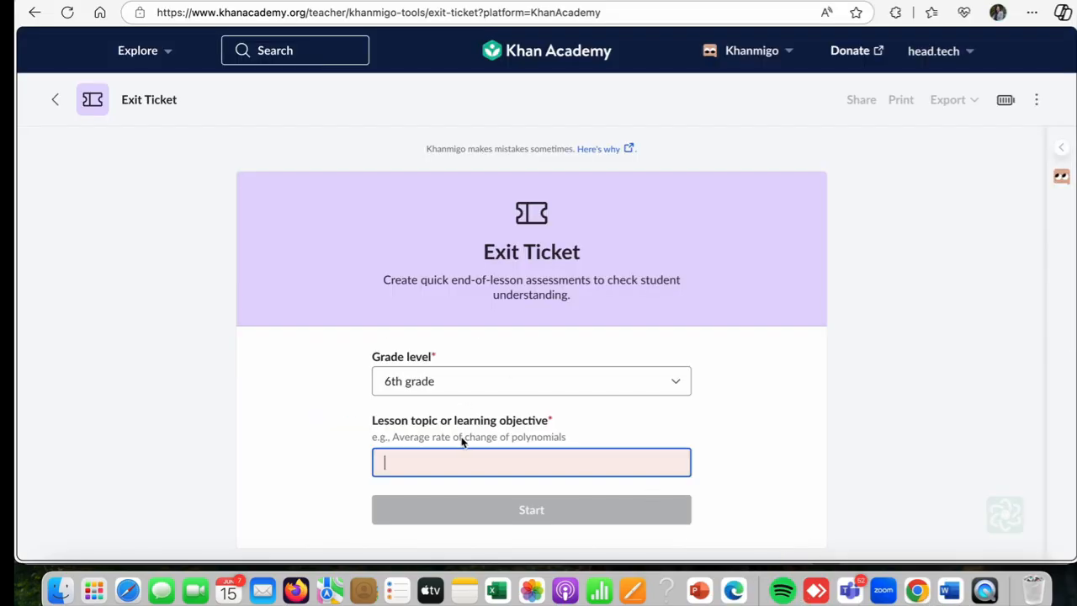
key("super+v")
left_click(555, 511)
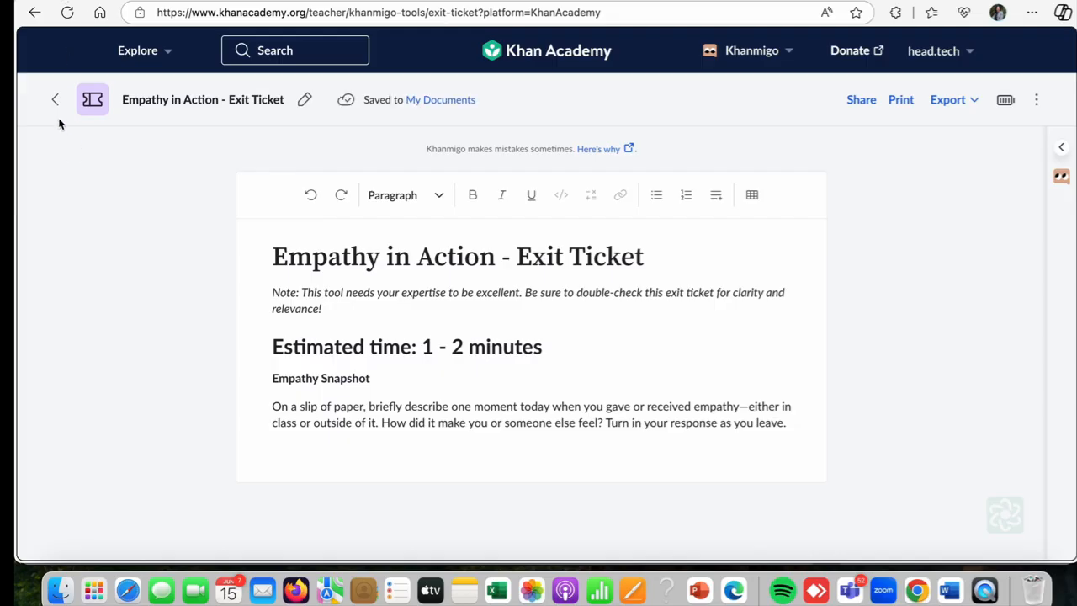
- Return to the Khanmigo teacher tools and open Learning Objective(s) from the favorite tools
left_click(779, 57)
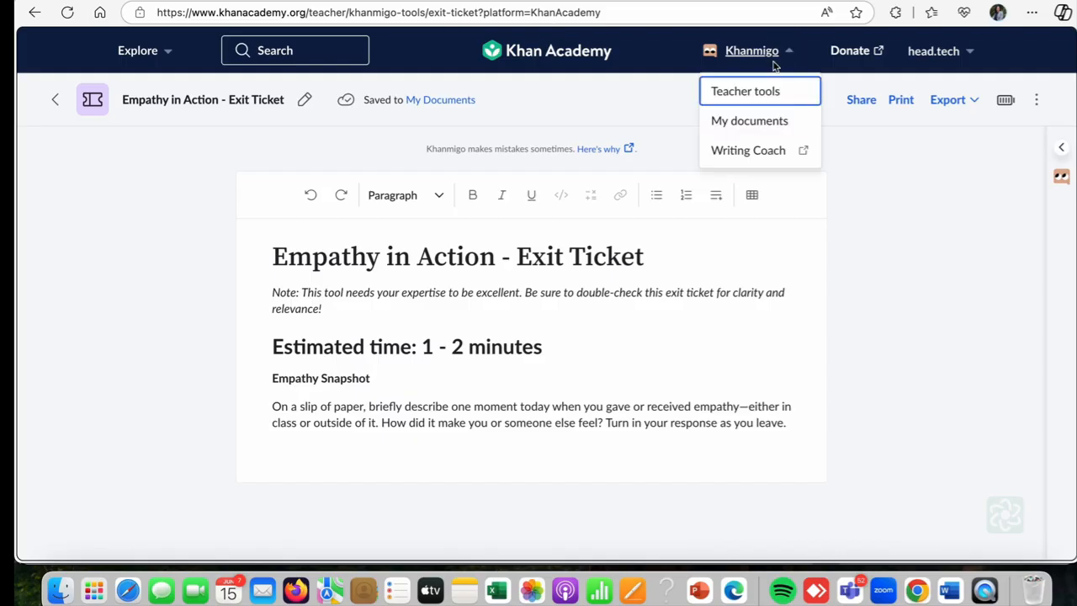
left_click(752, 93)
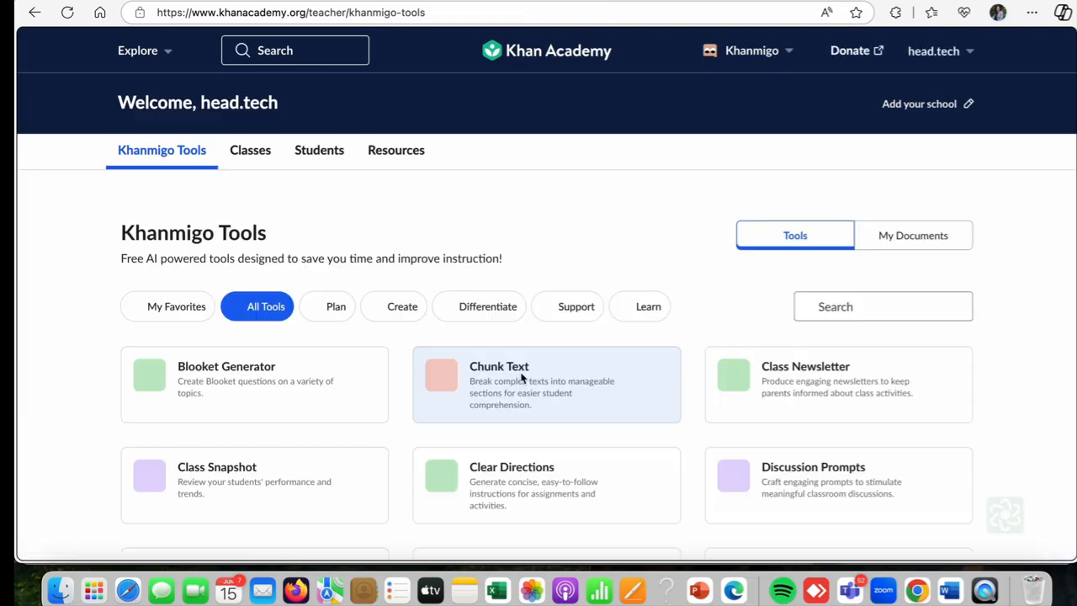
left_click(160, 311)
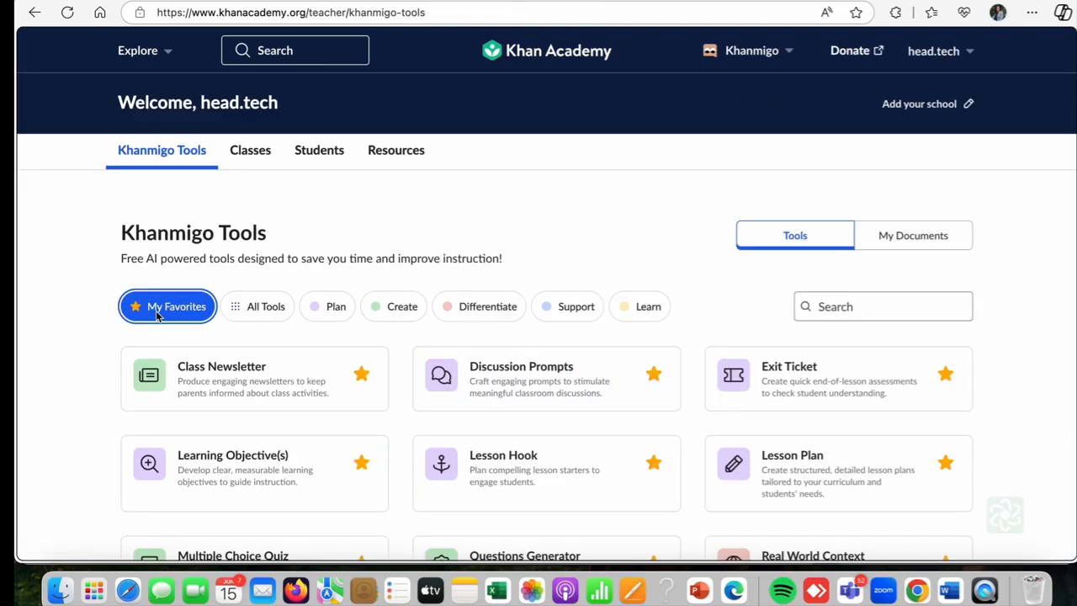
scroll(521, 433, "down", 2)
scroll(528, 431, "down", 2)
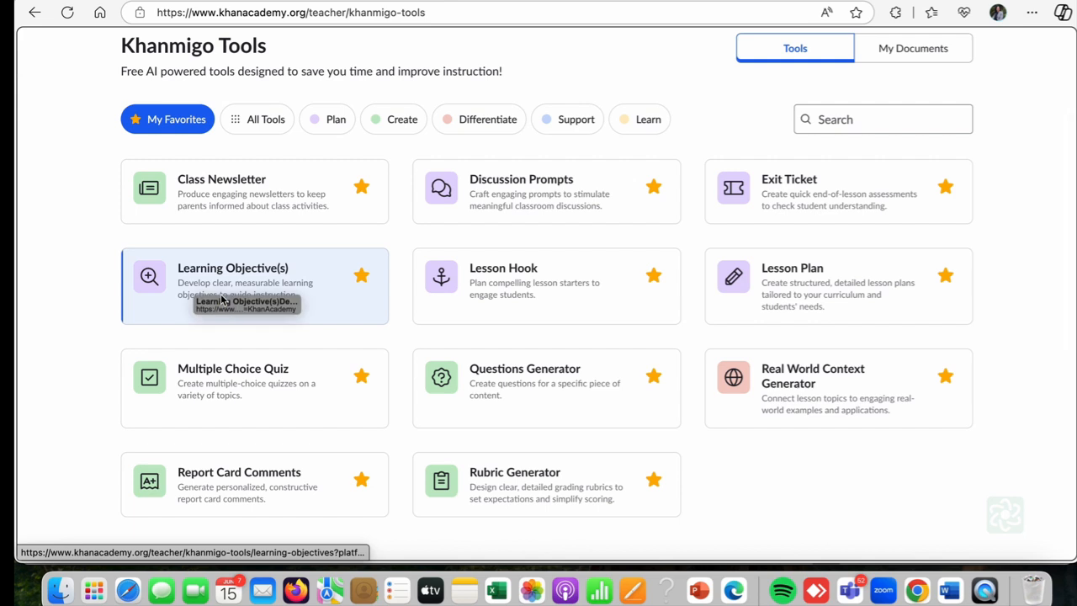
left_click(224, 293)
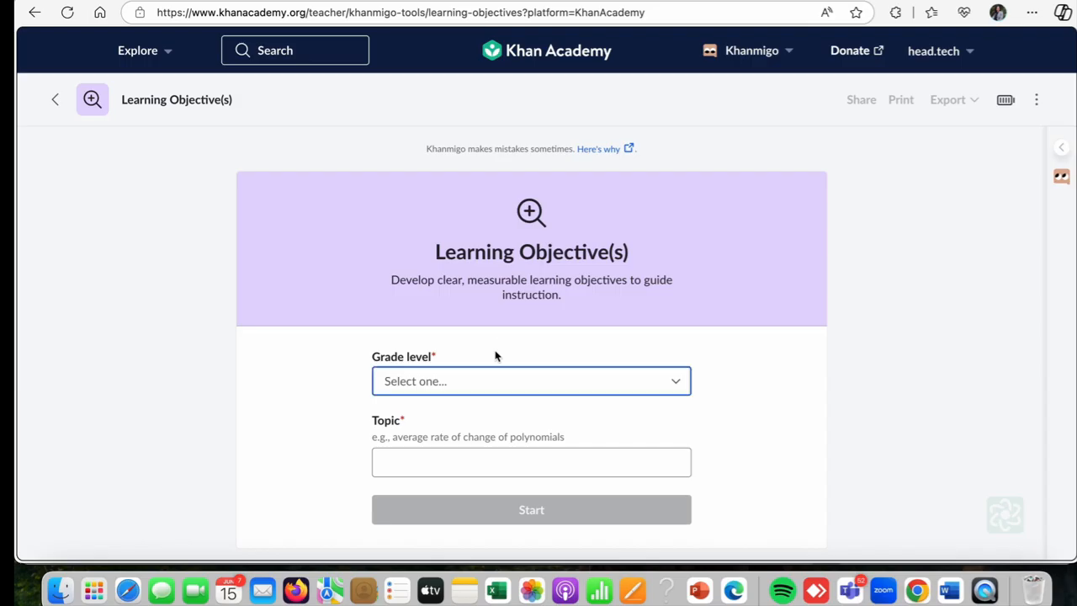
- Generate a learning objective for 9th grade on the topic "applying warm and cool color schemes in the artwork"
left_click(460, 391)
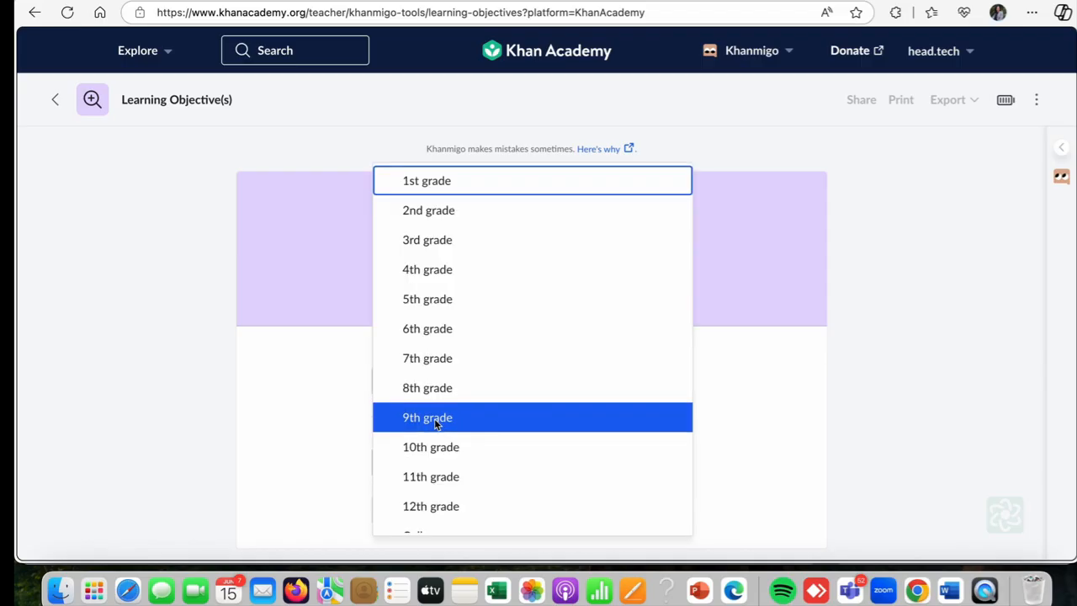
left_click(434, 418)
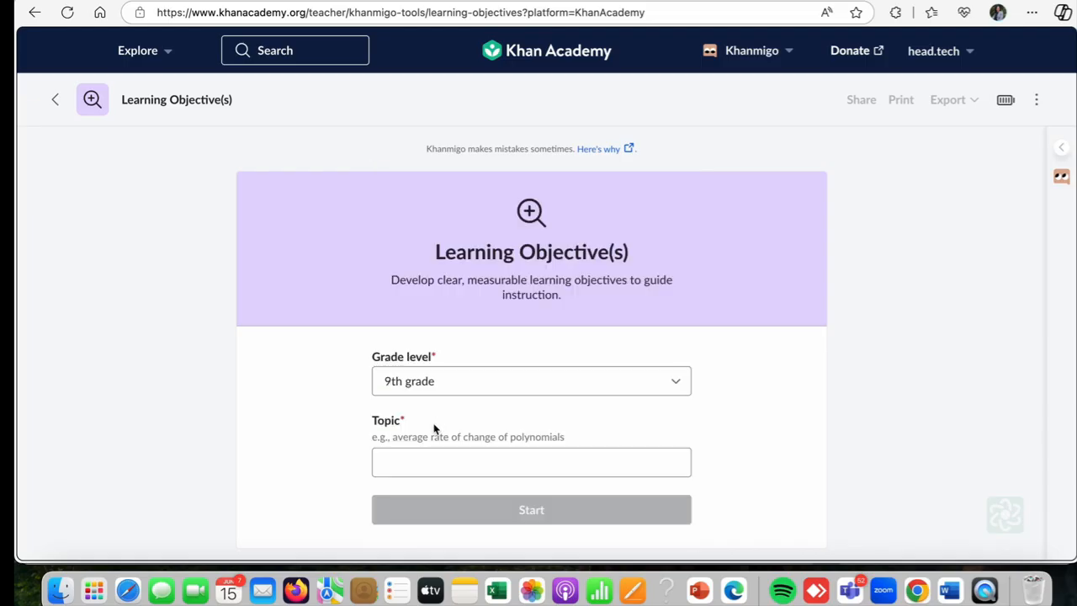
scroll(434, 421, "down", 1)
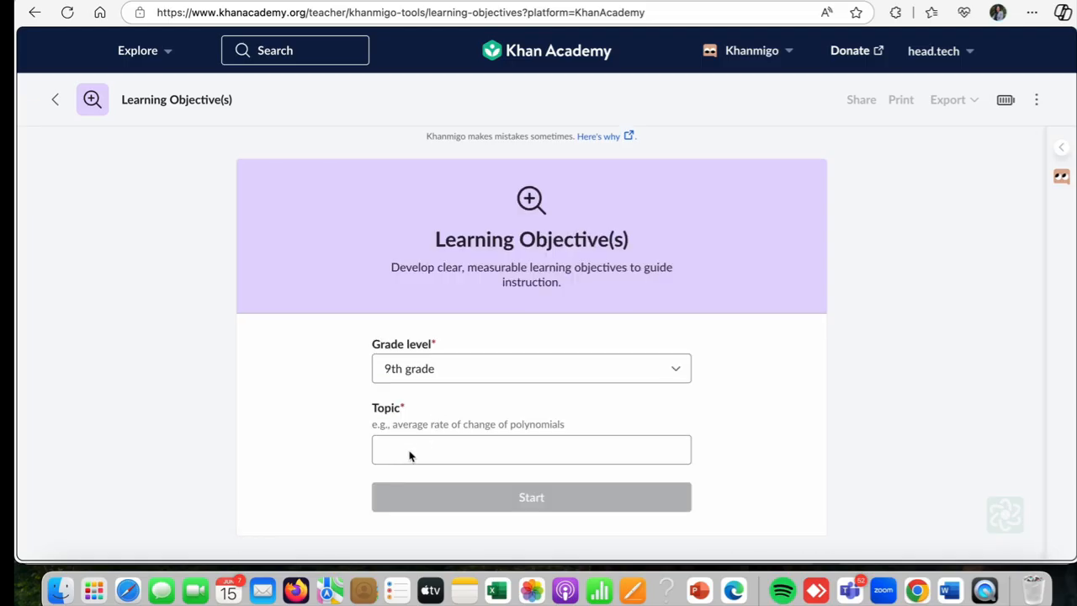
left_click(410, 455)
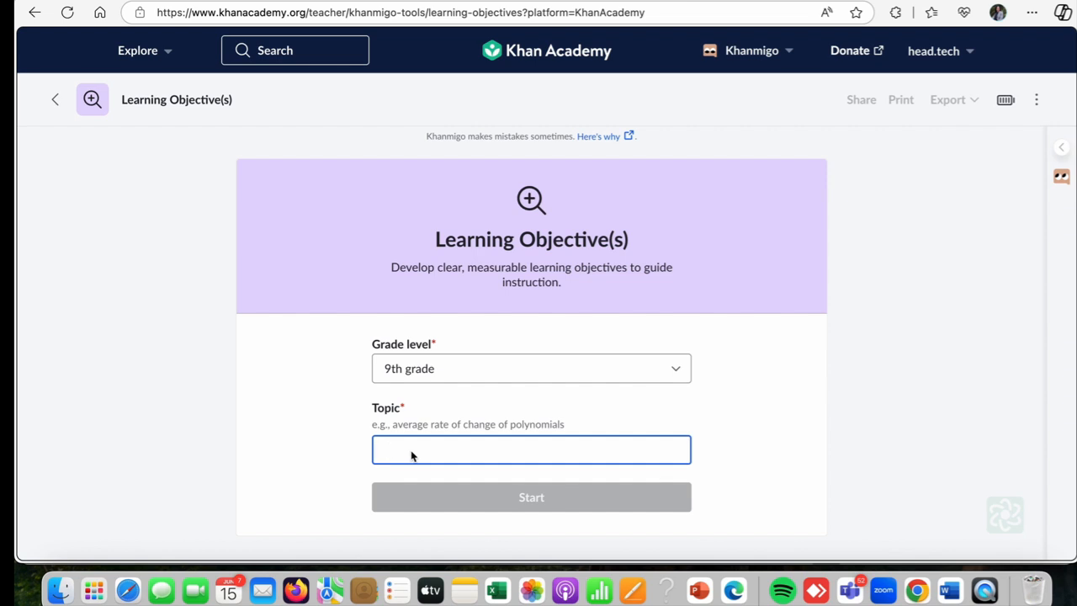
type("applying war")
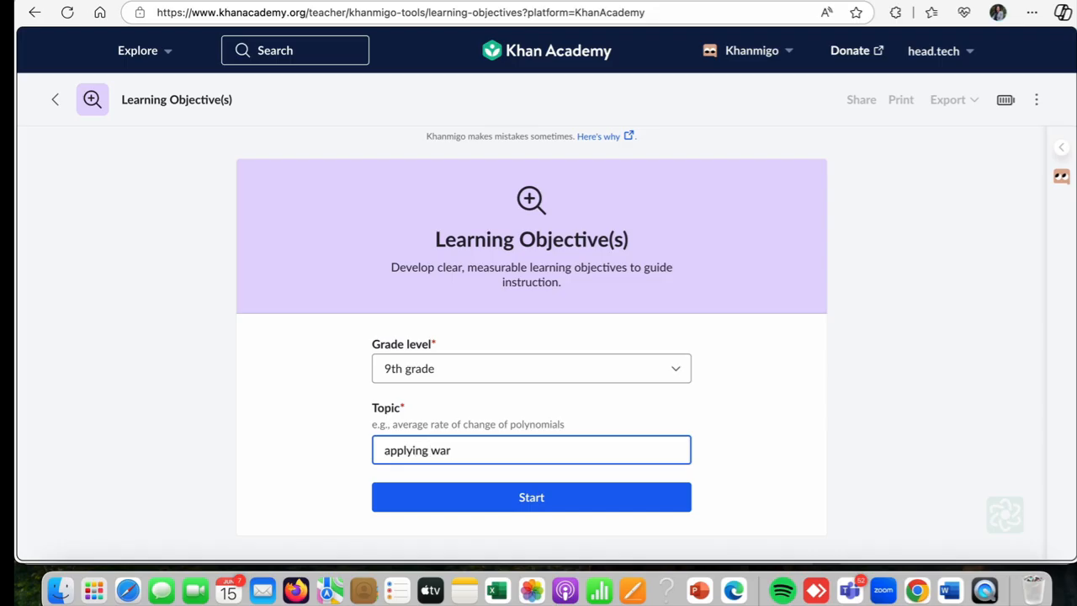
type("m and cool color sch")
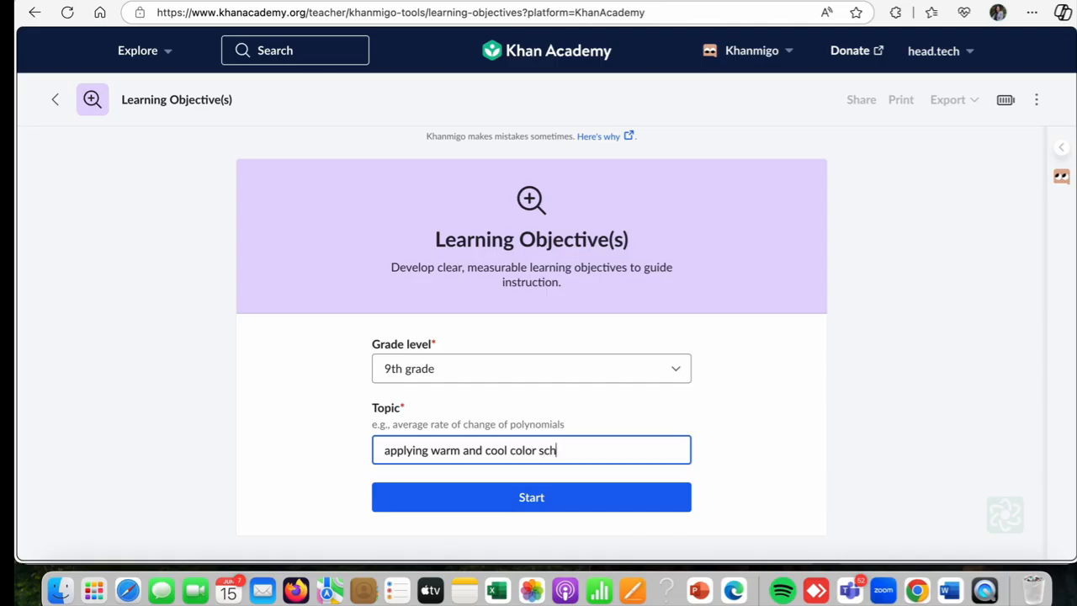
type("emes in the artwork")
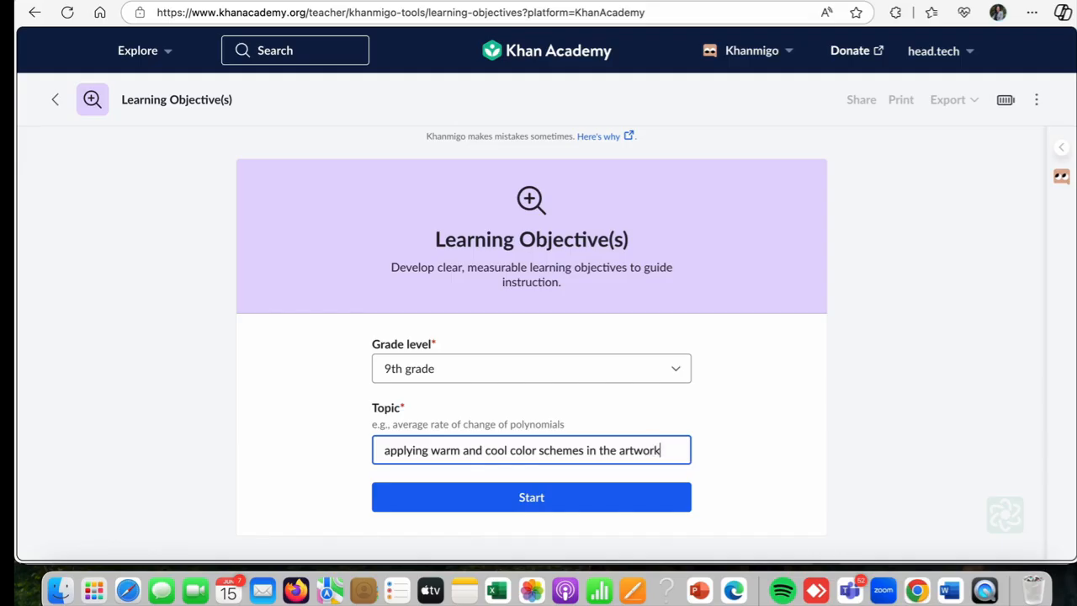
left_click(544, 496)
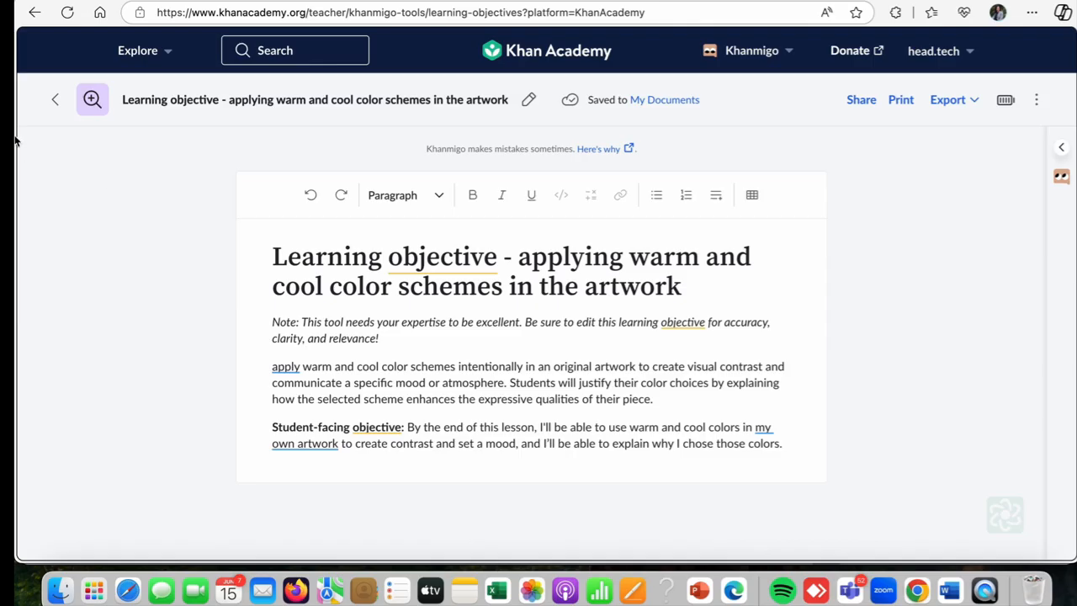
- Return to the Learning Objective(s) form, replace the topic with "causes of Revolt of 1857" and generate the objective
left_click(57, 101)
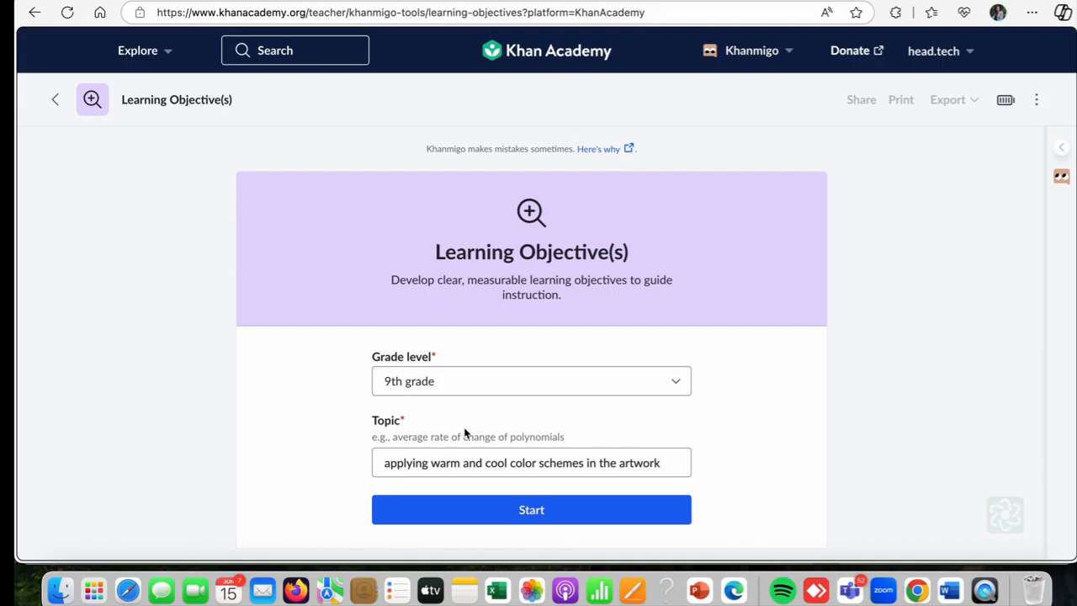
left_click(387, 463)
left_click_drag(385, 464, 661, 463)
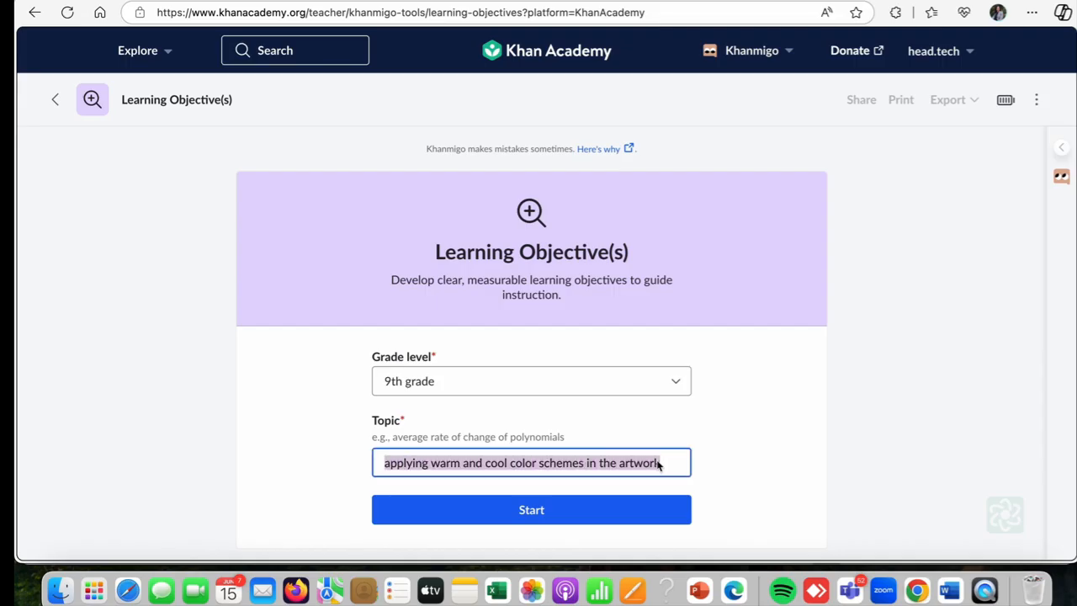
type("cause")
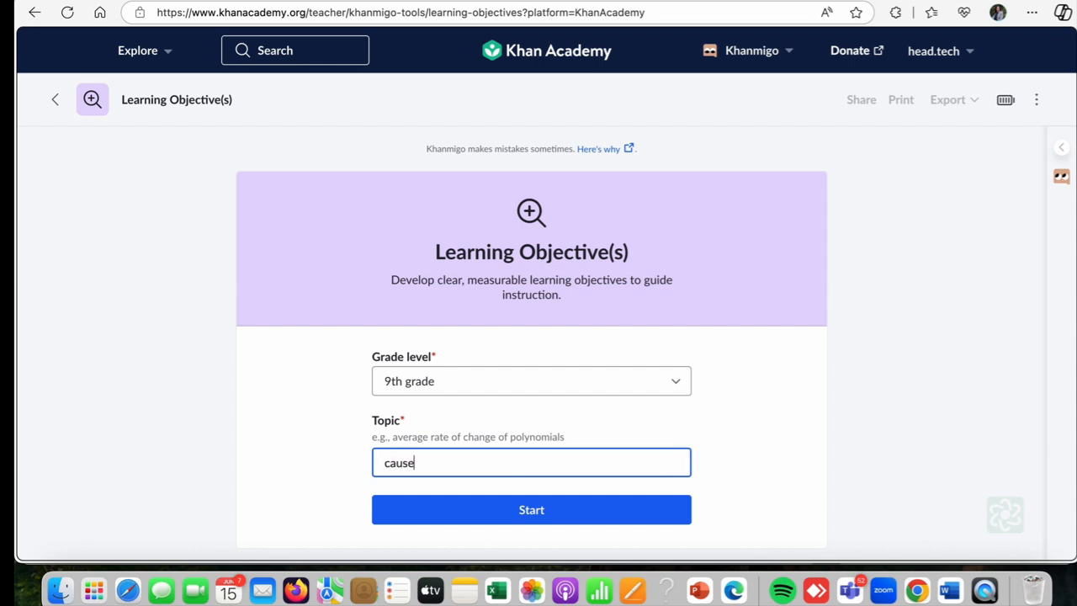
type("s of Revolt of 1857")
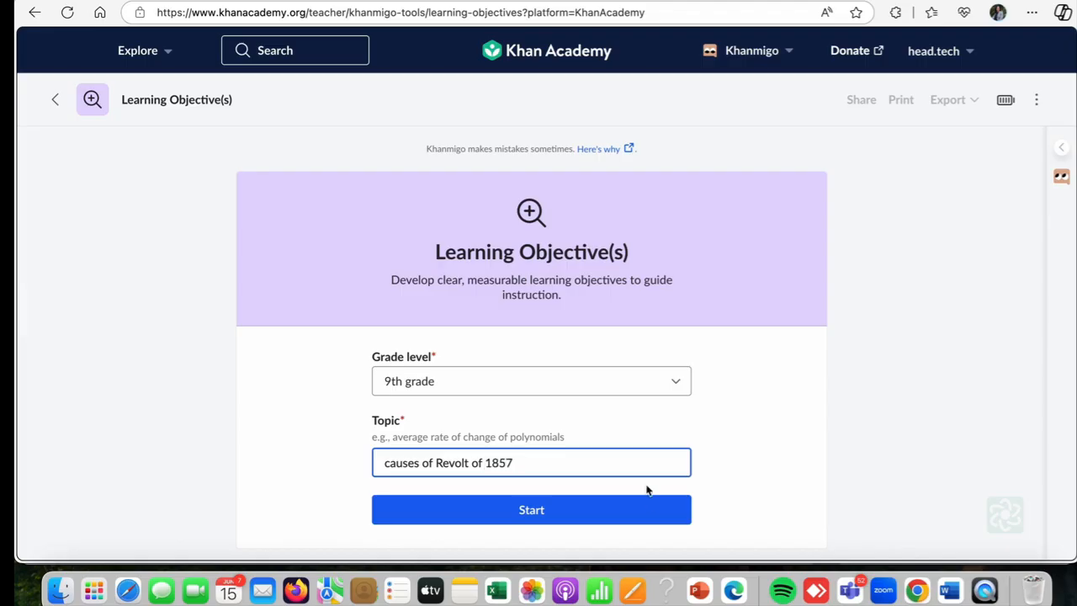
left_click(590, 518)
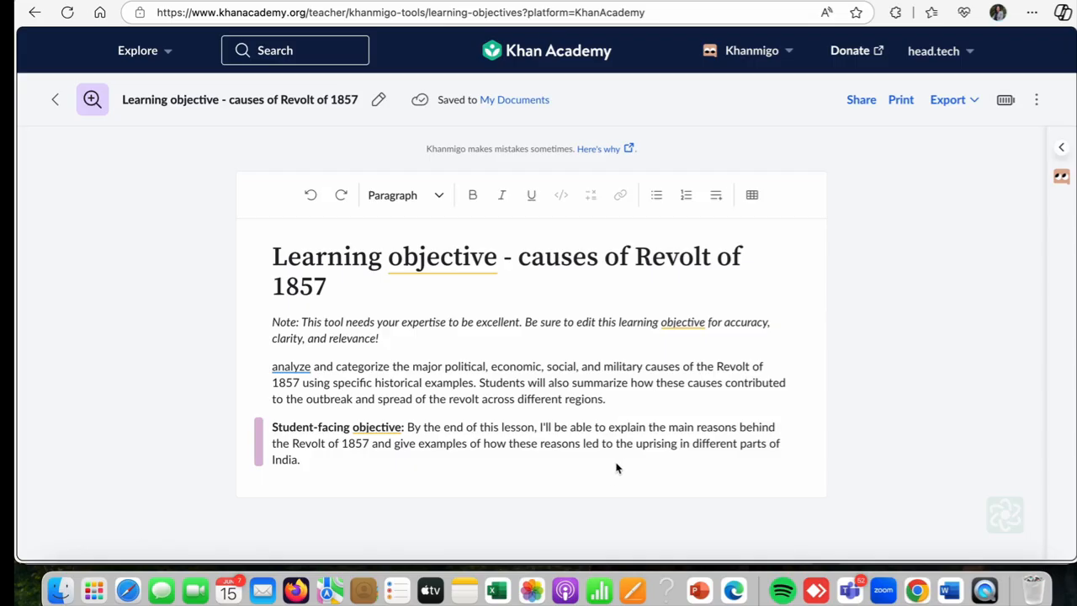
- Leave the Learning Objective(s) tool and open Lesson Hook from the favorite tools
left_click(57, 100)
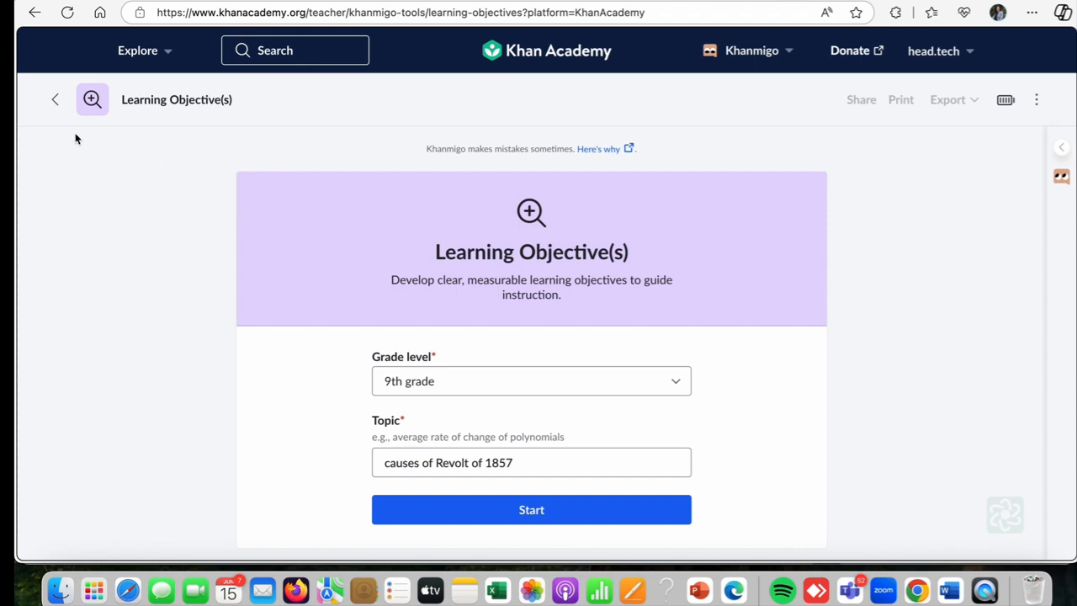
left_click(56, 102)
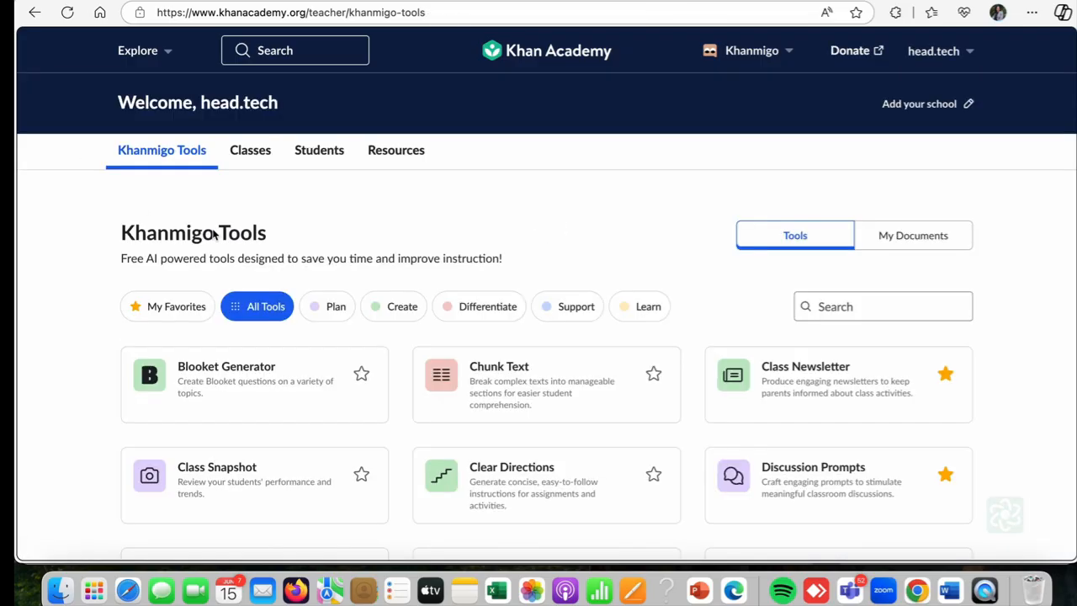
left_click(204, 316)
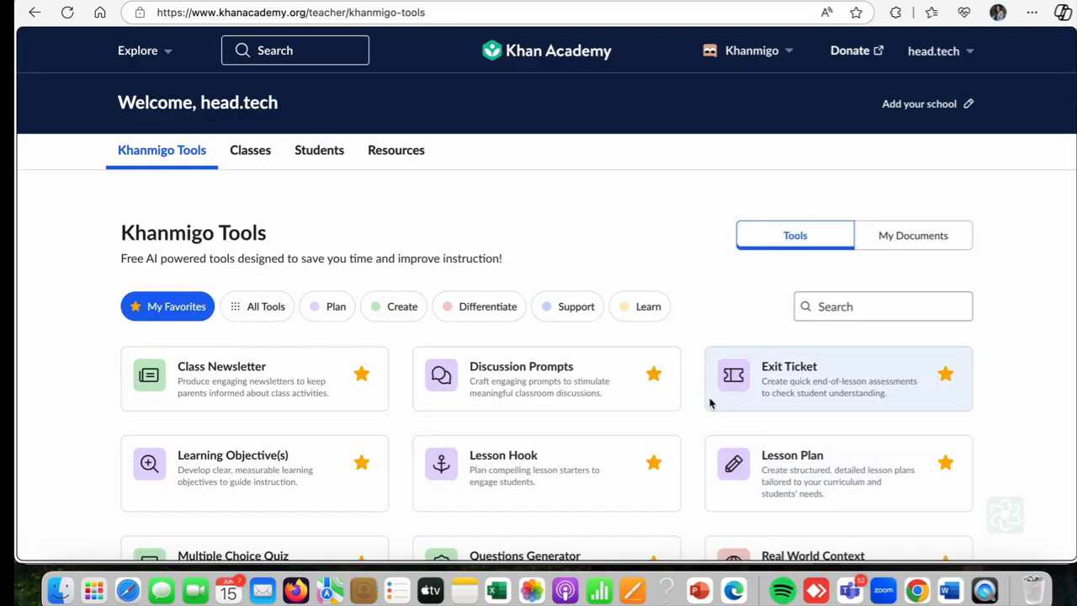
scroll(592, 333, "down", 3)
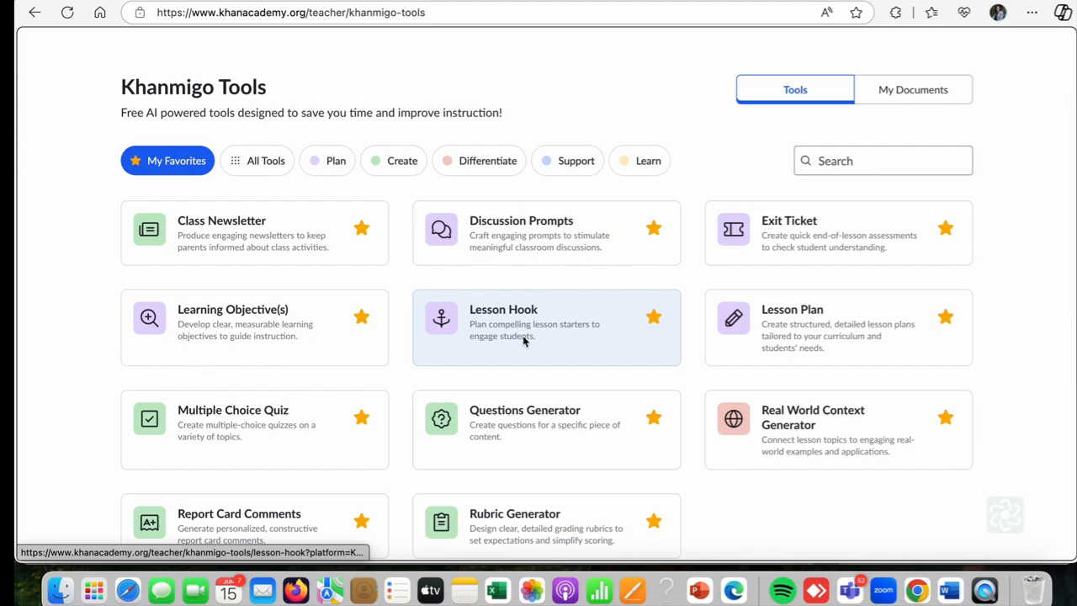
left_click(524, 341)
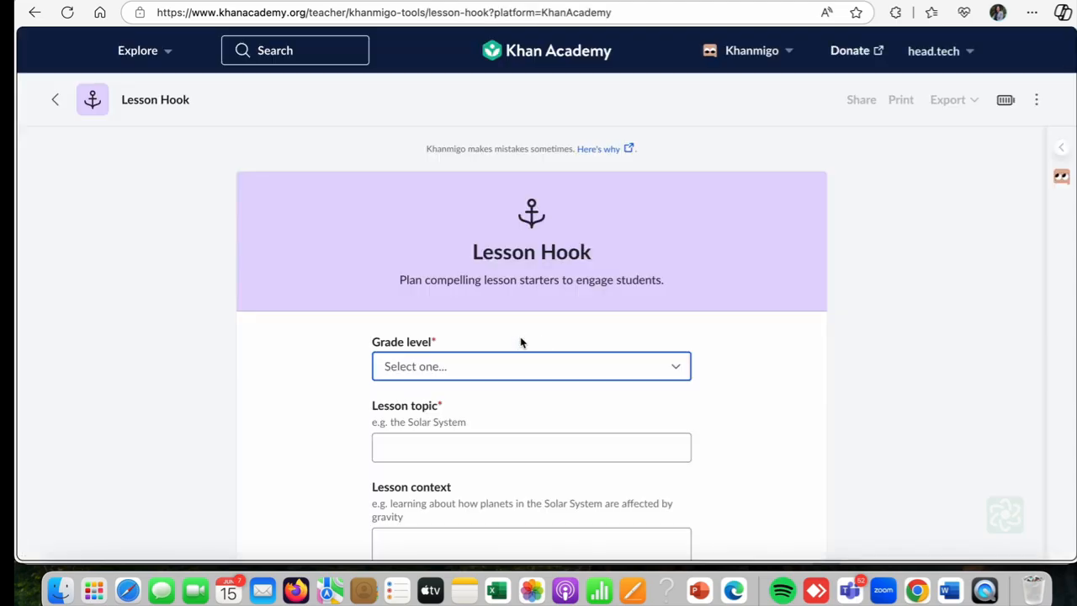
- Set the lesson hook's grade level to 8th grade and its lesson topic to "to interpret beat and its emotion"
left_click(493, 367)
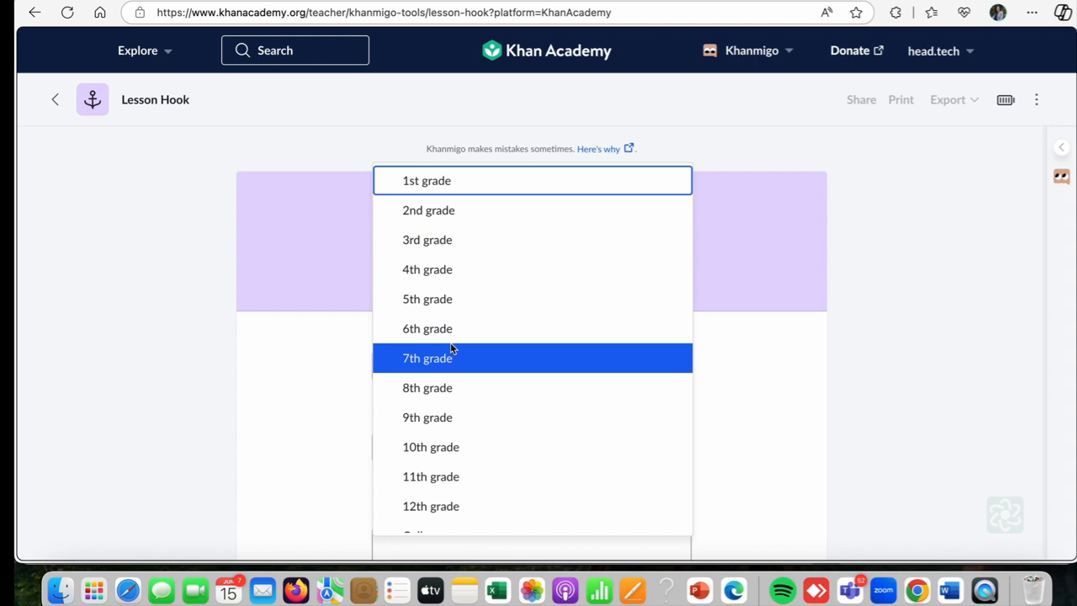
left_click(427, 396)
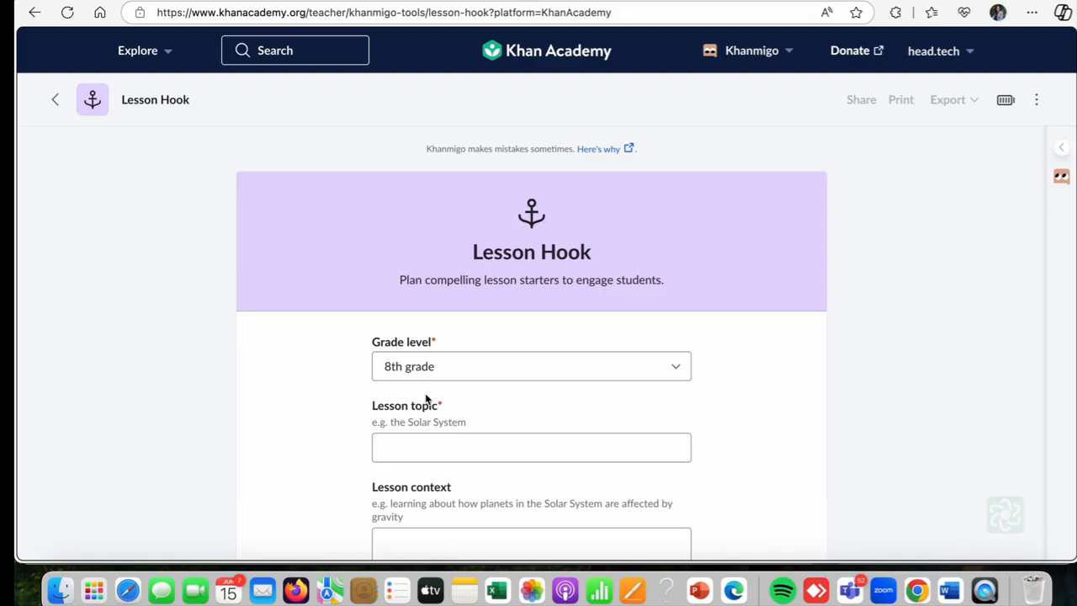
left_click(420, 448)
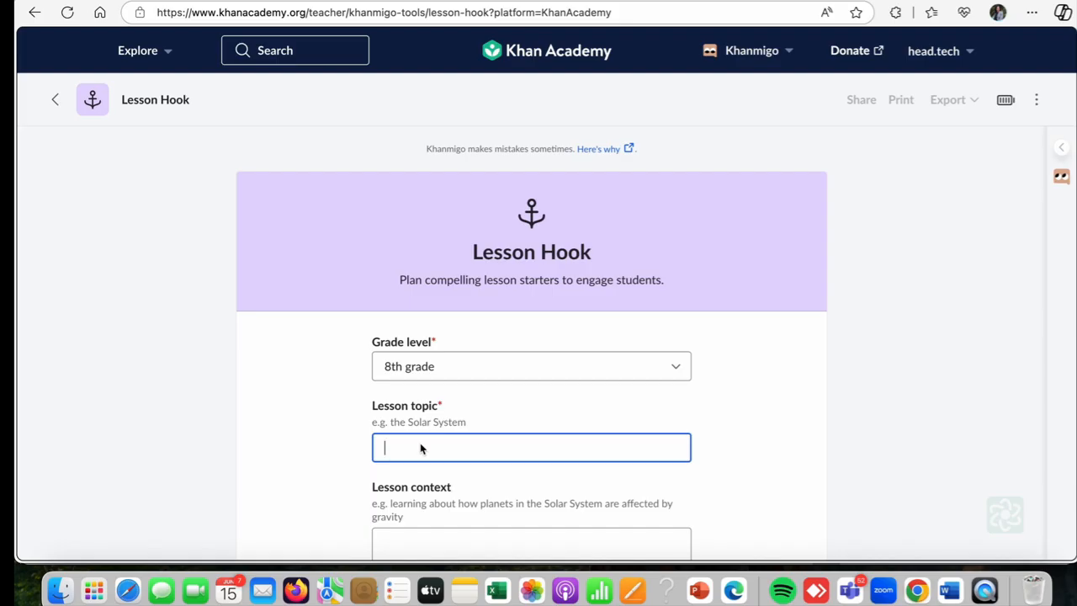
type("to interpret beat and its emotion")
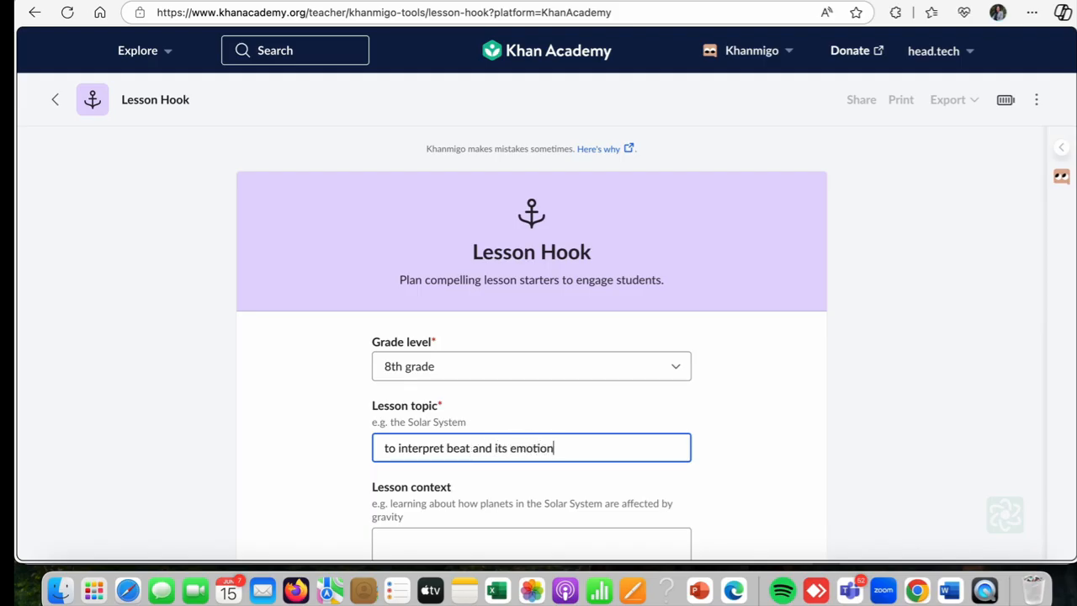
scroll(365, 413, "down", 1)
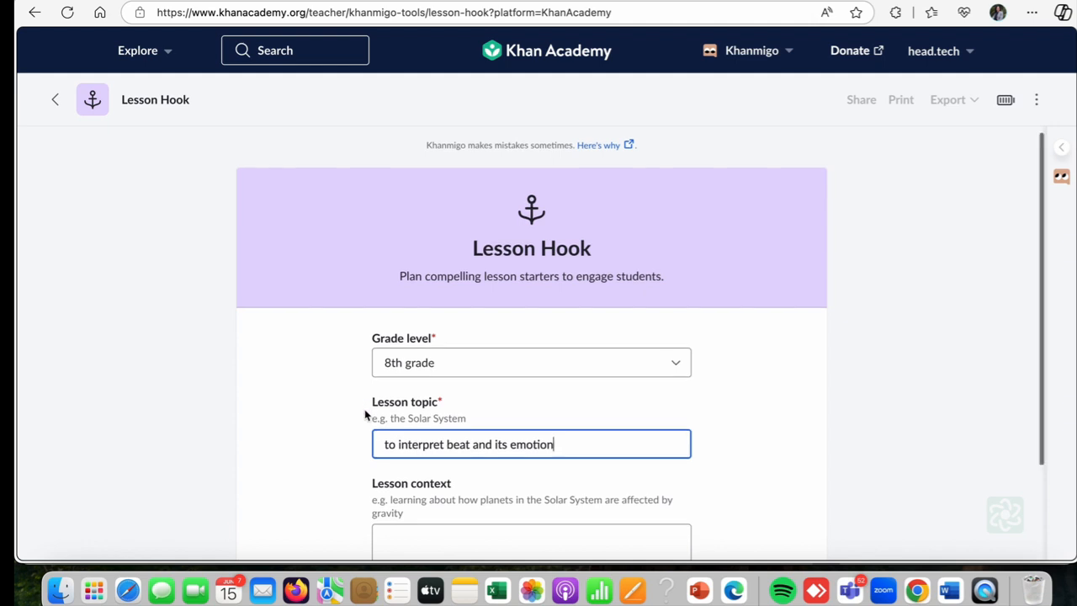
scroll(442, 505, "down", 2)
- Copy the Music Example hook "Play a mysterious beat and ask students to interpret its emotion or rhythm." from the Word script
left_click(431, 478)
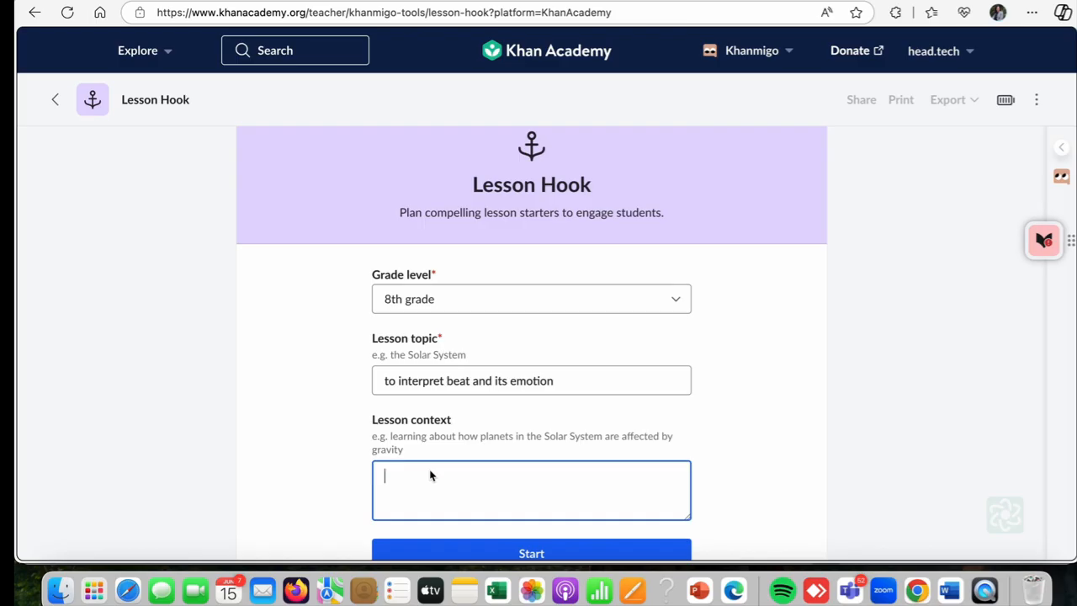
left_click(949, 592)
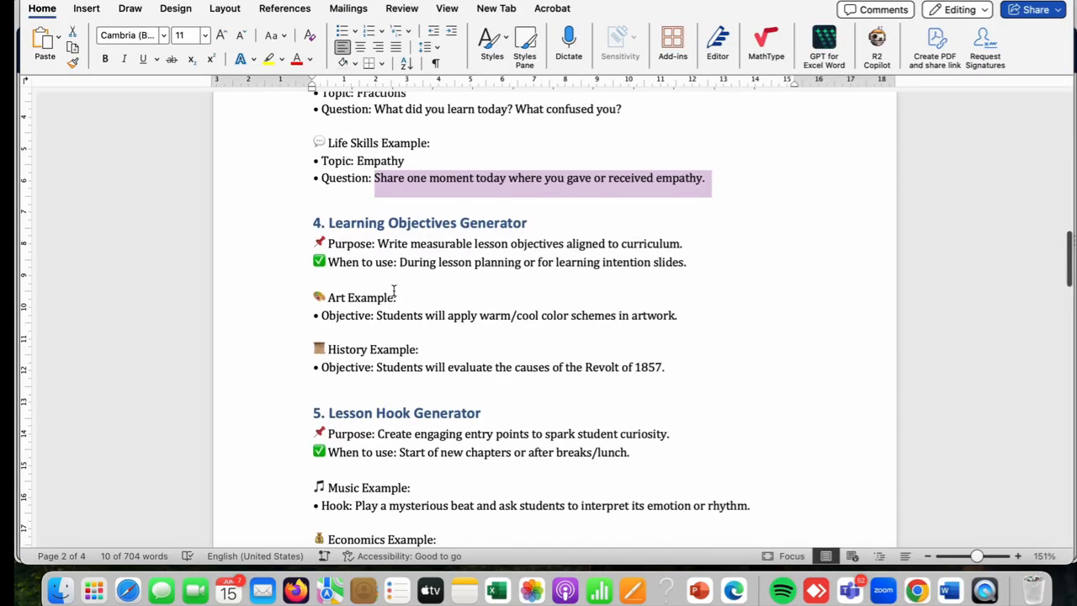
scroll(392, 294, "down", 8)
scroll(410, 192, "down", 1)
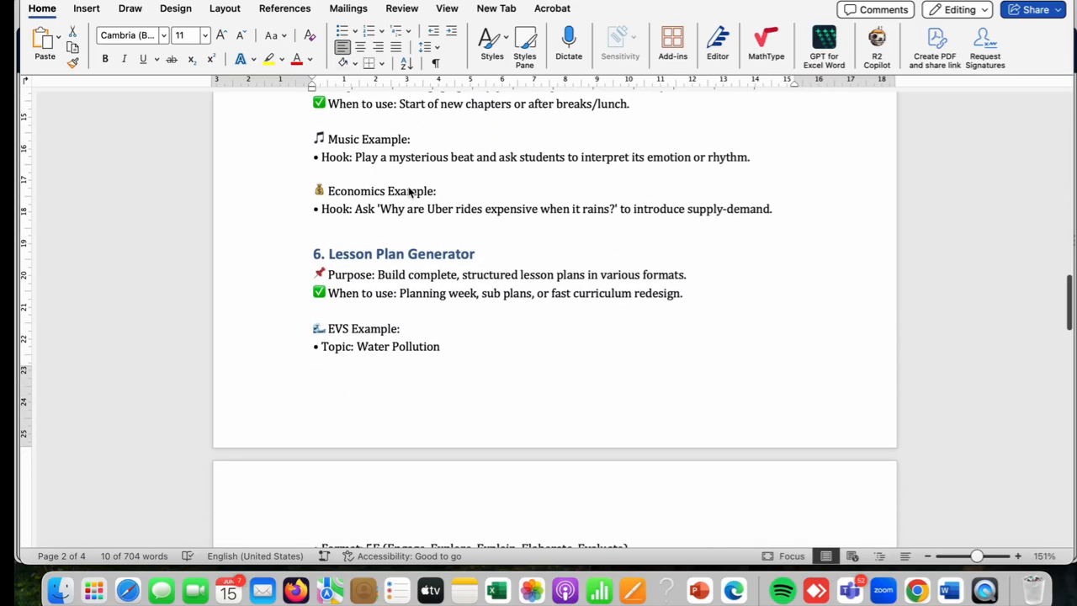
left_click_drag(357, 158, 630, 175)
key("super+c")
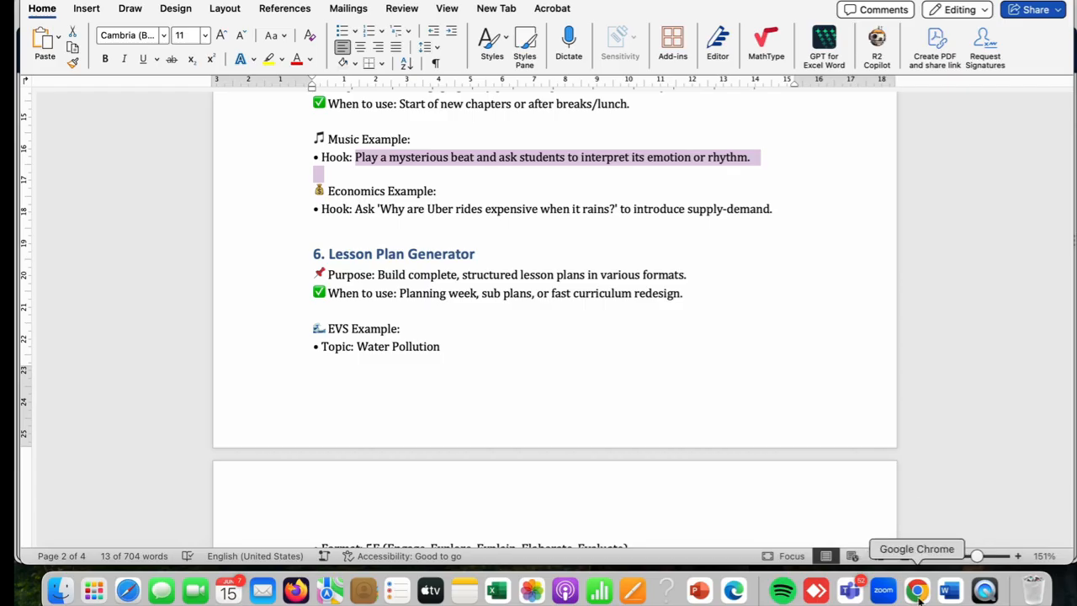
- Fill the lesson context in Edge with the copied Music Example hook, generate the lesson hooks and review the activities
left_click(733, 589)
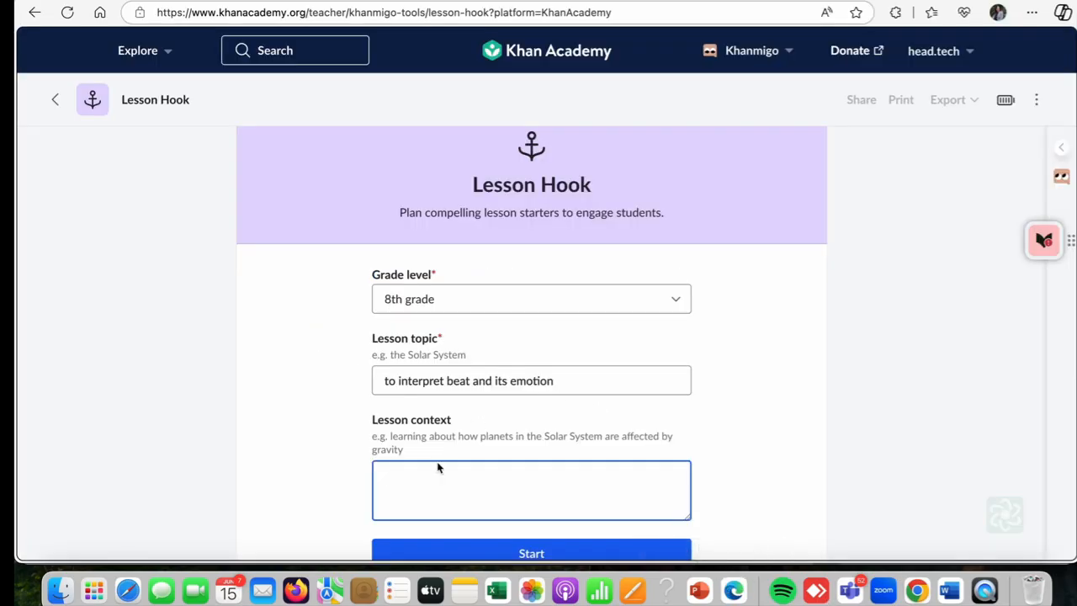
key("super+v")
left_click(526, 551)
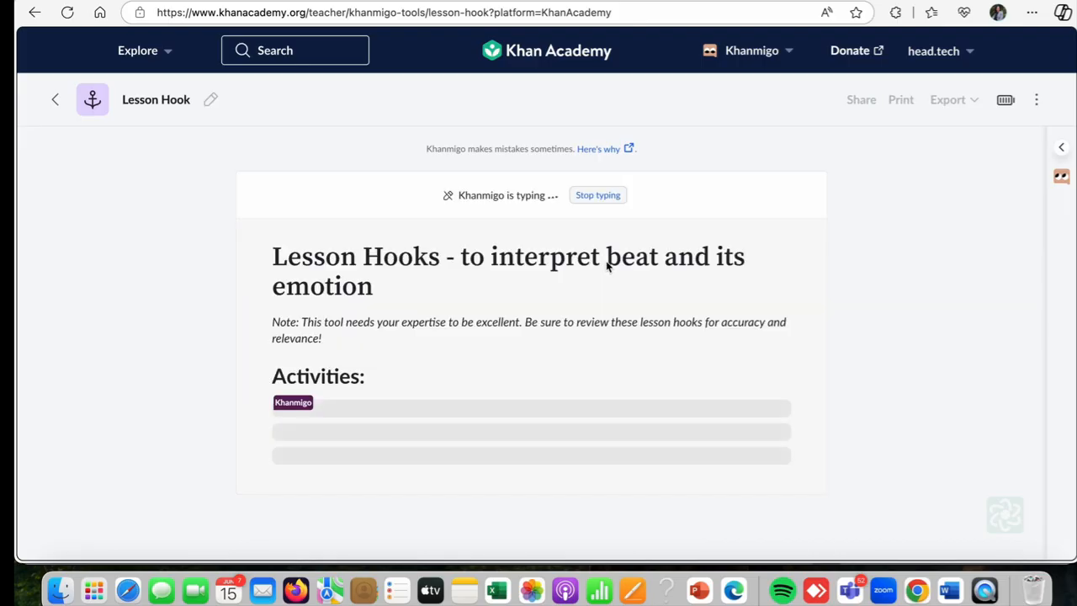
scroll(530, 258, "down", 2)
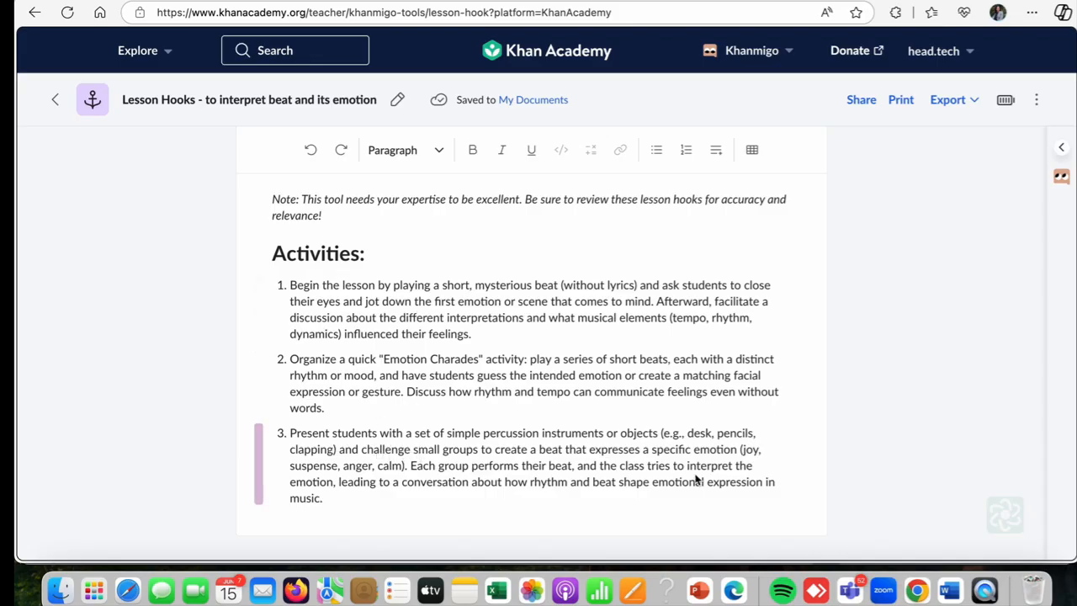
- Return to the Lesson Hook form and set the grade level to 11th grade and the lesson topic to "Supply-demand"
scroll(528, 430, "up", 3)
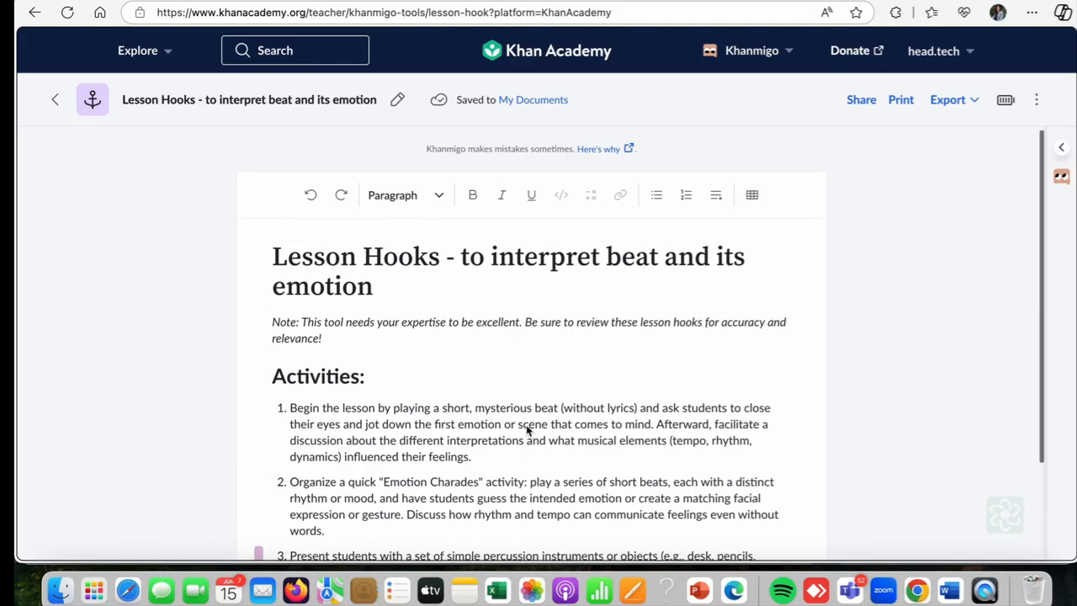
left_click(58, 105)
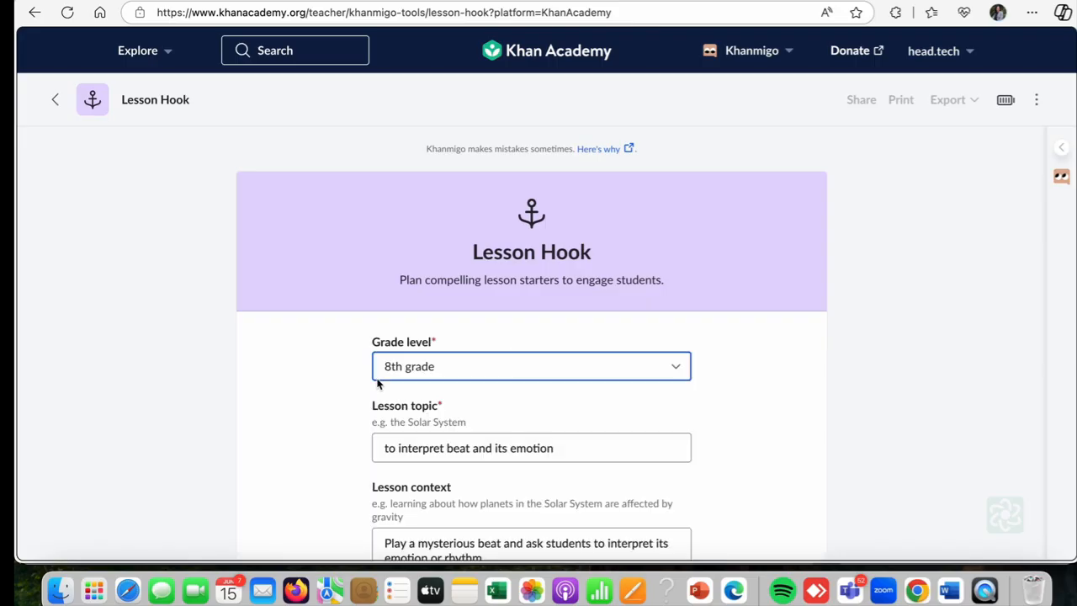
left_click(425, 375)
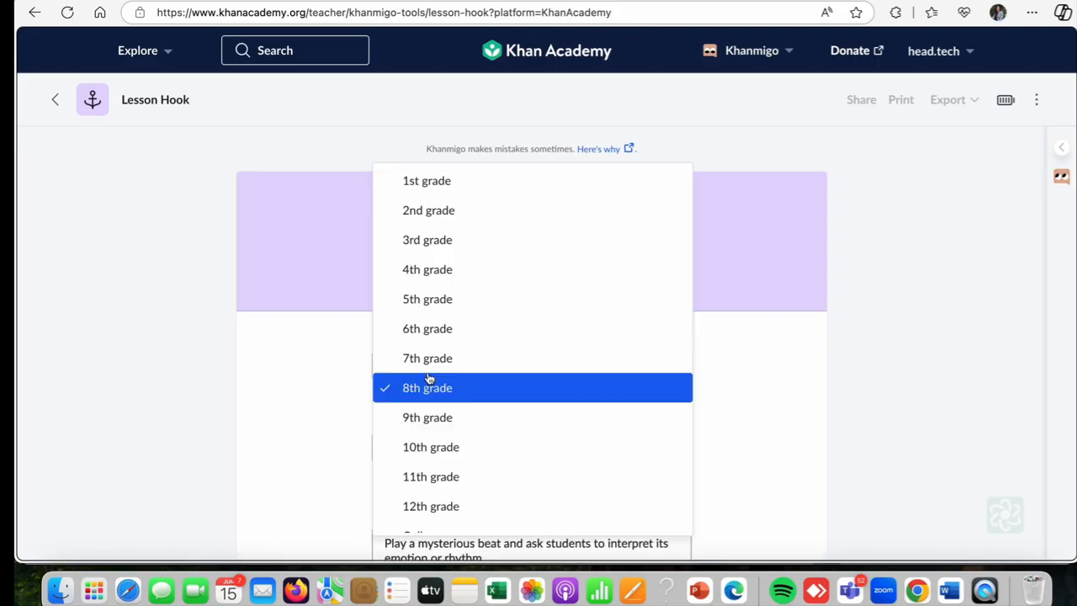
left_click(431, 477)
scroll(433, 437, "down", 4)
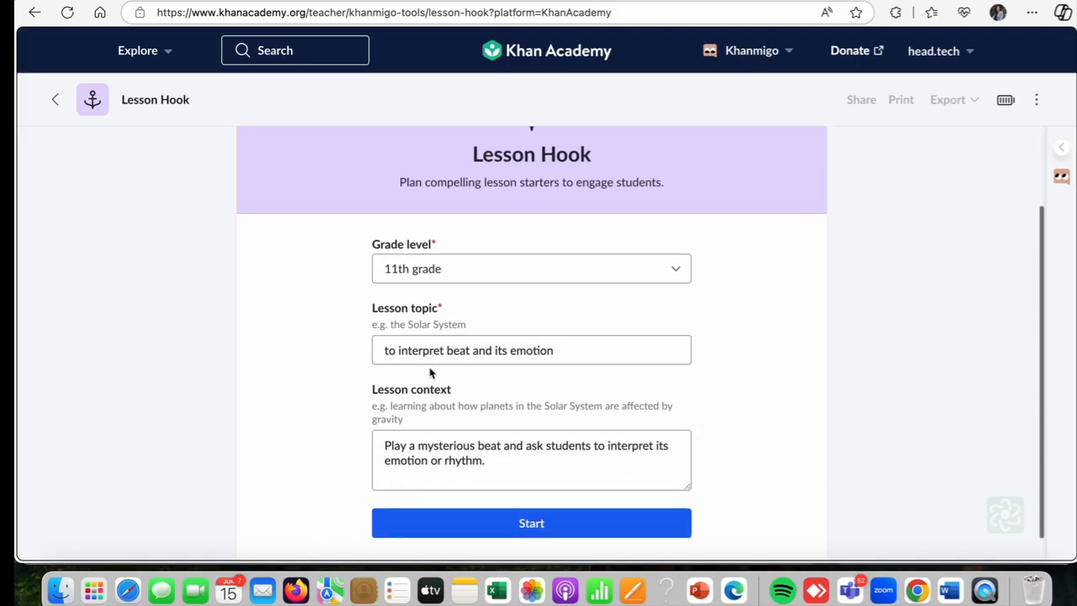
left_click_drag(565, 350, 410, 336)
type("S")
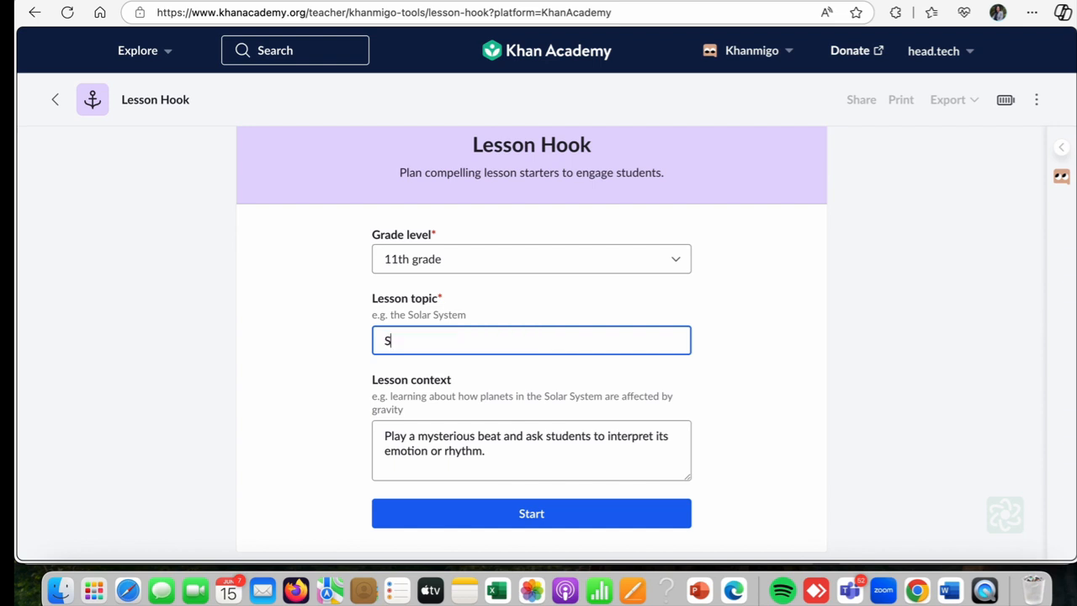
type("upply-demand")
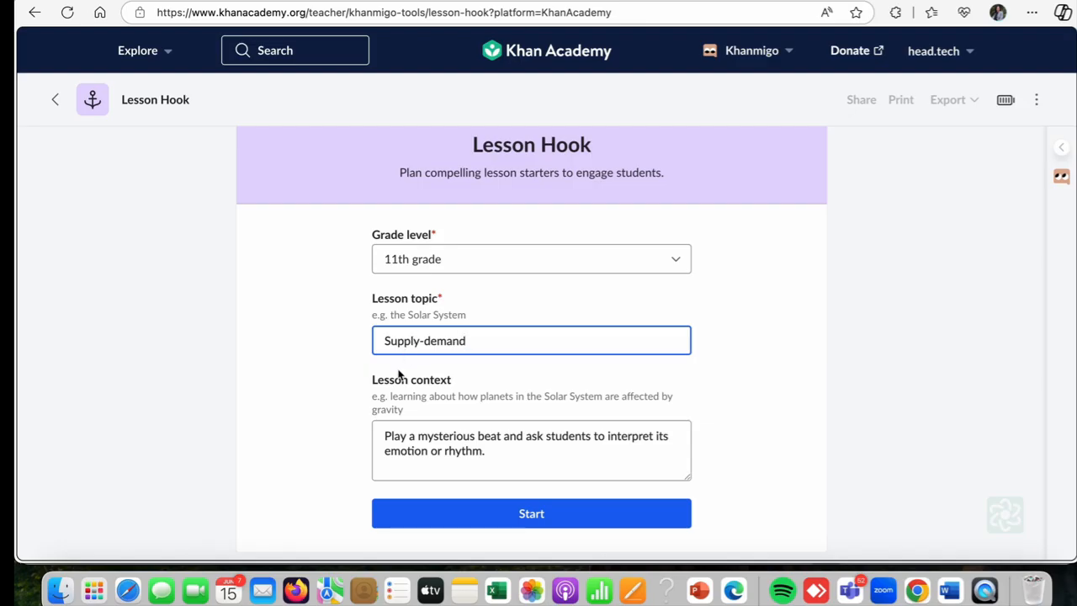
- Replace the lesson context with "why uber rides are expensive when it rains?", generate the lesson hooks and review the activities
left_click(390, 439)
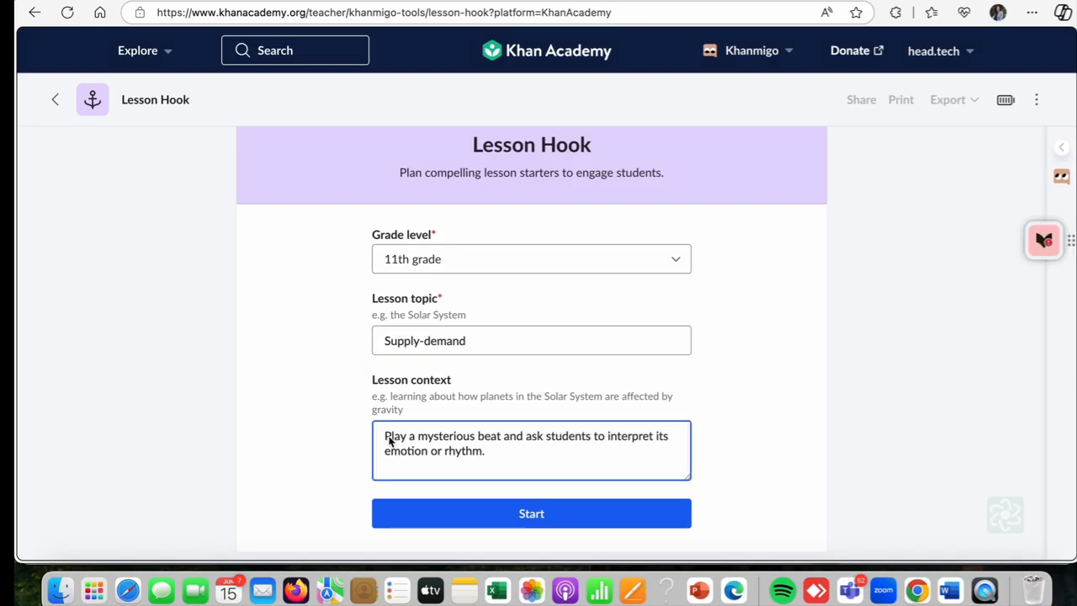
left_click_drag(388, 440, 481, 451)
key("BackSpace")
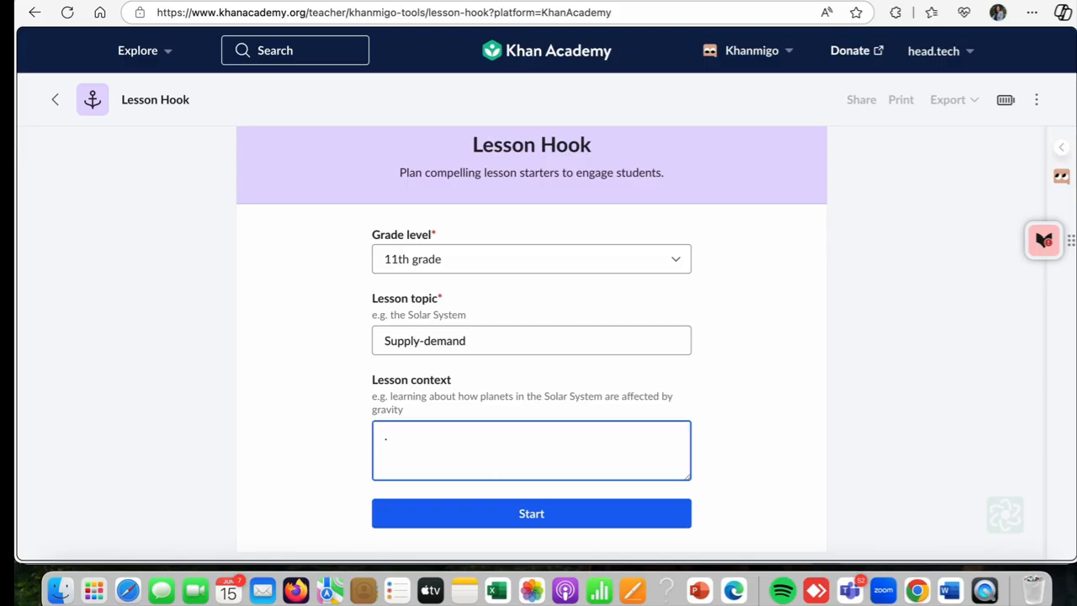
type("why uber rides a")
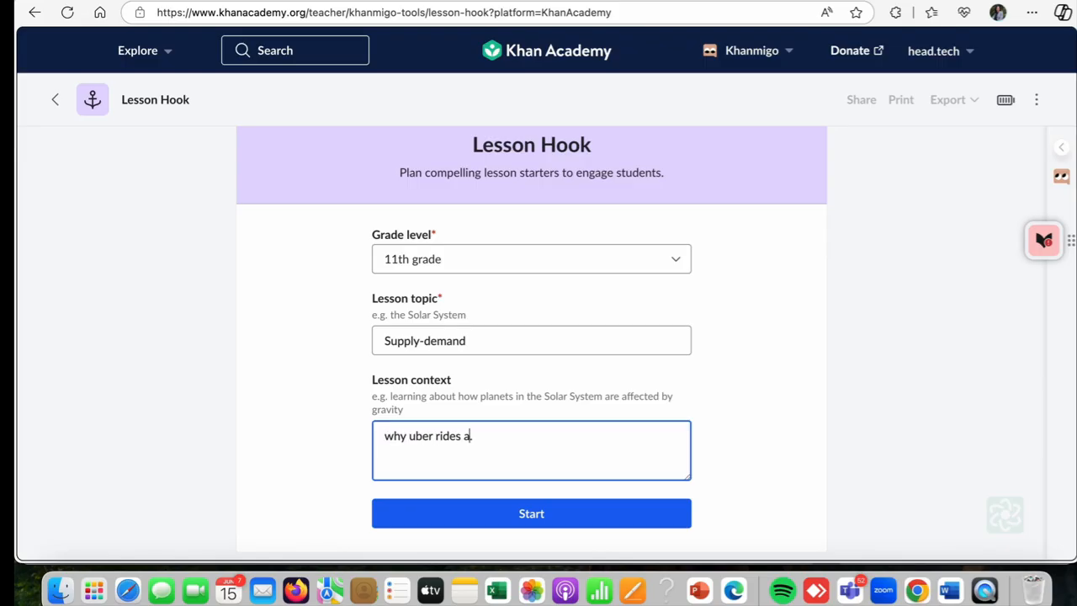
key("BackSpace")
type("are expensive ")
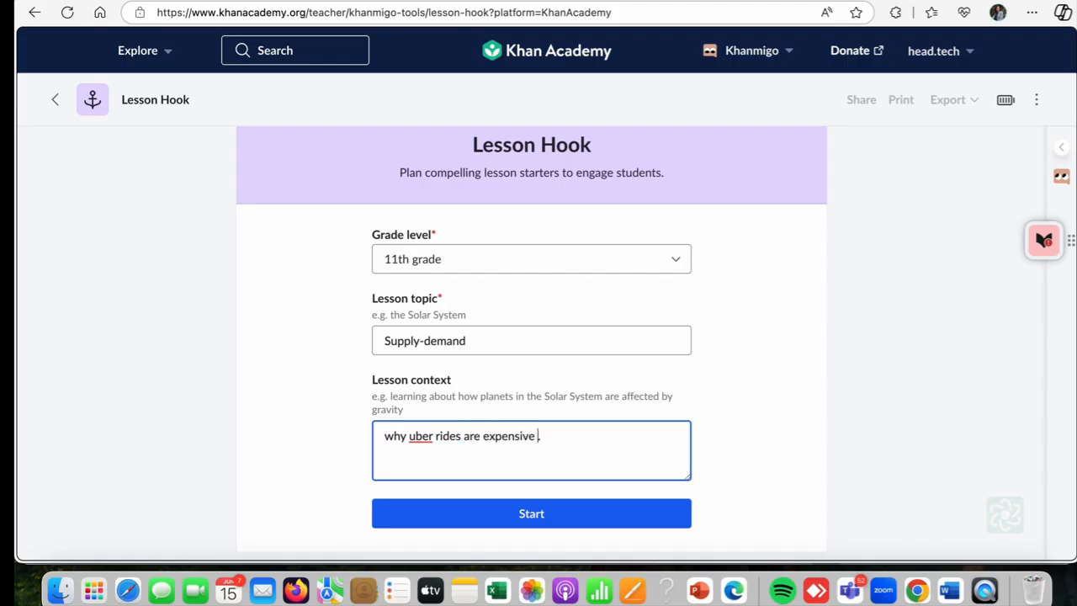
type("when it rains?.")
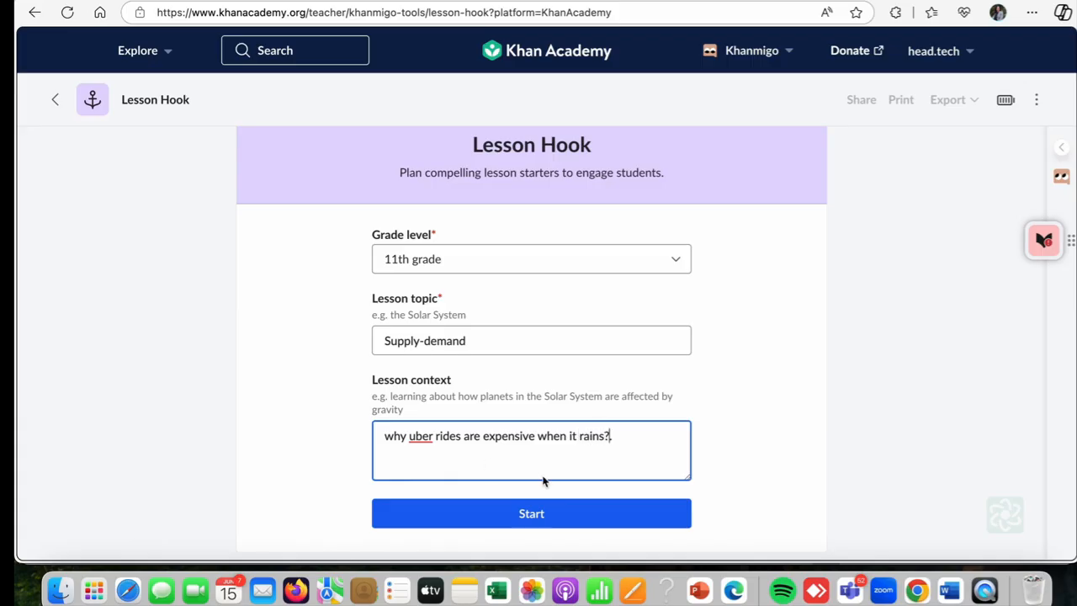
left_click(540, 507)
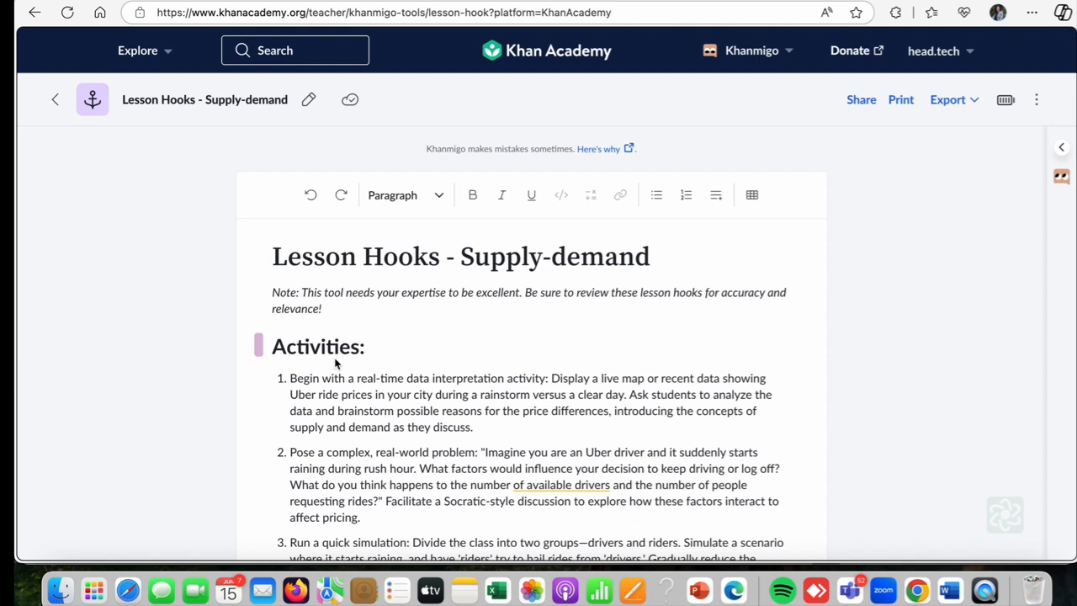
scroll(376, 412, "down", 2)
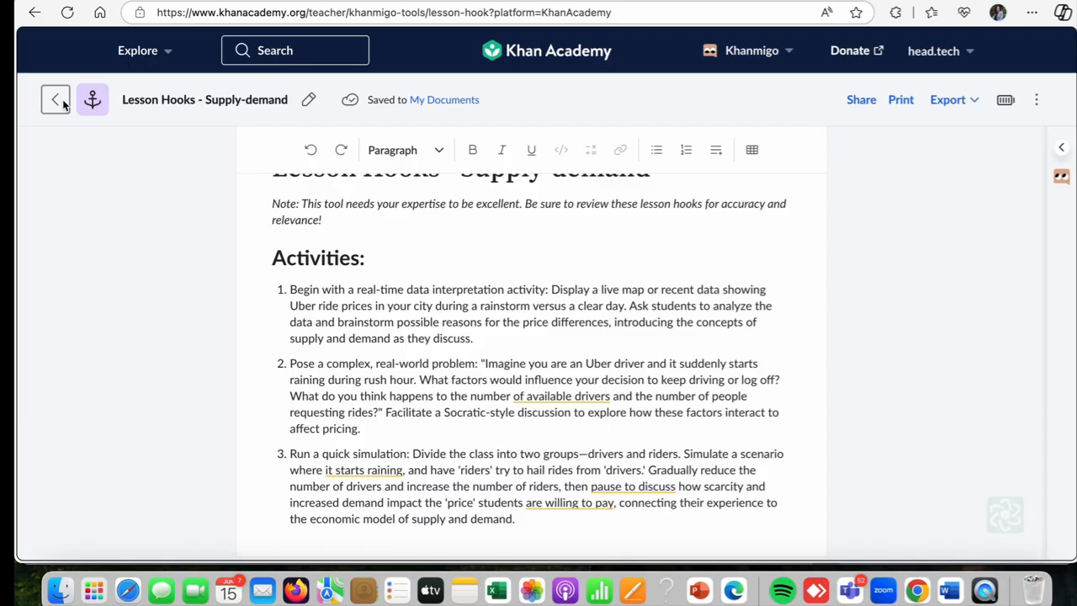
- Leave the Lesson Hook tool and open Lesson Plan from the favorite Khanmigo tools
left_click(765, 60)
left_click(752, 90)
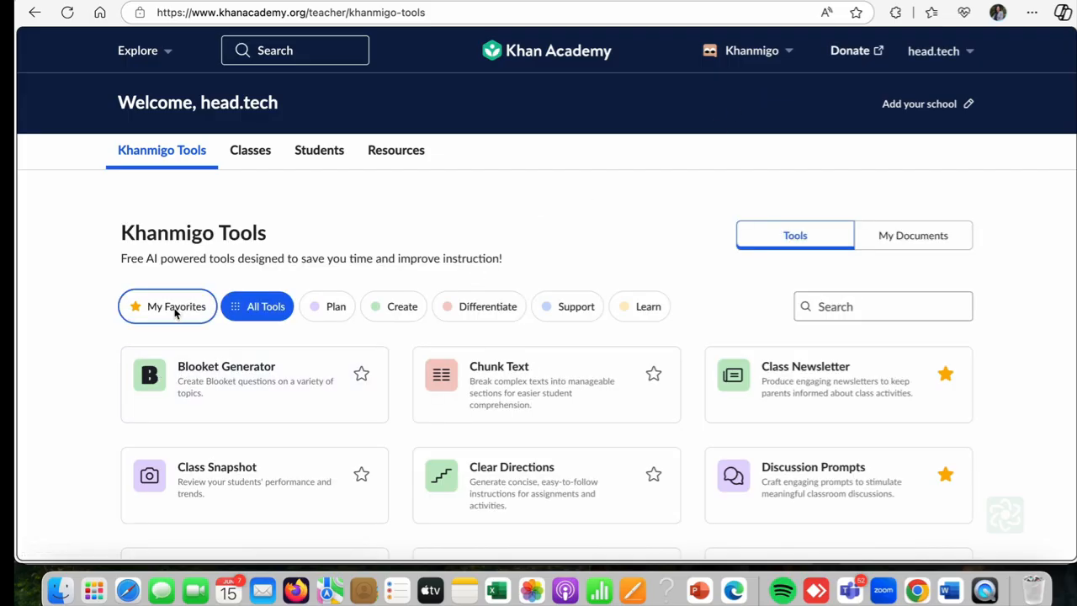
left_click(183, 313)
scroll(275, 385, "down", 5)
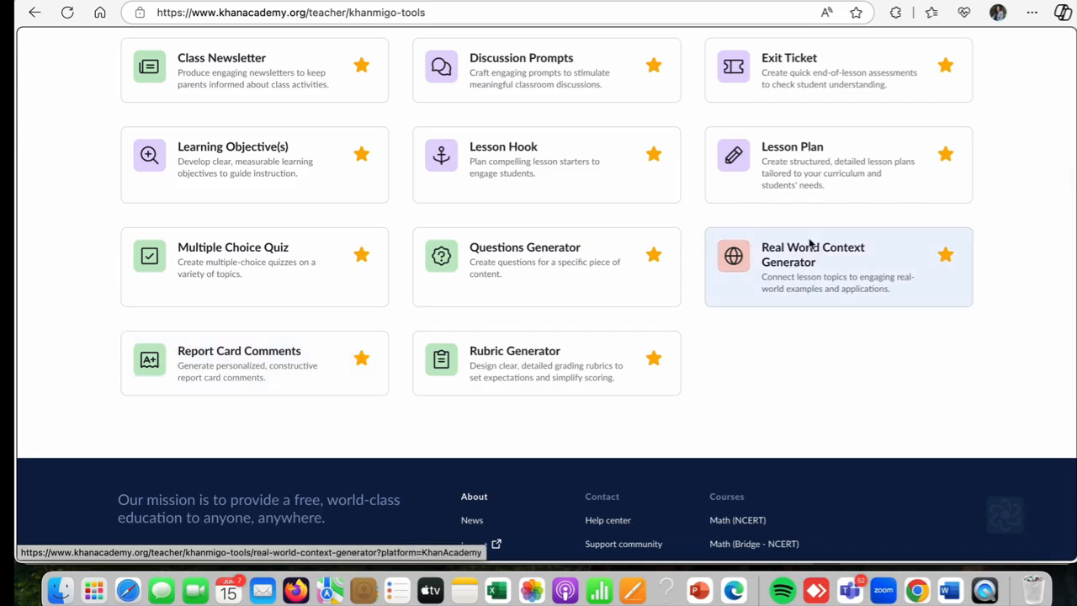
left_click(801, 156)
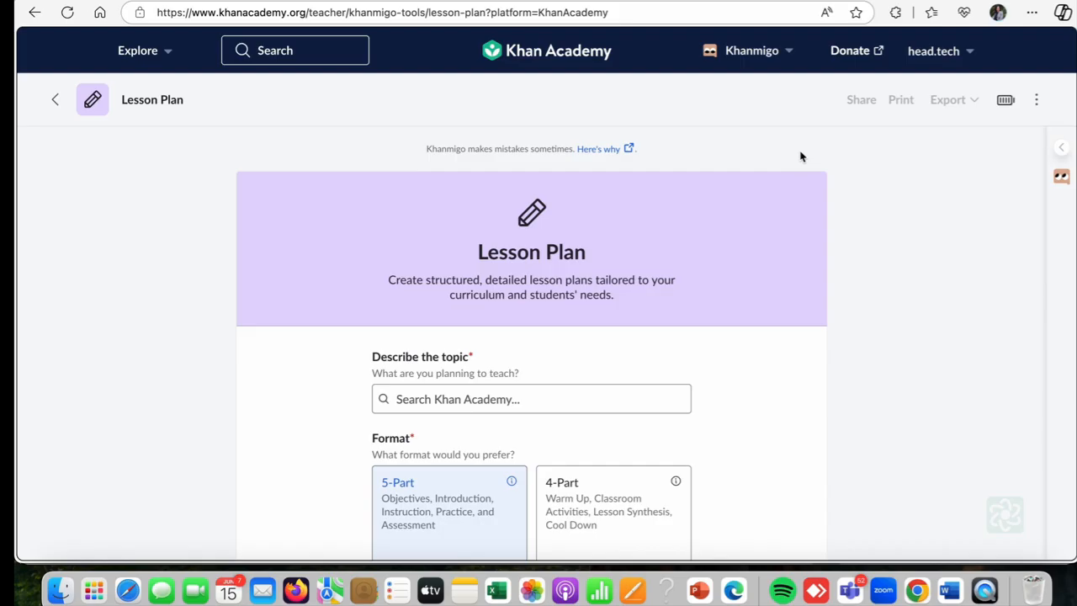
left_click(444, 402)
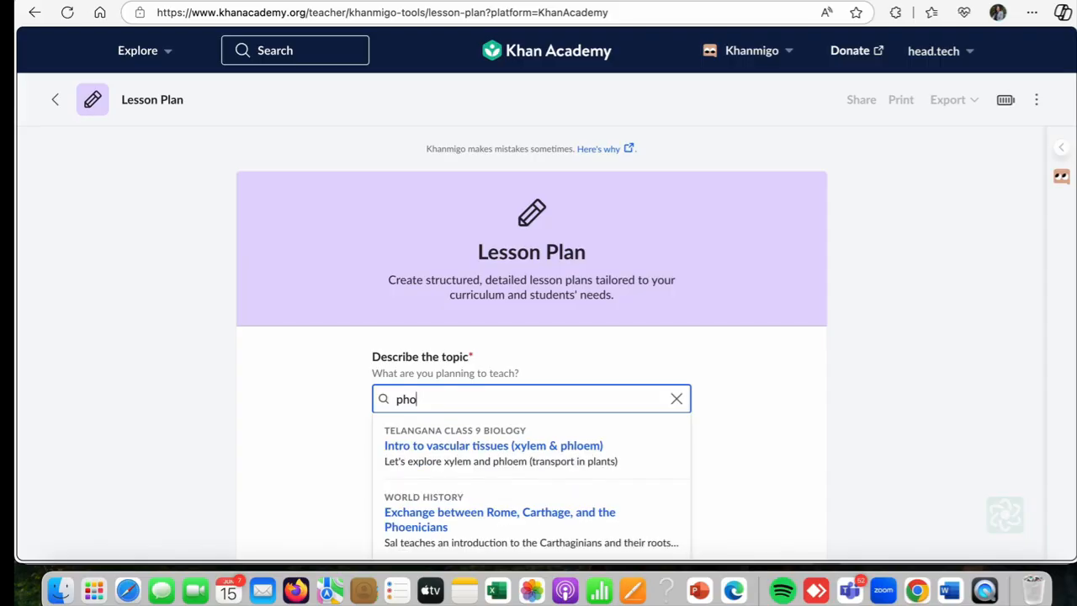
type("tosyn")
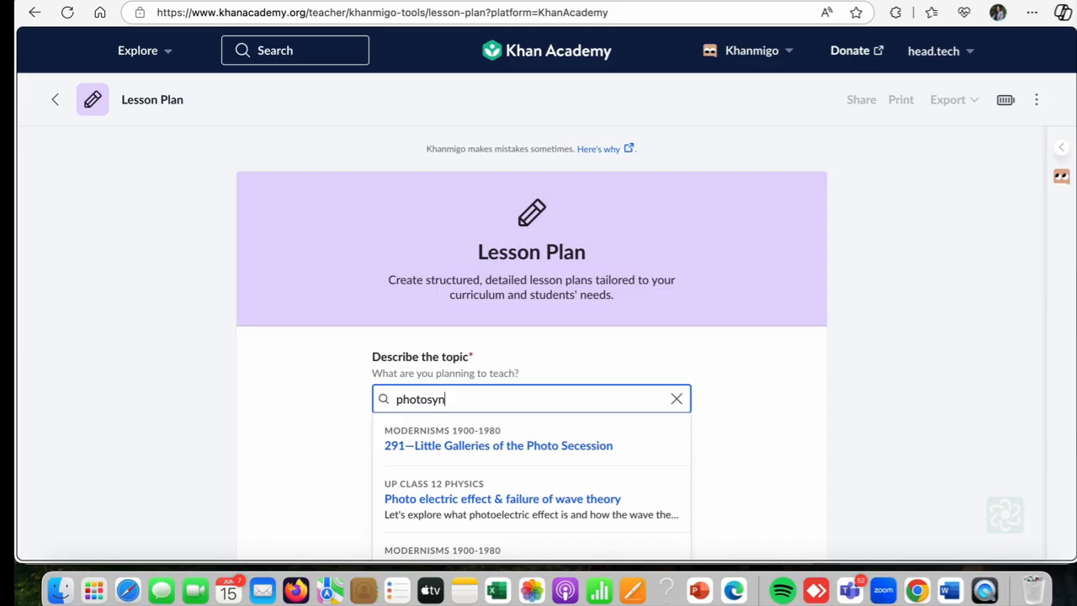
type("thesis")
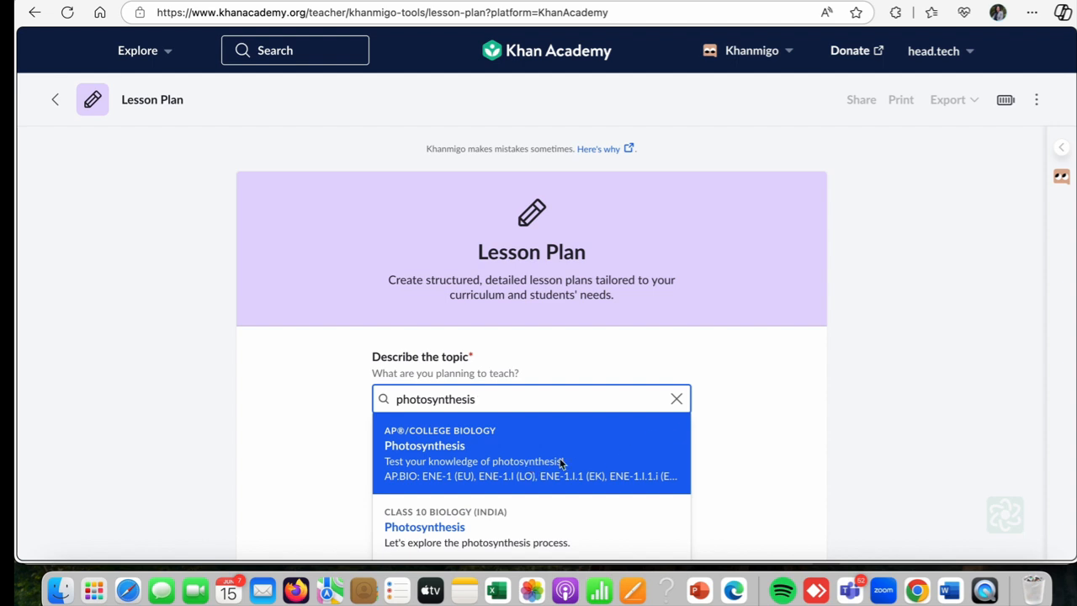
left_click(676, 398)
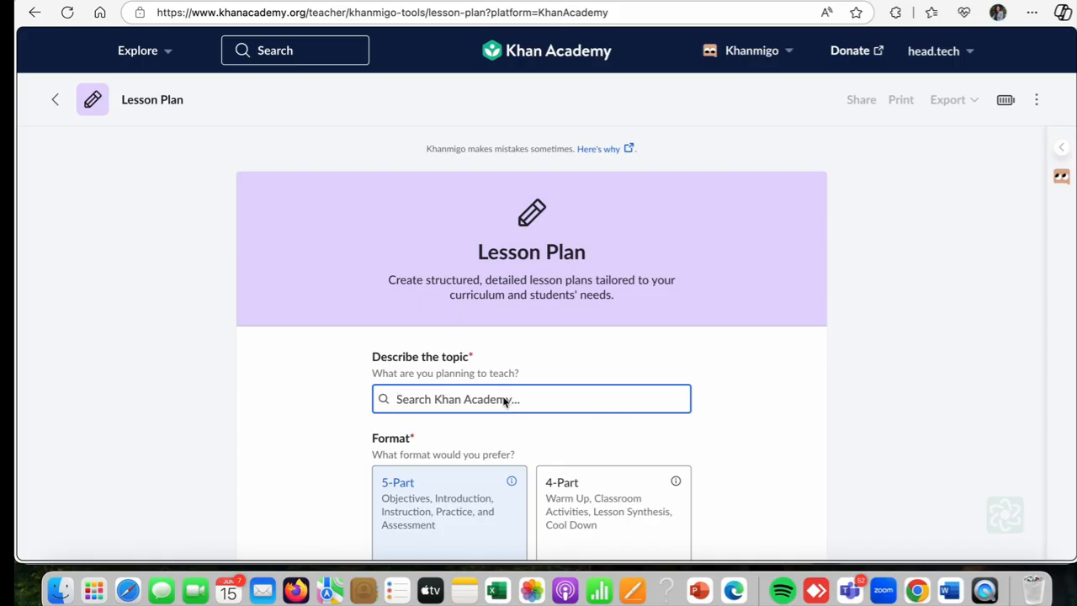
- Set the lesson plan topic to "Water" using your own content, and enter "Water Pollution" as the learning objective
scroll(471, 386, "down", 4)
scroll(424, 371, "down", 4)
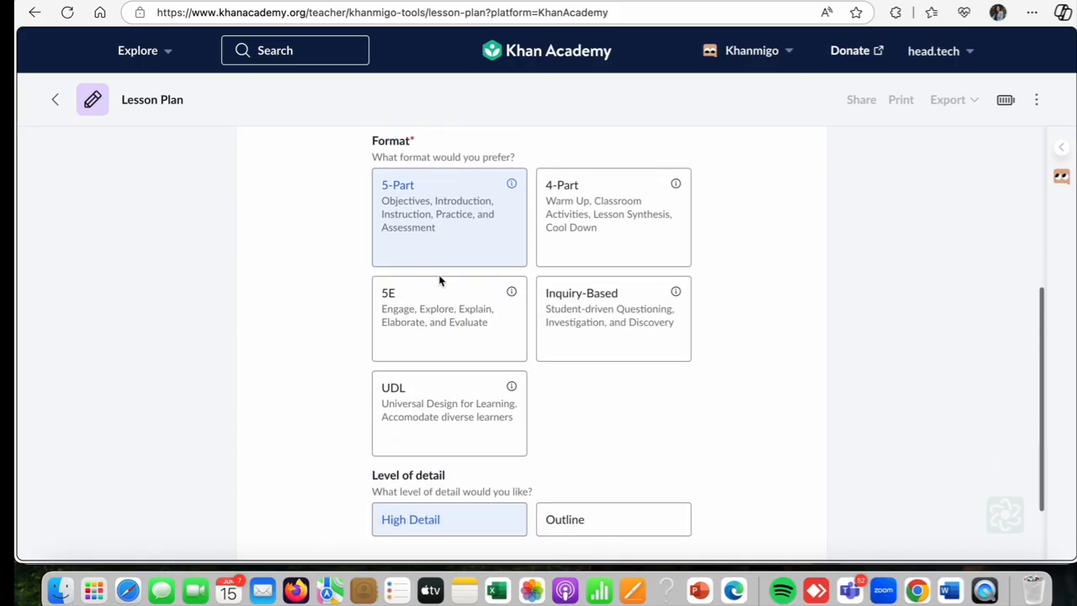
scroll(435, 350, "up", 7)
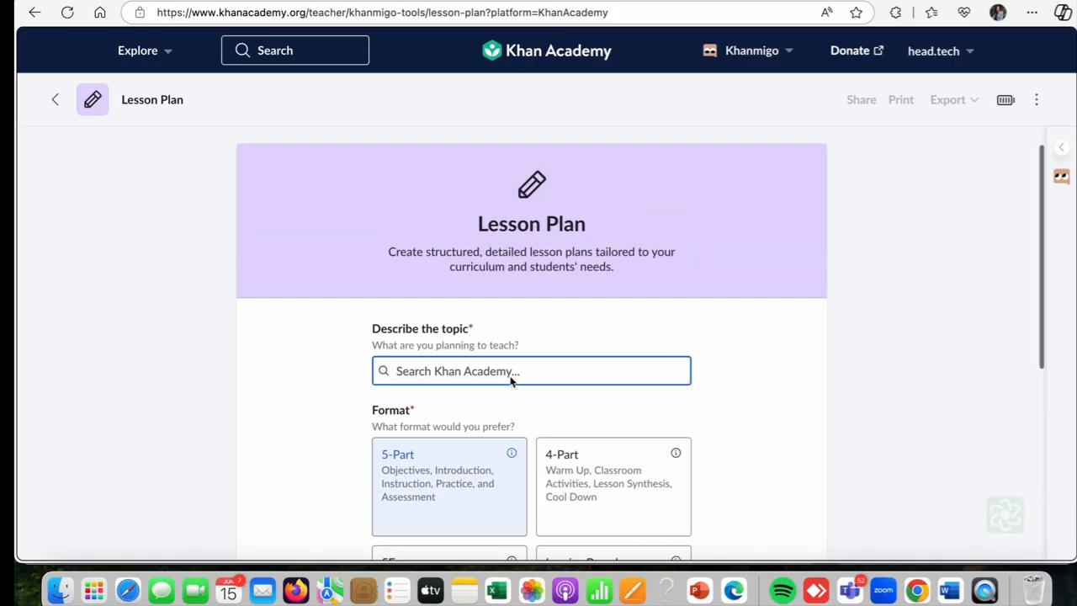
left_click(548, 377)
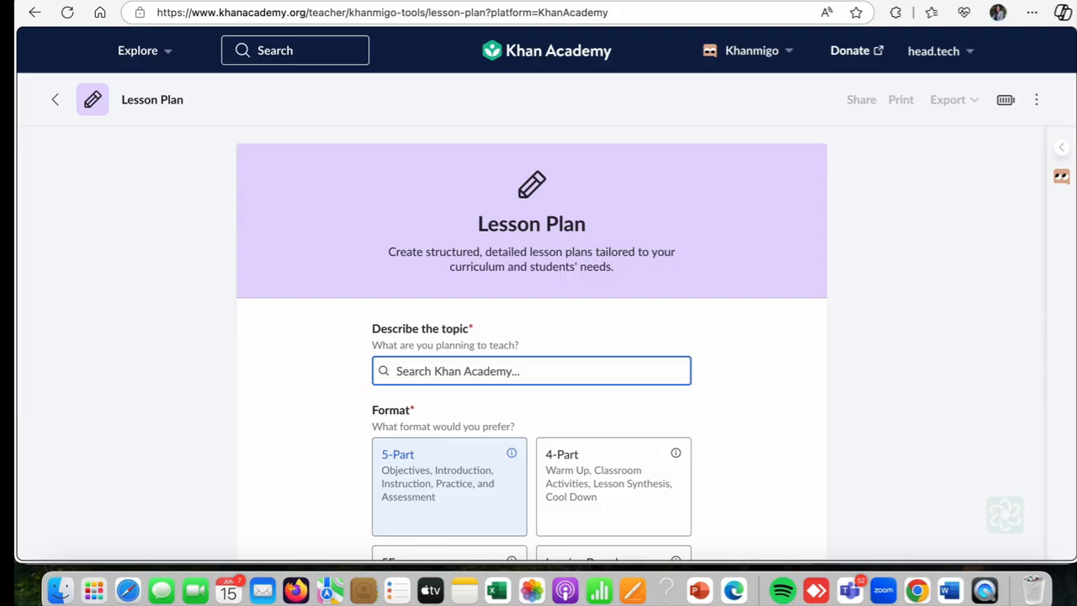
type("Water")
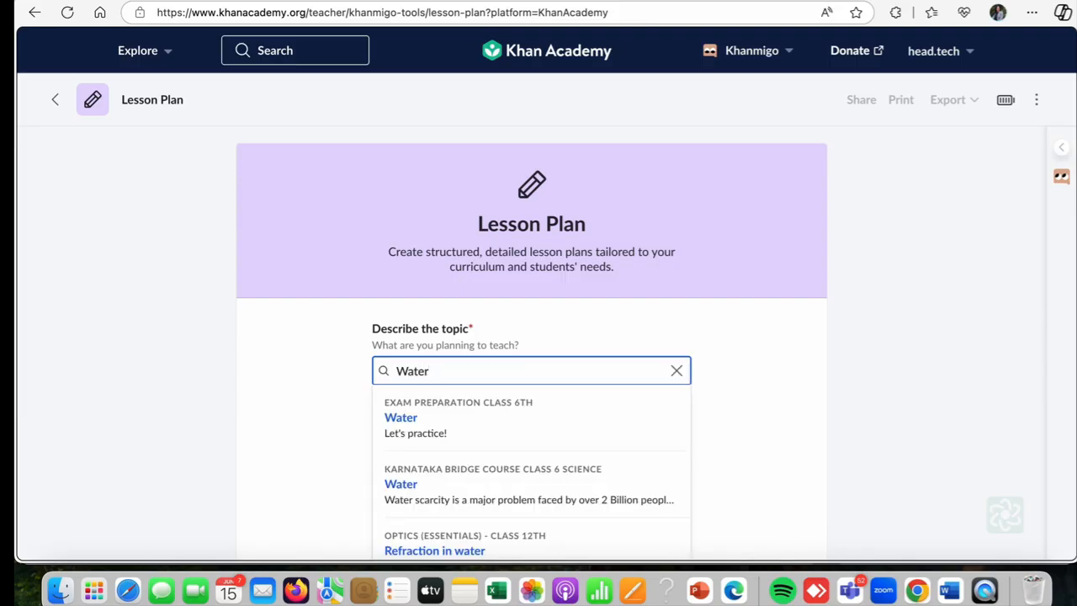
scroll(532, 437, "down", 5)
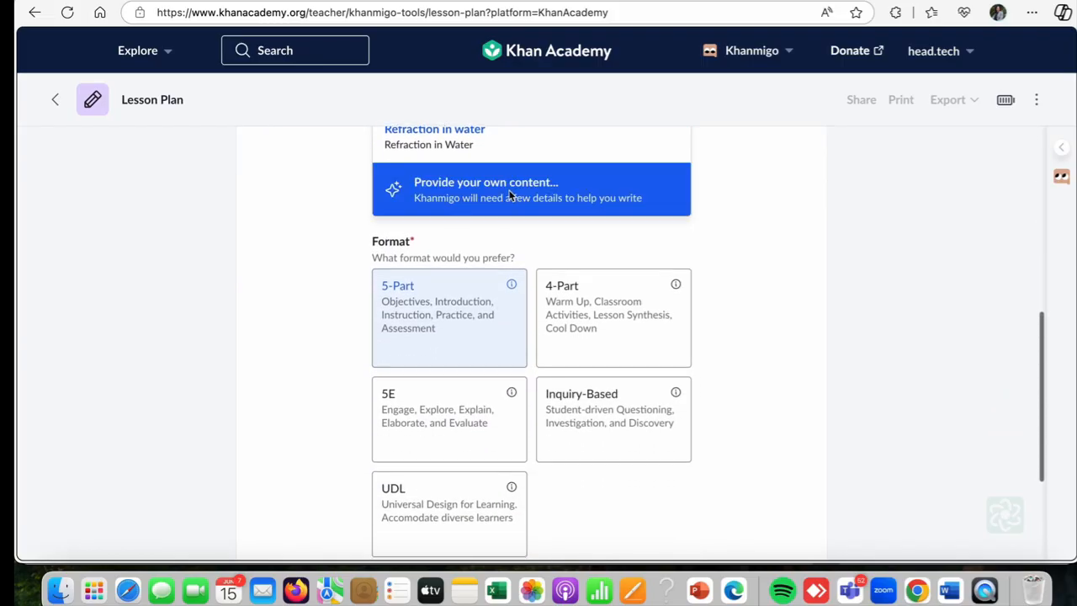
left_click(509, 195)
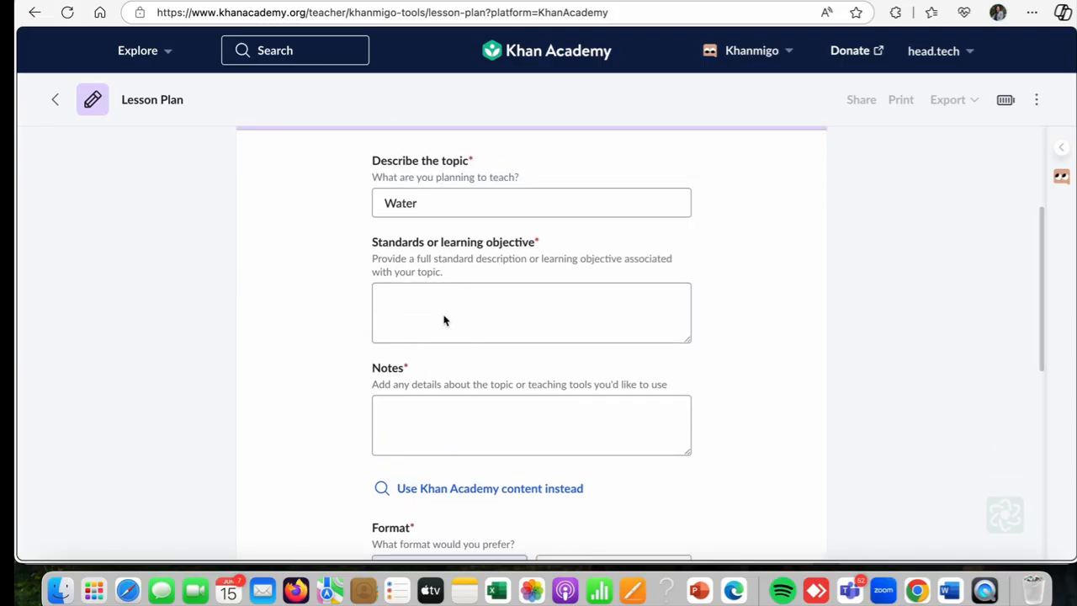
left_click(446, 316)
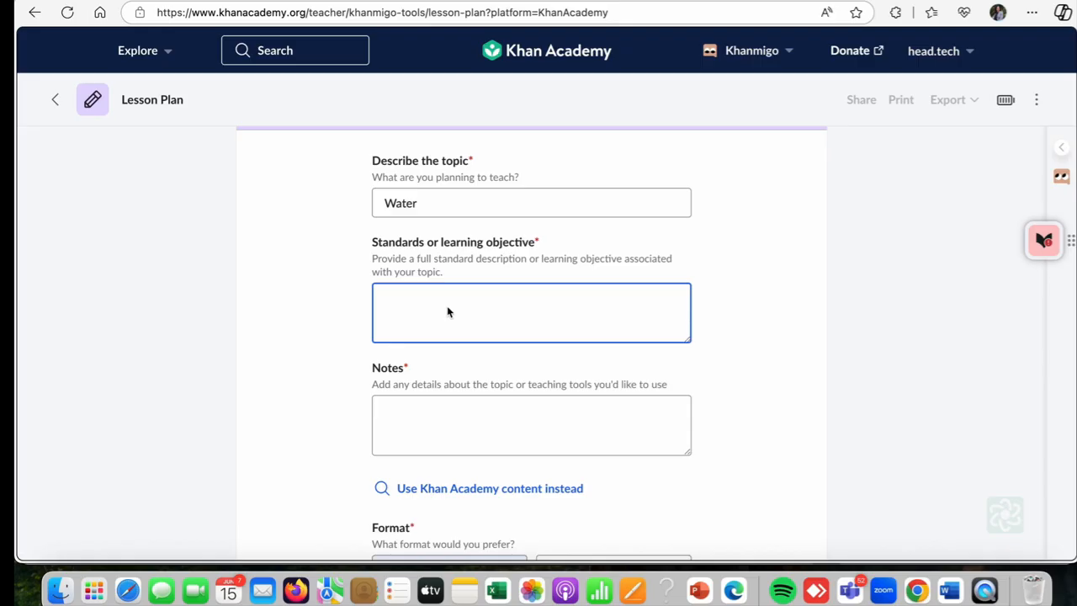
type("Water Pollution")
- Fill in the lesson plan notes with "Ressons or sources of water pollution in urban setup"
scroll(429, 361, "down", 3)
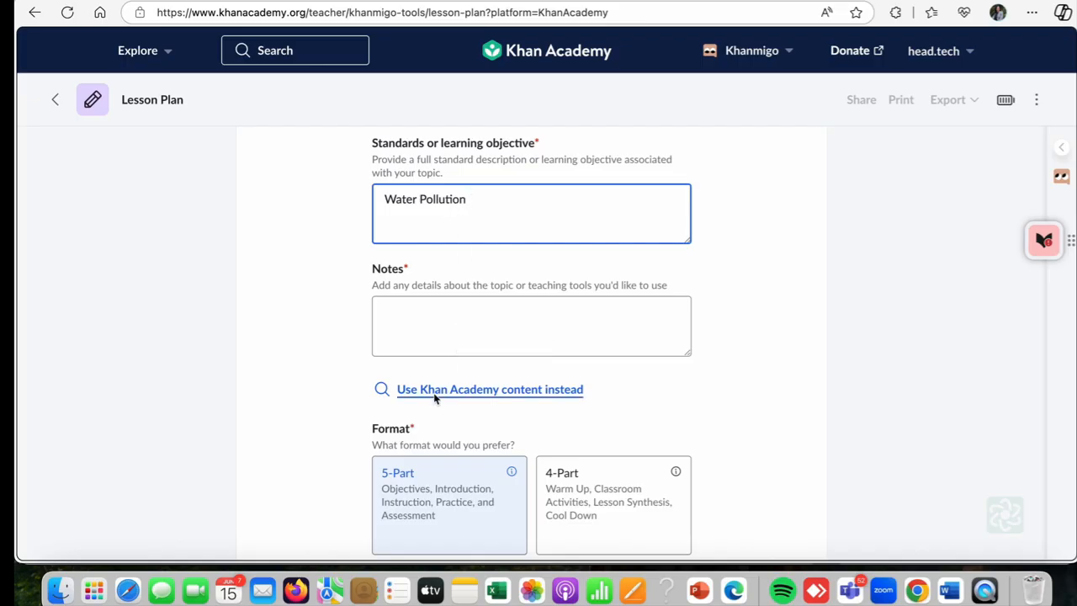
left_click(439, 338)
type("Wtare")
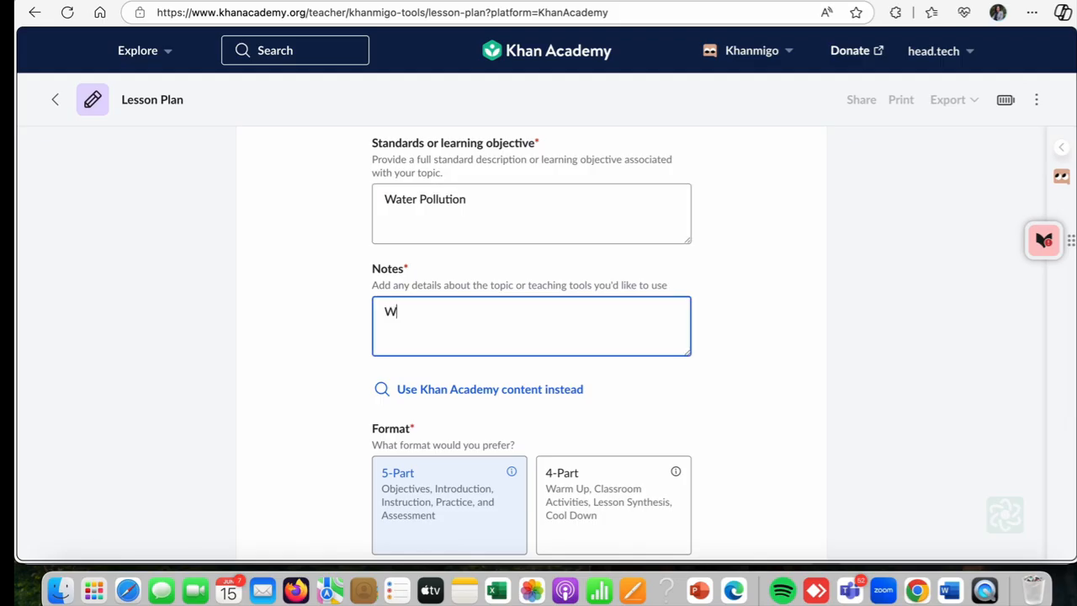
key("BackSpace")
key("BackSpace")
key("BackSpace")
key("BackSpace")
key("BackSpace")
type("Ressons ")
type("ot")
type(" sources ")
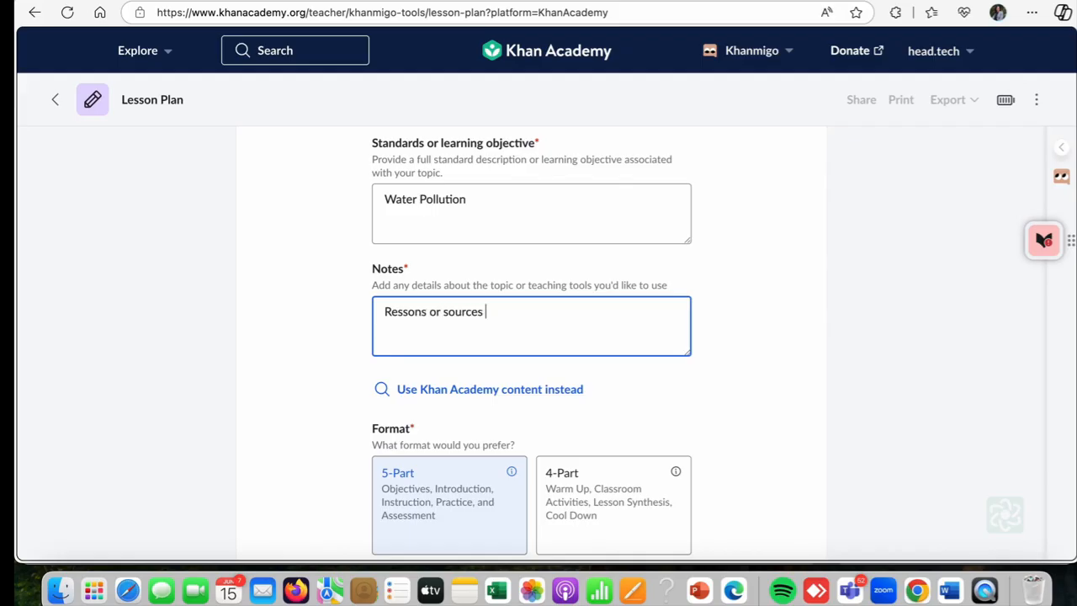
type("of water pollution in ")
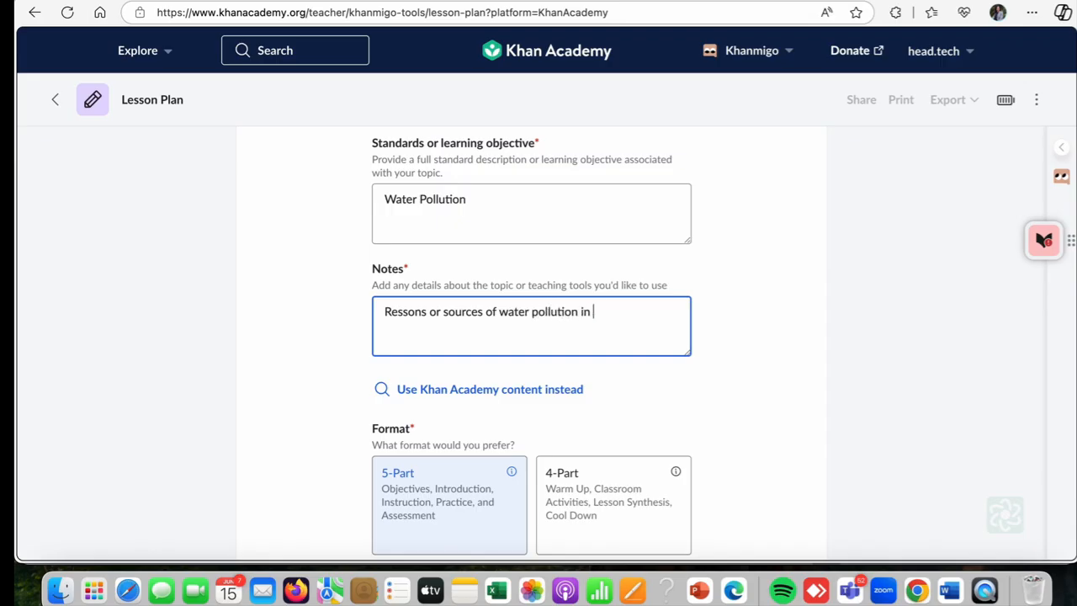
type("urban setup")
- Choose the 5E format for the water lesson plan and generate it
scroll(444, 361, "down", 3)
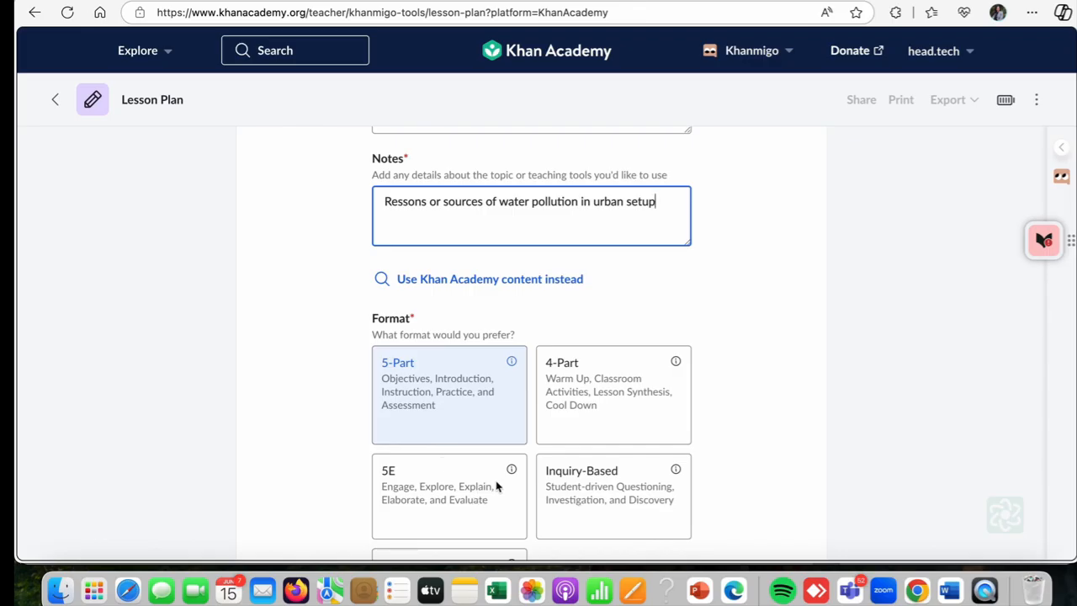
left_click(476, 488)
scroll(521, 462, "down", 2)
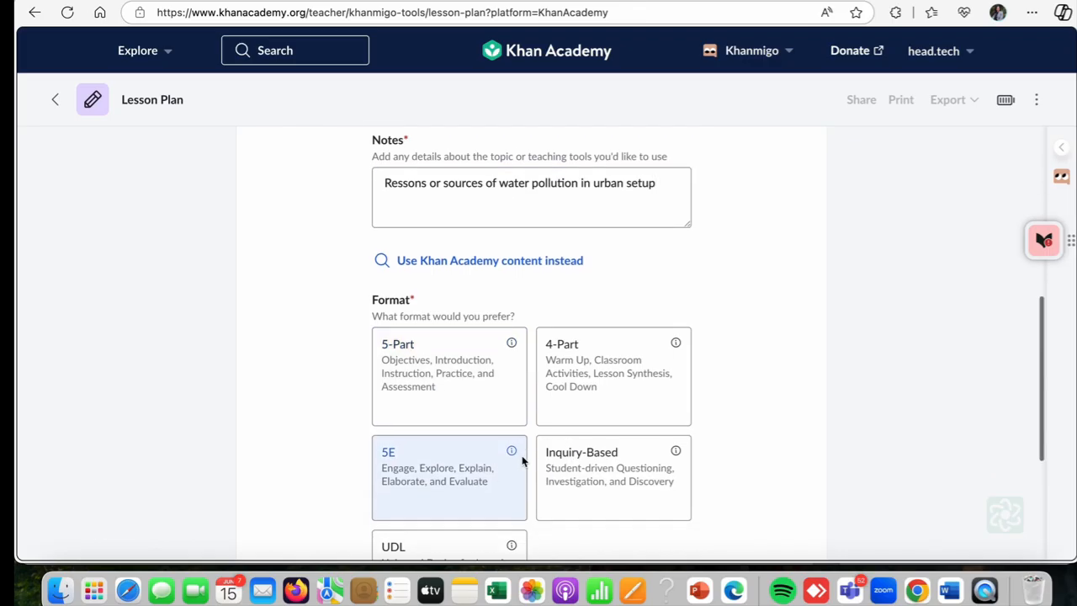
scroll(505, 468, "down", 3)
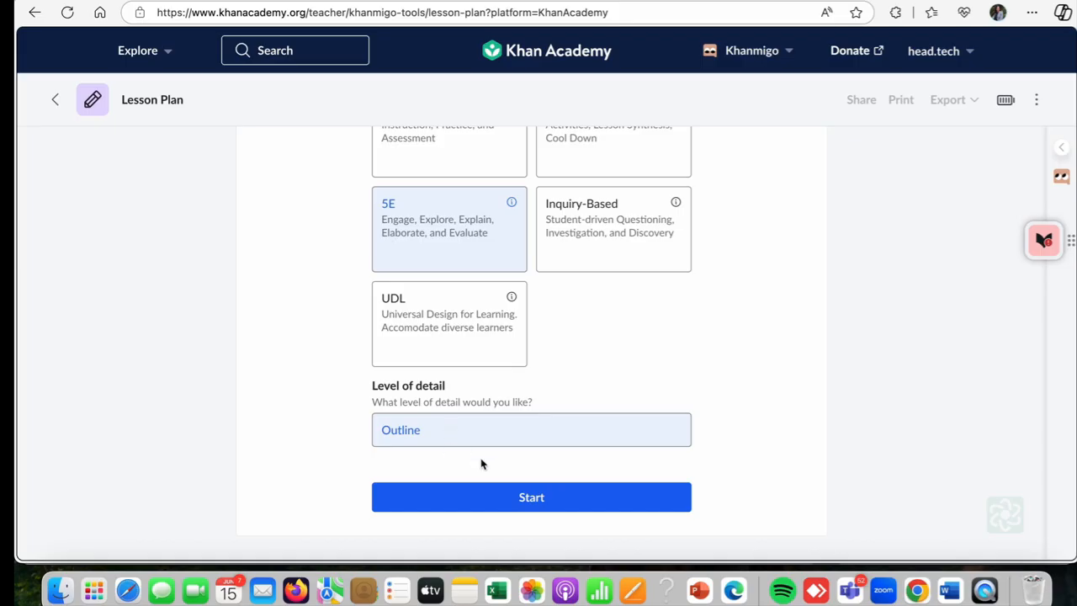
left_click(511, 498)
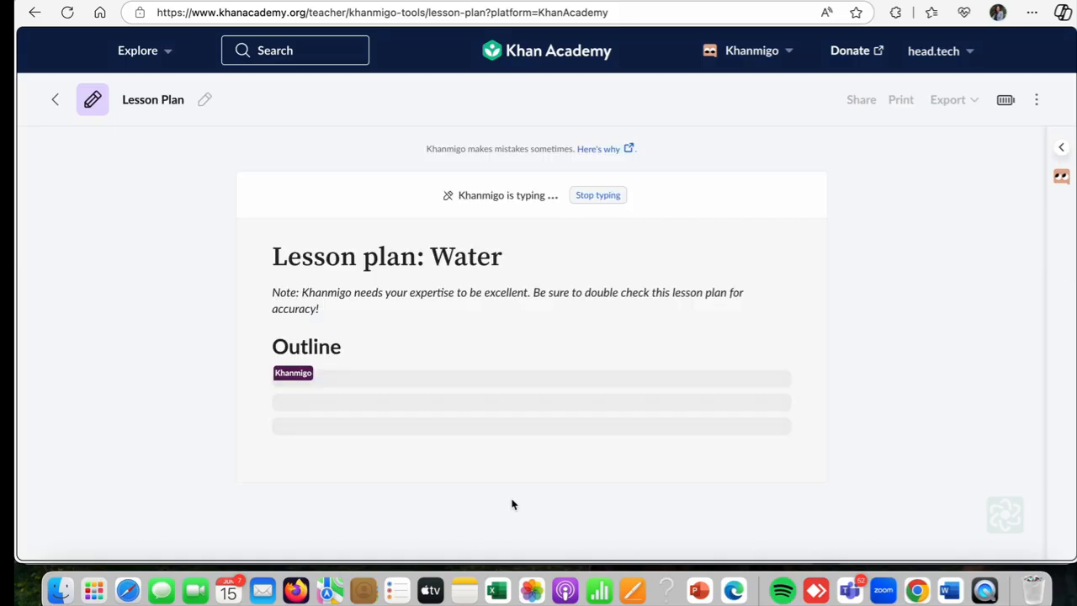
- Review the generated 5E outline of the water lesson plan, from the Engage question to the Elaborate case study
scroll(508, 426, "down", 4)
scroll(470, 387, "up", 3)
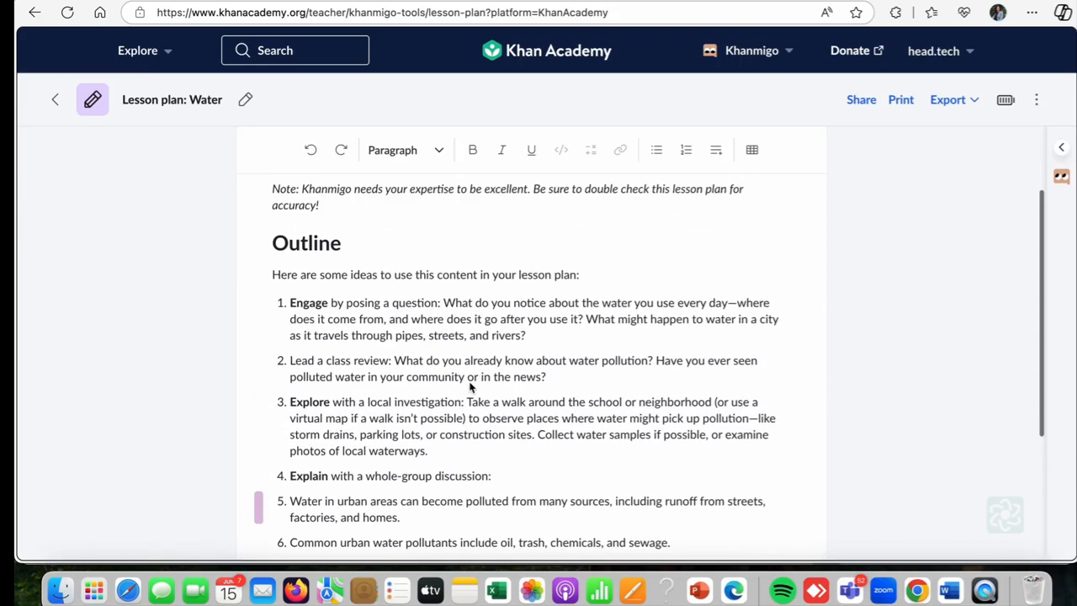
scroll(470, 387, "up", 2)
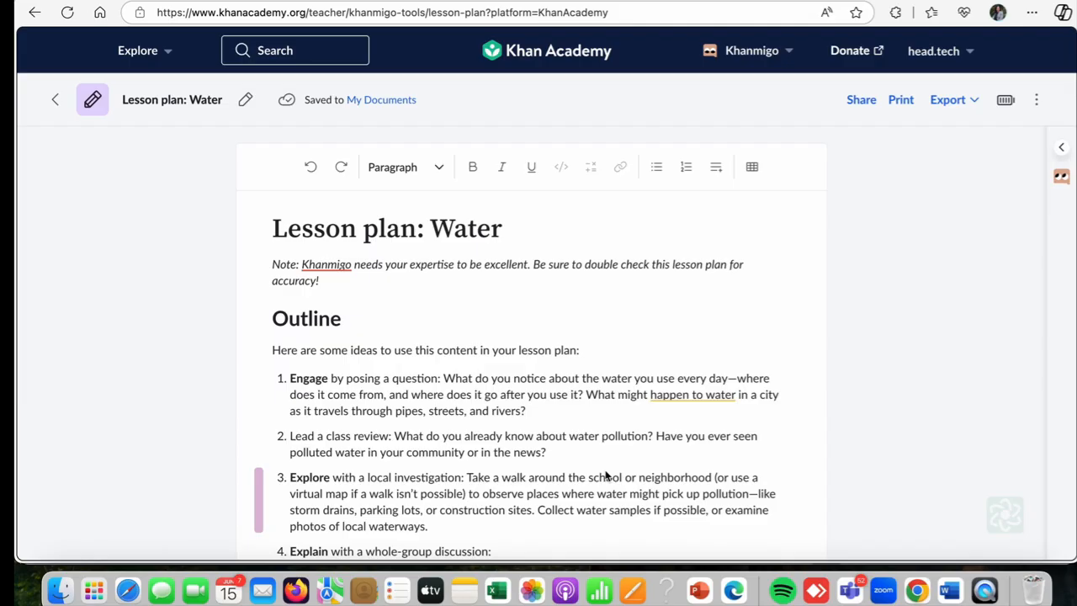
scroll(589, 469, "down", 2)
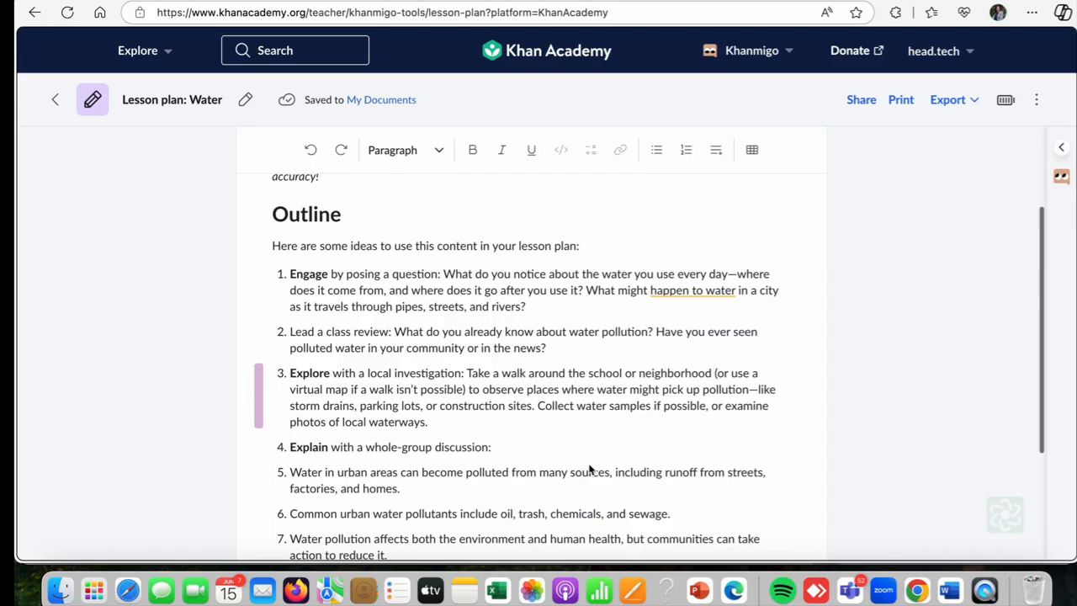
scroll(589, 469, "down", 3)
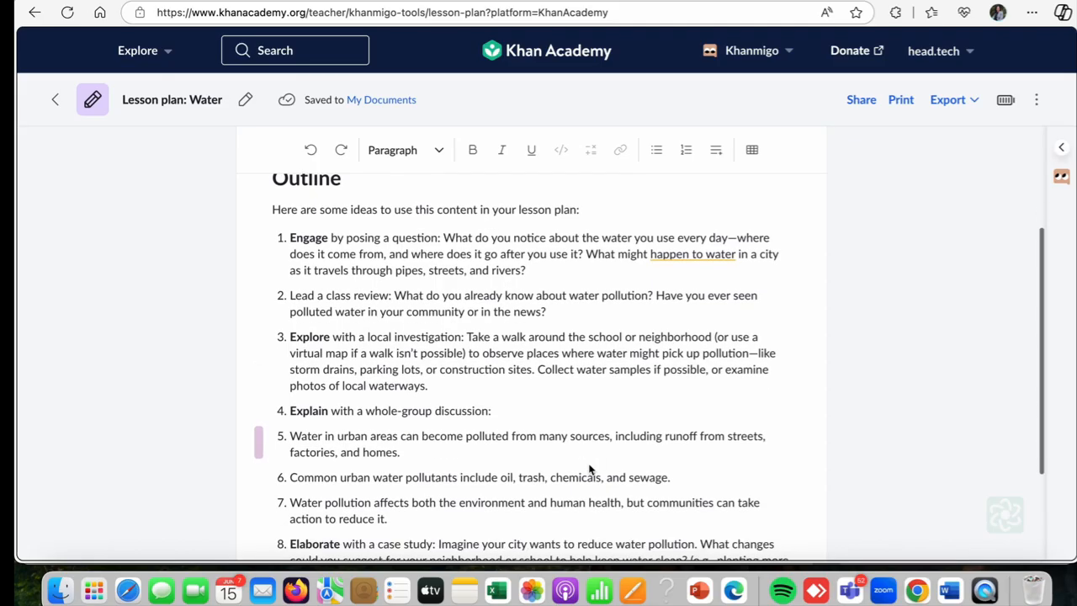
scroll(589, 469, "up", 1)
scroll(589, 469, "up", 3)
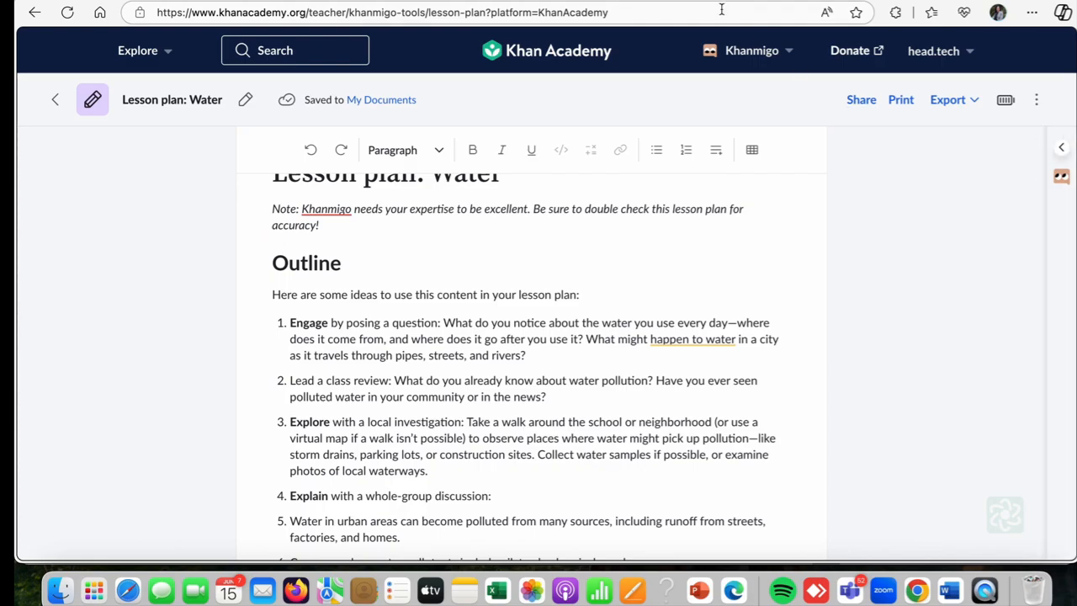
- Leave the lesson plan and open Multiple Choice Quiz from the favorite Khanmigo teacher tools
left_click(772, 61)
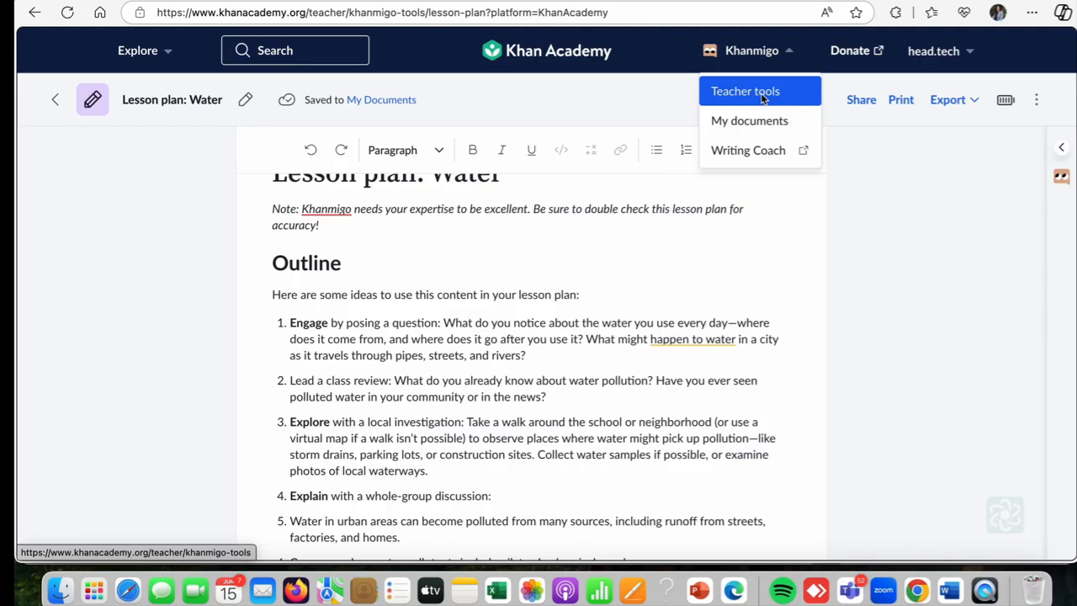
left_click(760, 92)
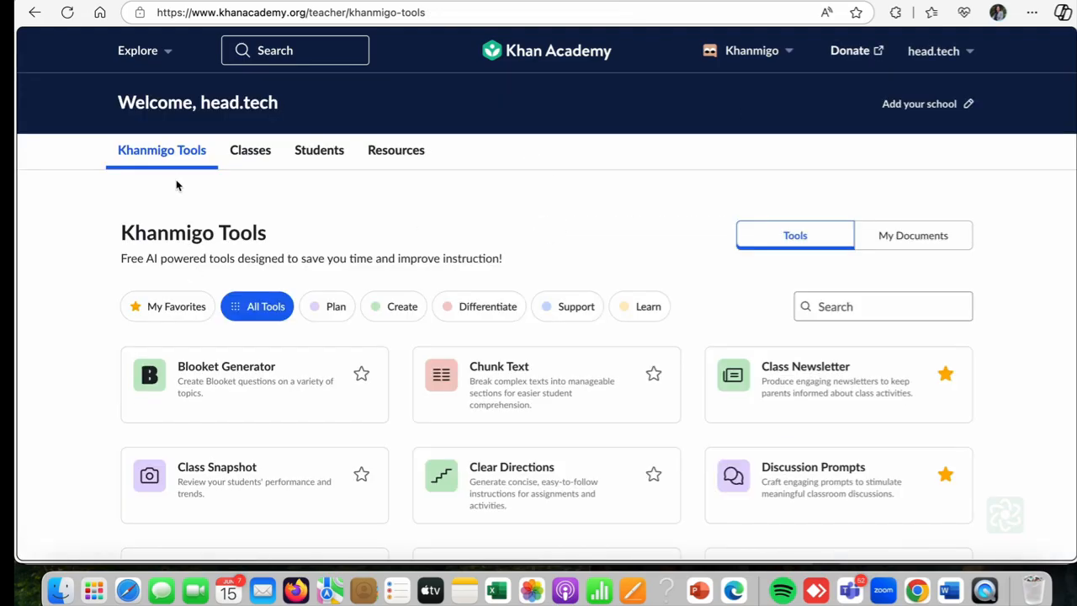
left_click(172, 306)
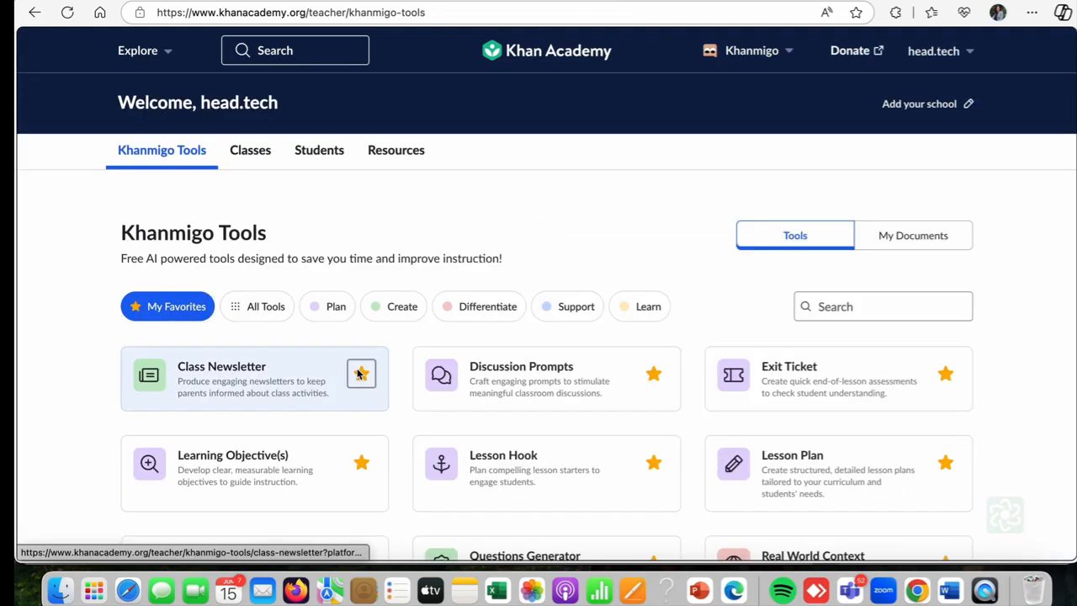
scroll(360, 373, "down", 5)
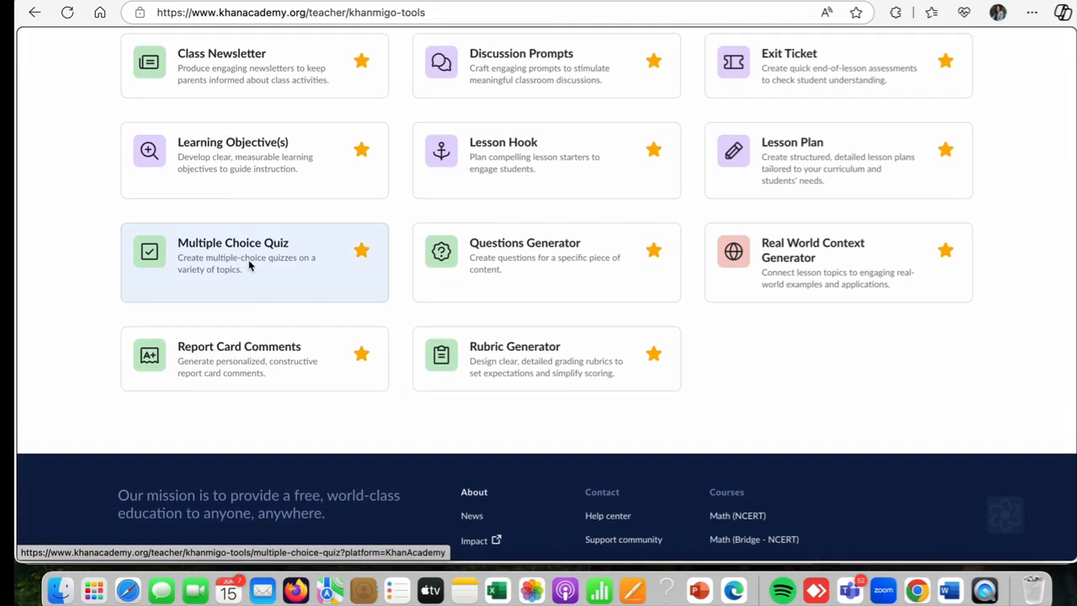
left_click(248, 266)
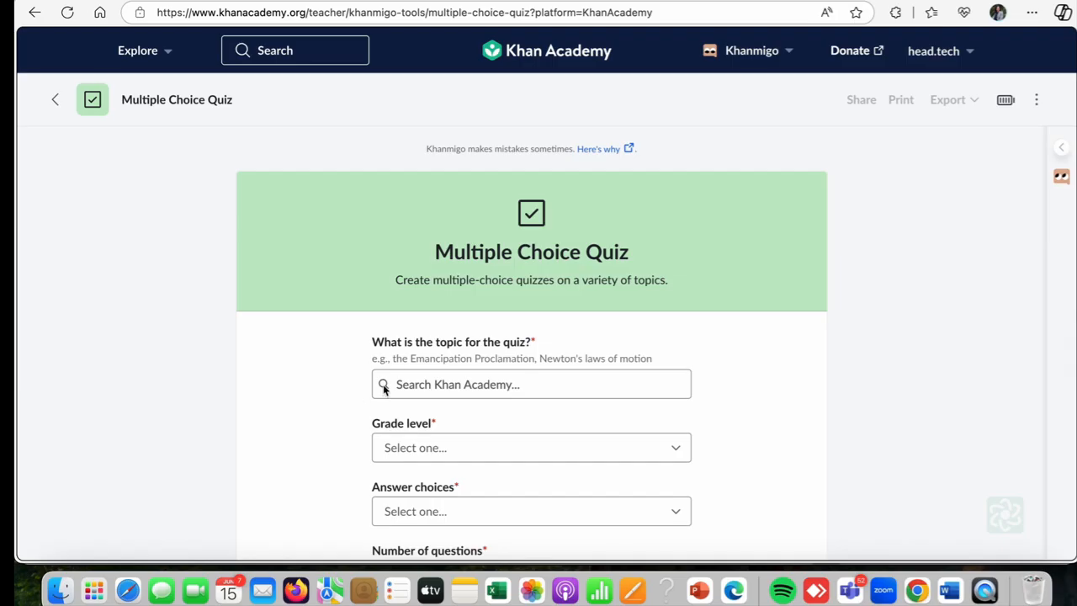
- Choose to provide your own quiz content and enter "to distinguish between input and output devices" as the learning objective
left_click(423, 387)
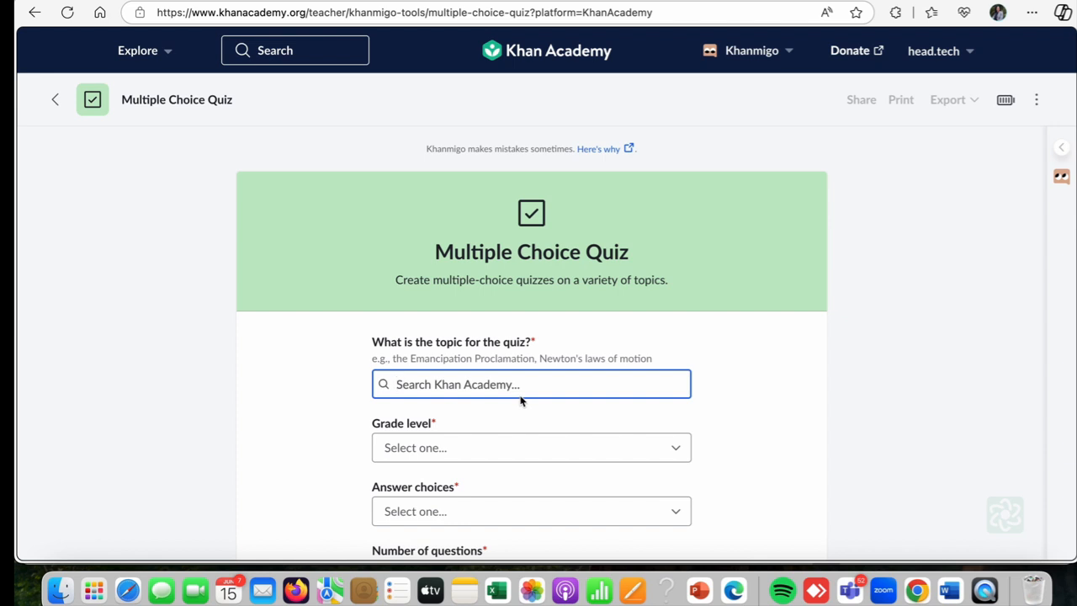
type("ino")
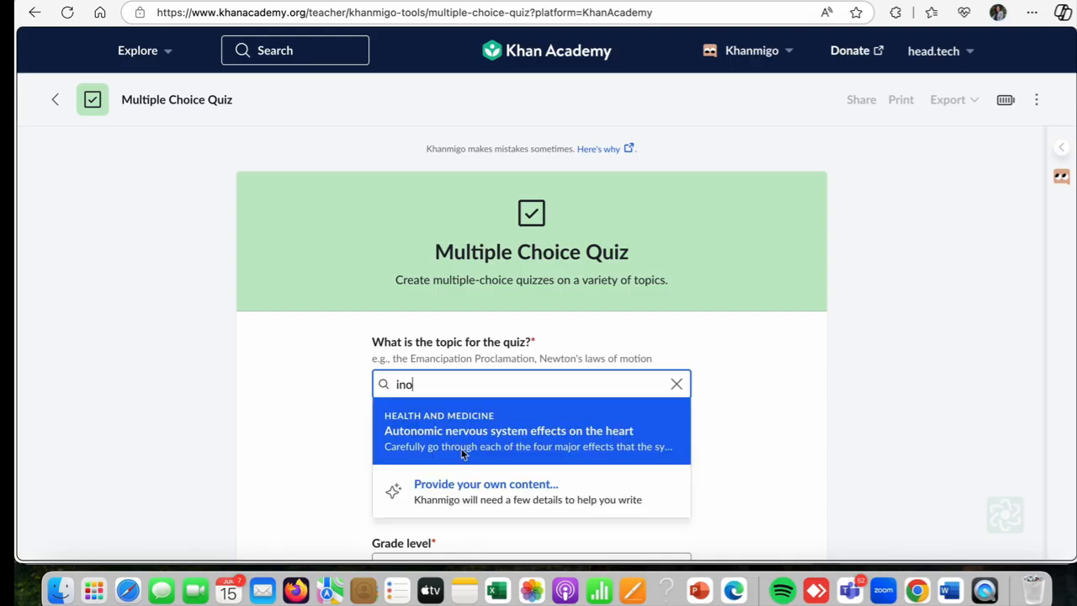
left_click(478, 493)
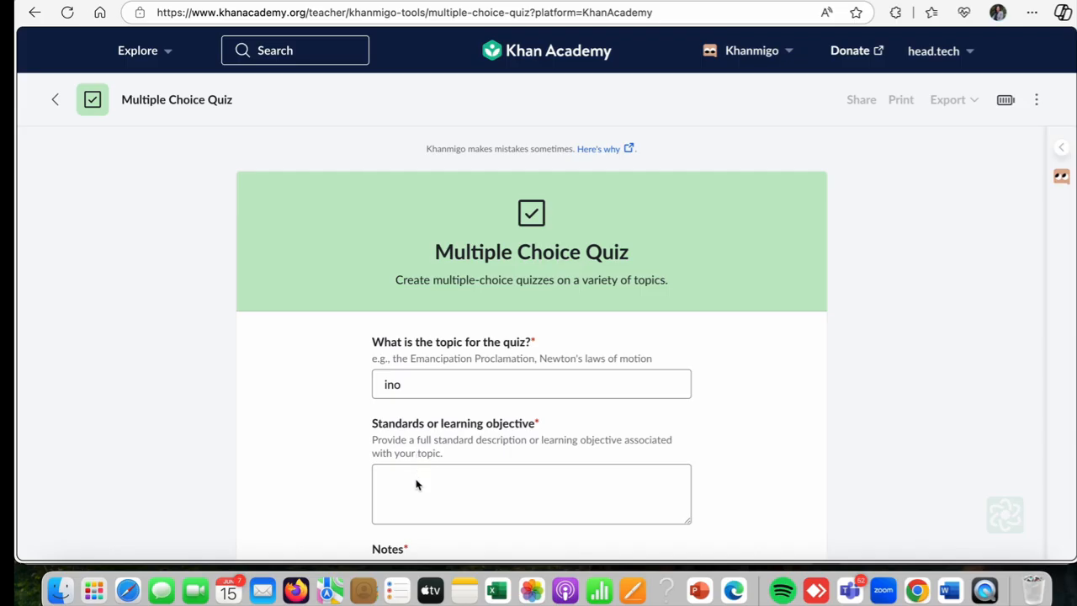
left_click(418, 486)
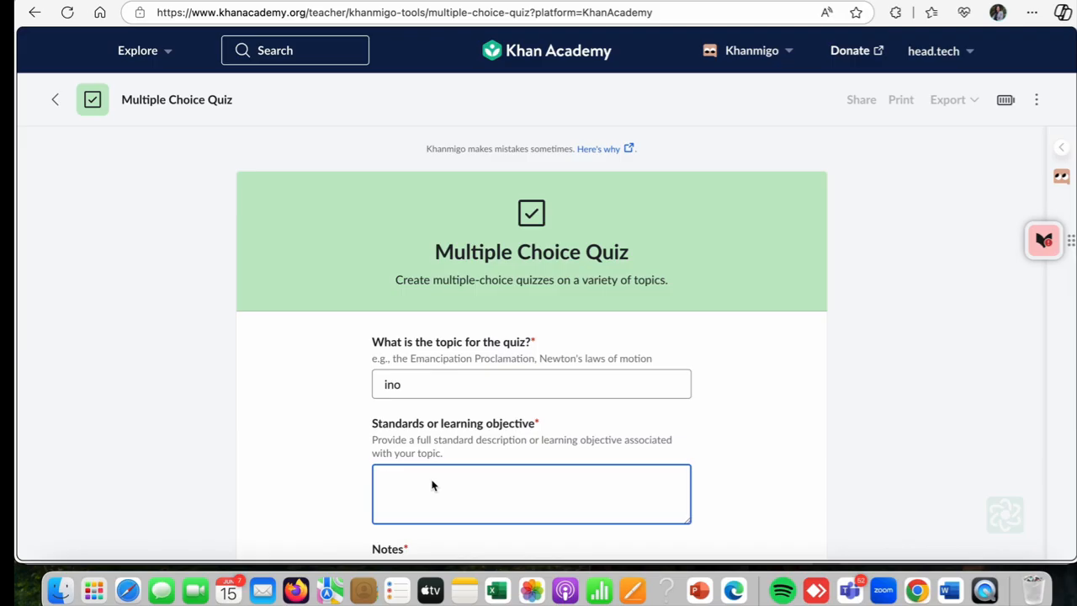
type("to c")
type("distingui")
type("sh between ")
type("input and ")
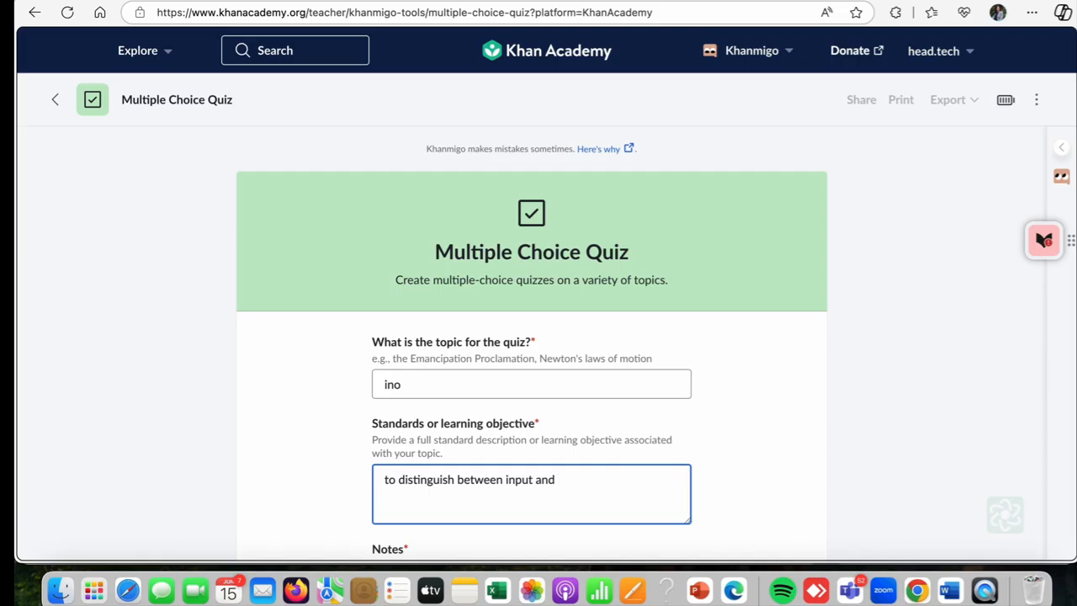
type("output devices")
- Correct the quiz topic to "input vs output devices"
left_click(434, 385)
key("BackSpace")
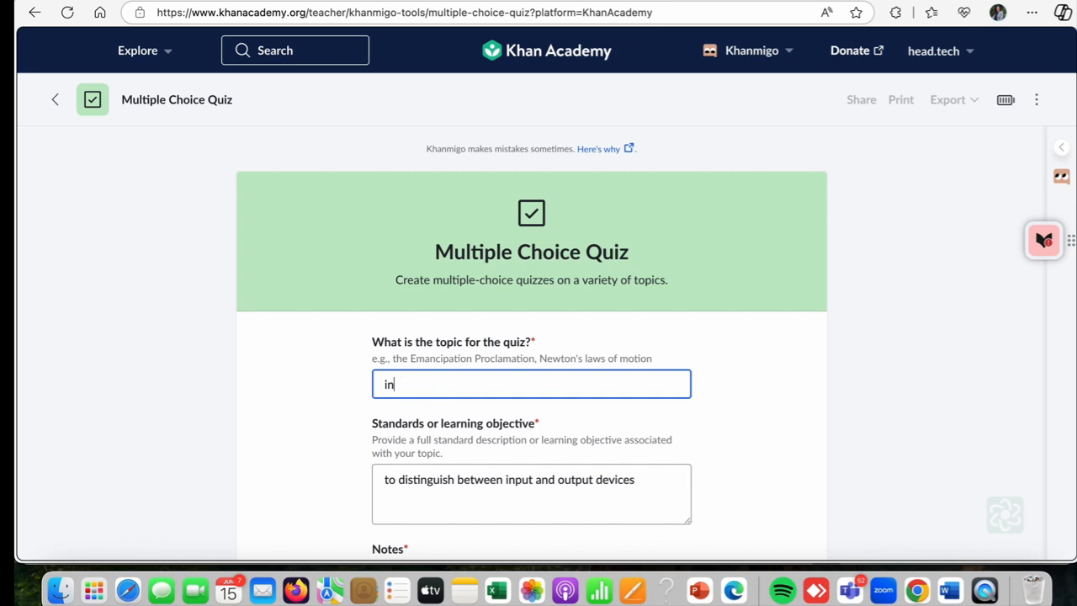
type("put vs outp")
type("ut devices")
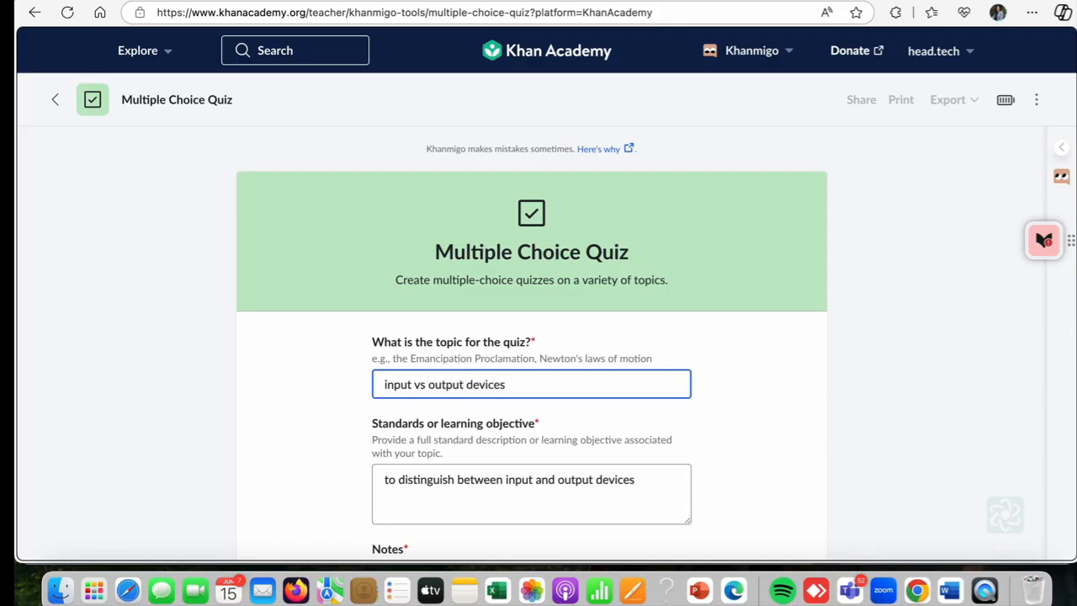
- Fill in the quiz notes with "which of these is not an input device"
scroll(446, 352, "down", 5)
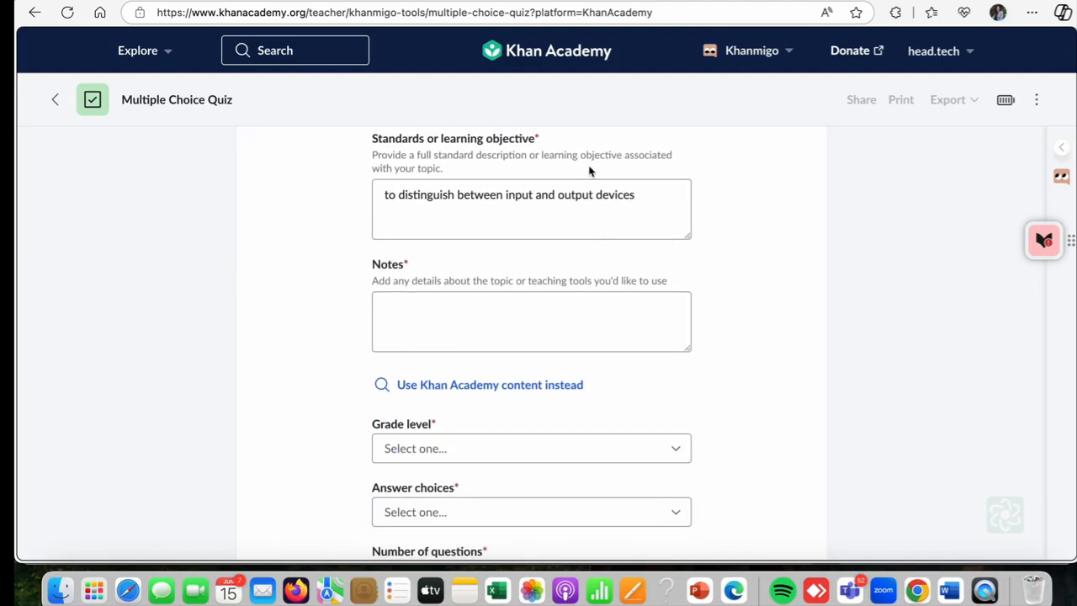
left_click(426, 308)
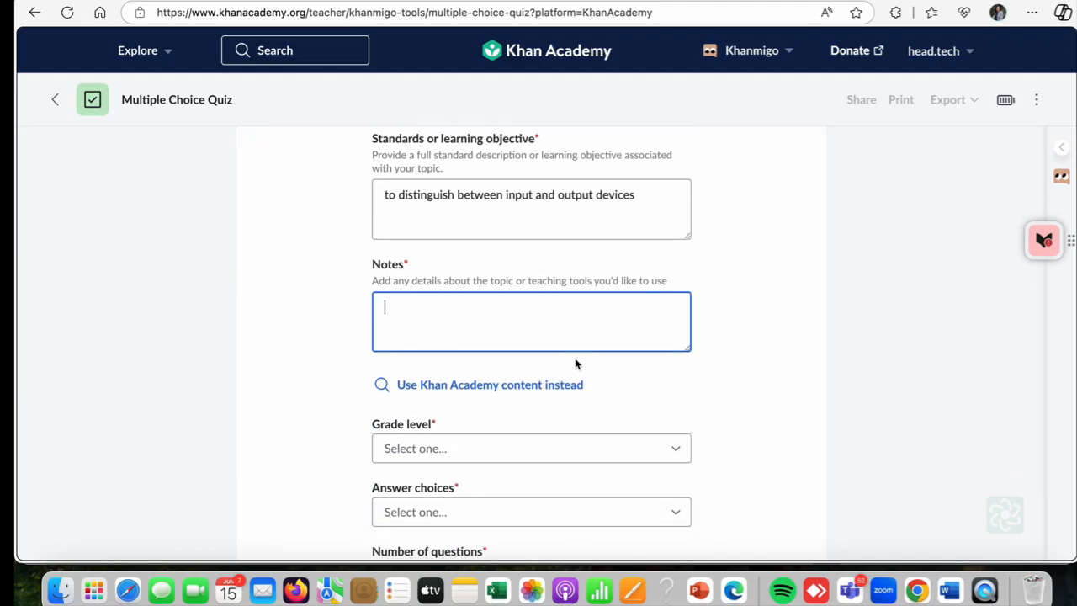
type("which of thes e")
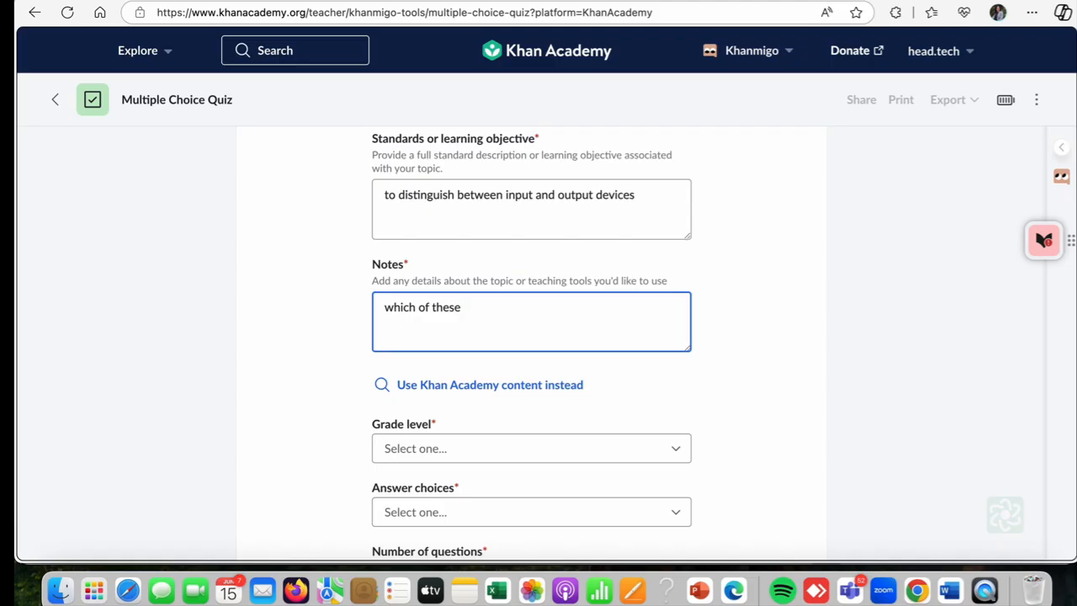
type("is not an input devi")
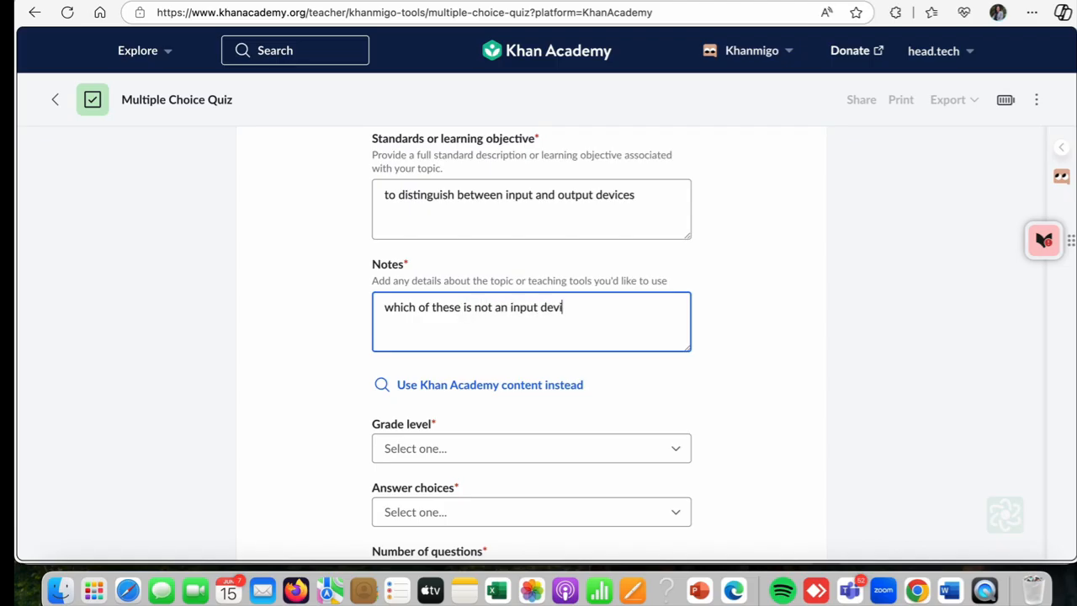
type("ce")
- Set the quiz to 5th grade, 4 answer options (a, b, c, d) and 5 questions, and generate it
left_click(593, 448)
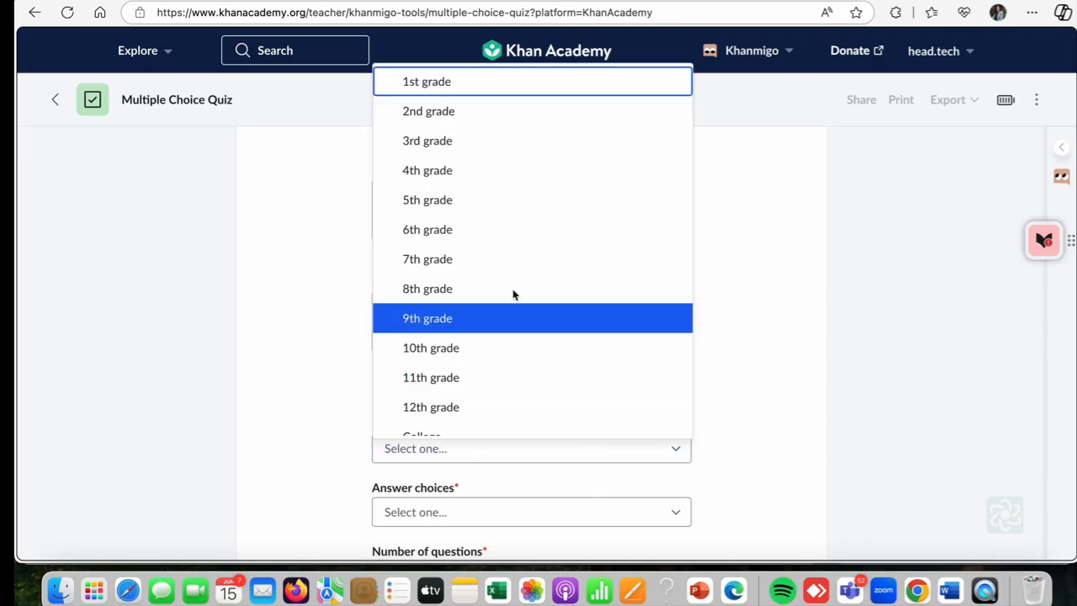
left_click(467, 204)
scroll(473, 425, "down", 3)
left_click(476, 411)
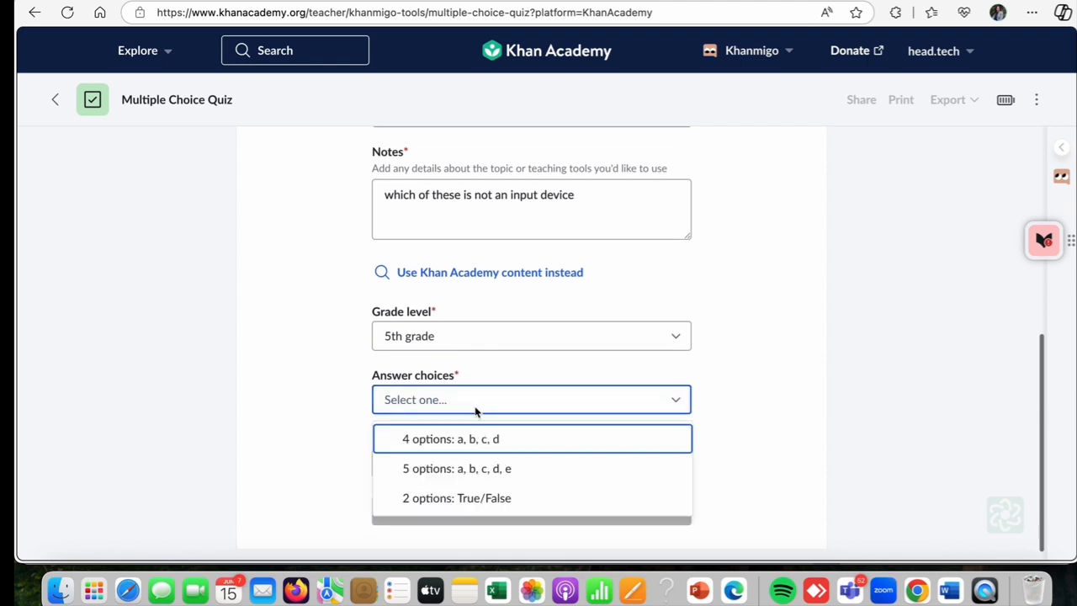
left_click(462, 440)
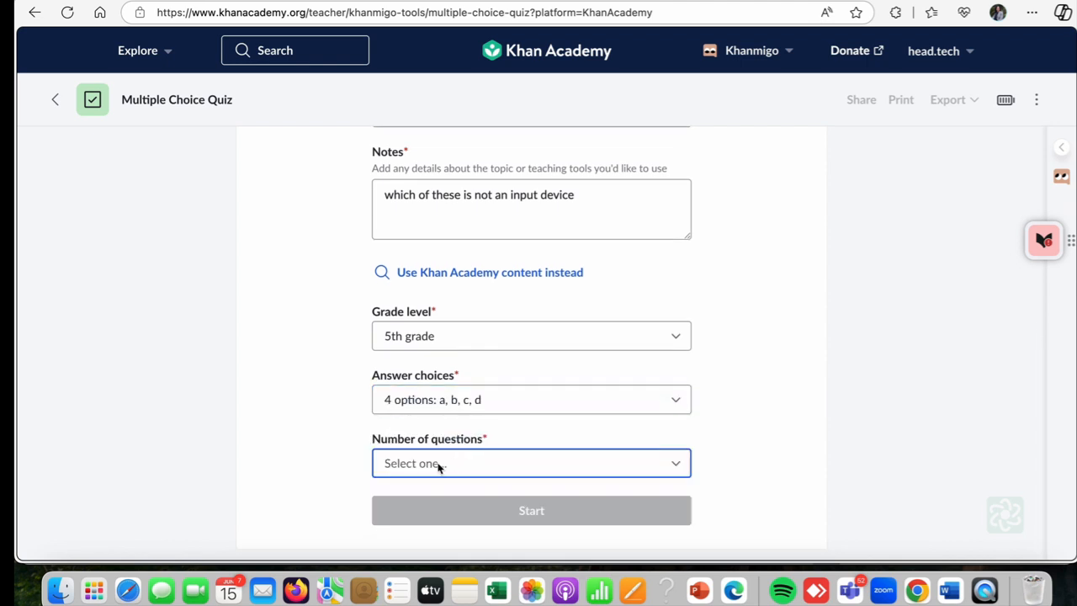
left_click(439, 466)
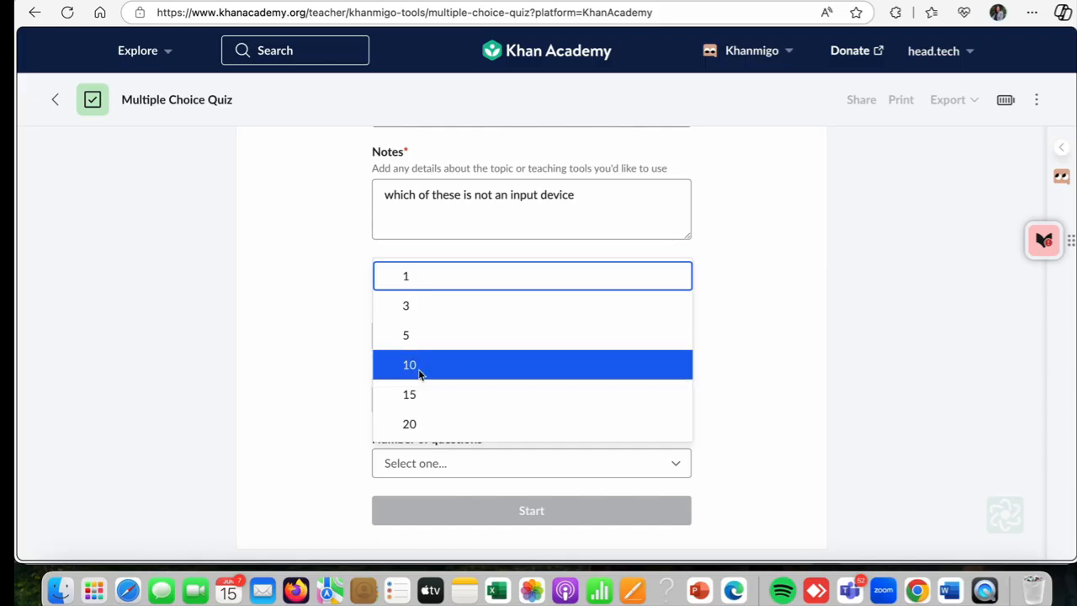
left_click(420, 335)
left_click(534, 510)
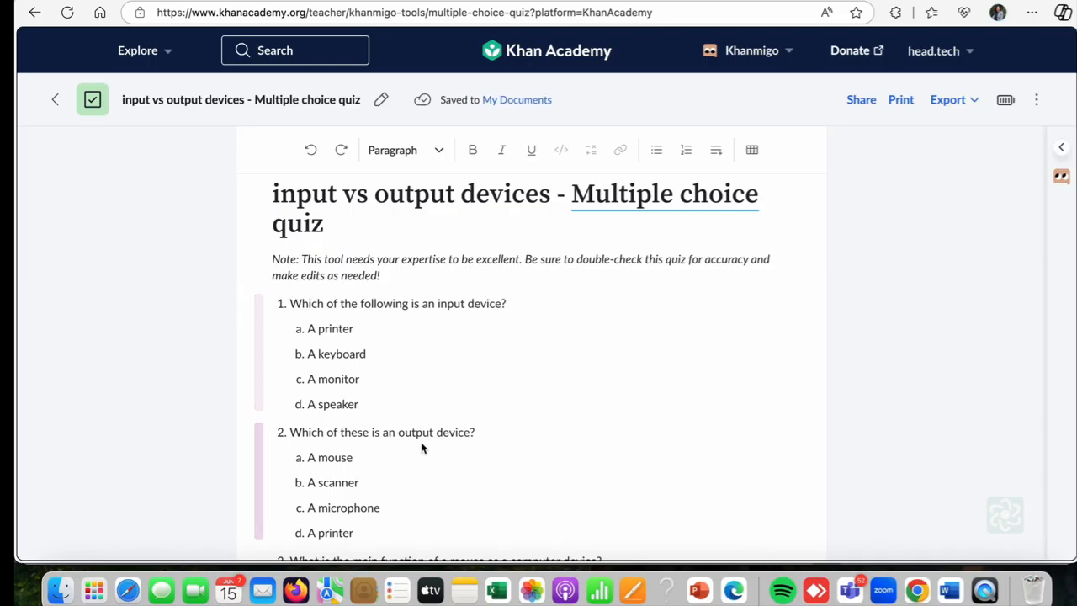
- Review the generated quiz questions and answer key, and save the quiz to Google Forms
scroll(412, 457, "down", 6)
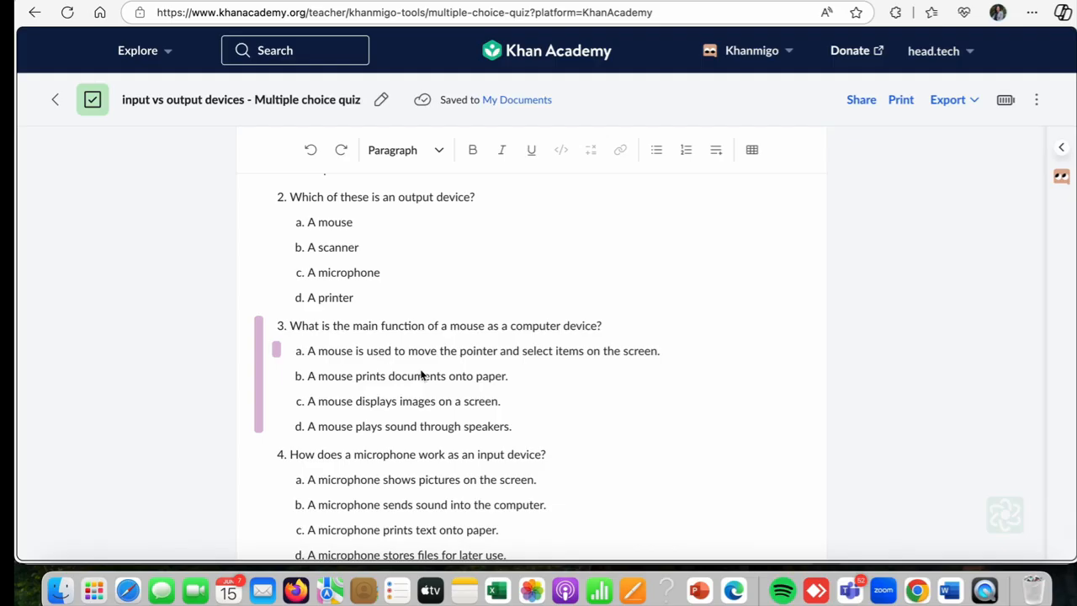
scroll(421, 375, "down", 7)
scroll(430, 375, "down", 6)
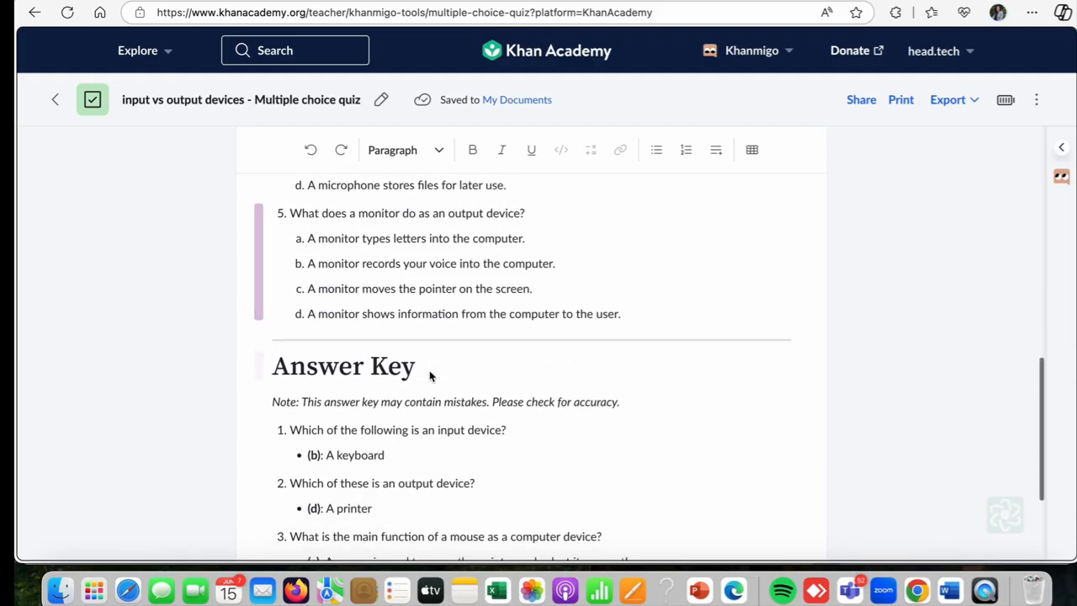
scroll(403, 291, "up", 8)
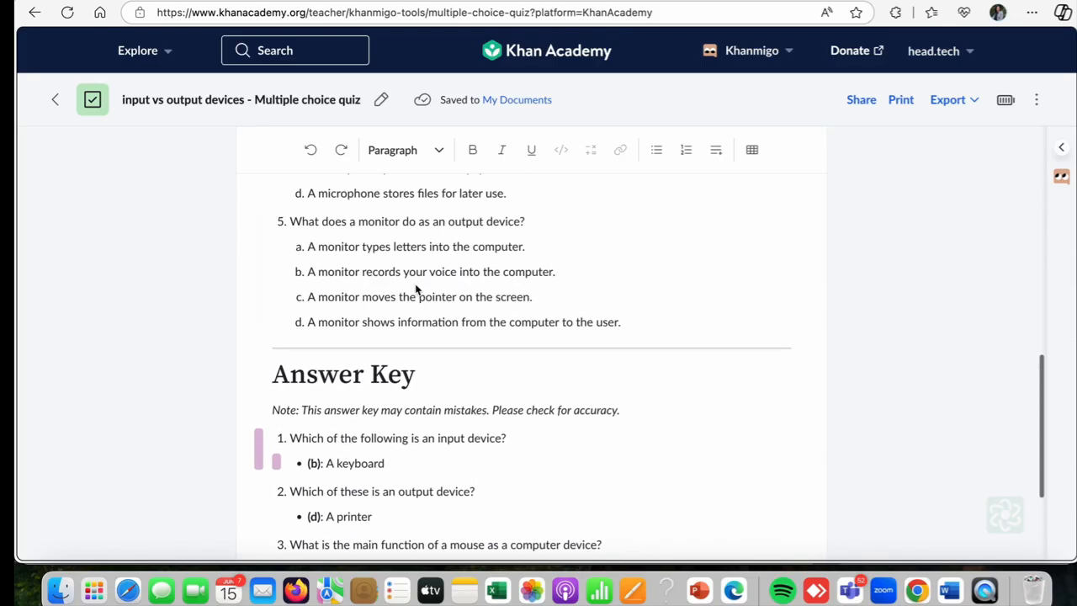
left_click(968, 104)
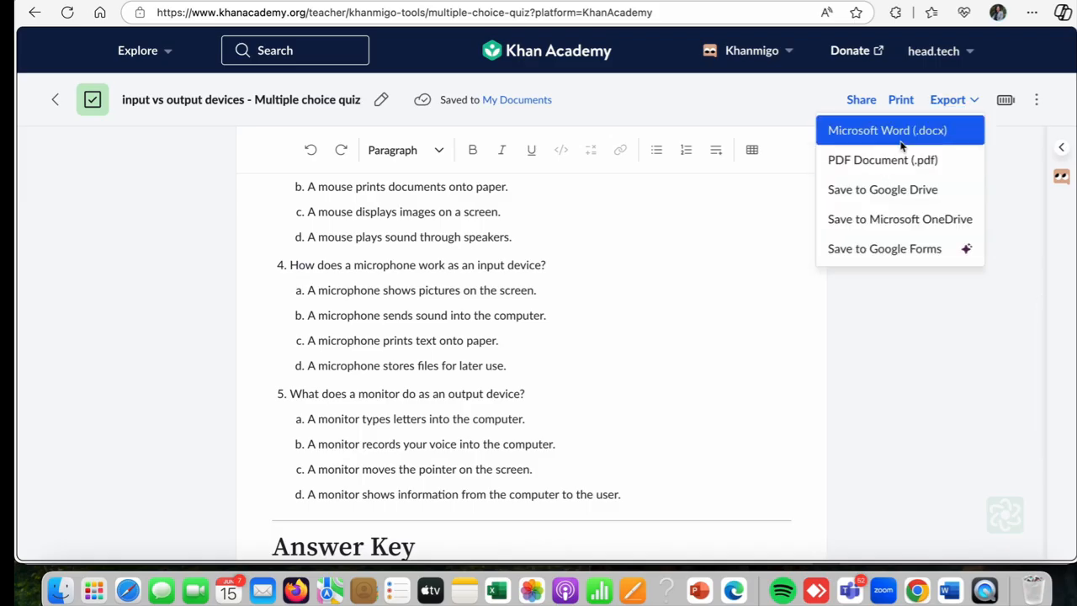
left_click(887, 261)
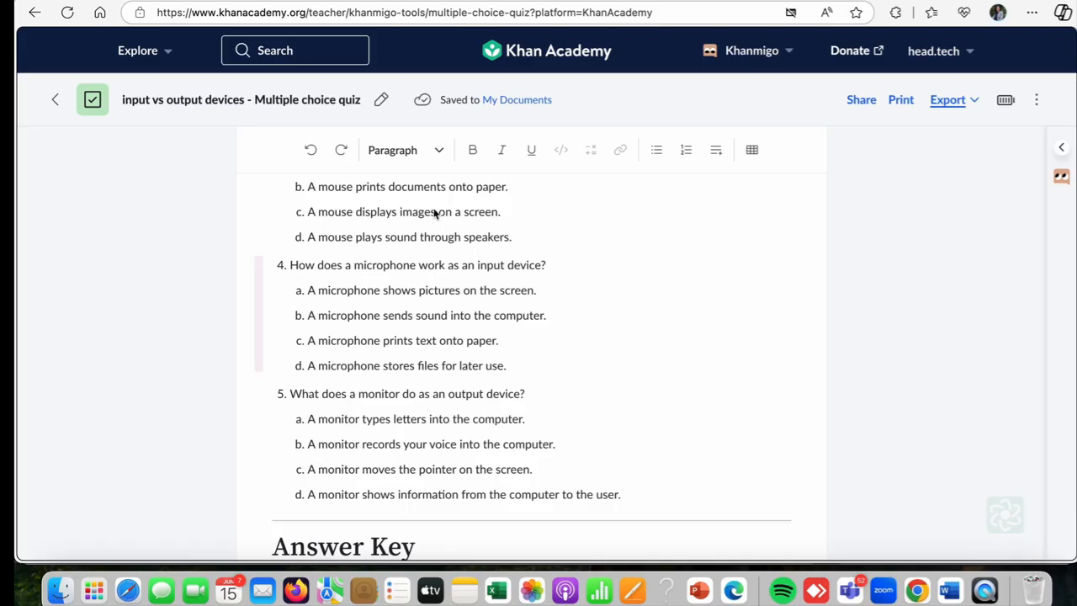
- Return to the teacher tools, show the favorites and open the Questions Generator
left_click(782, 53)
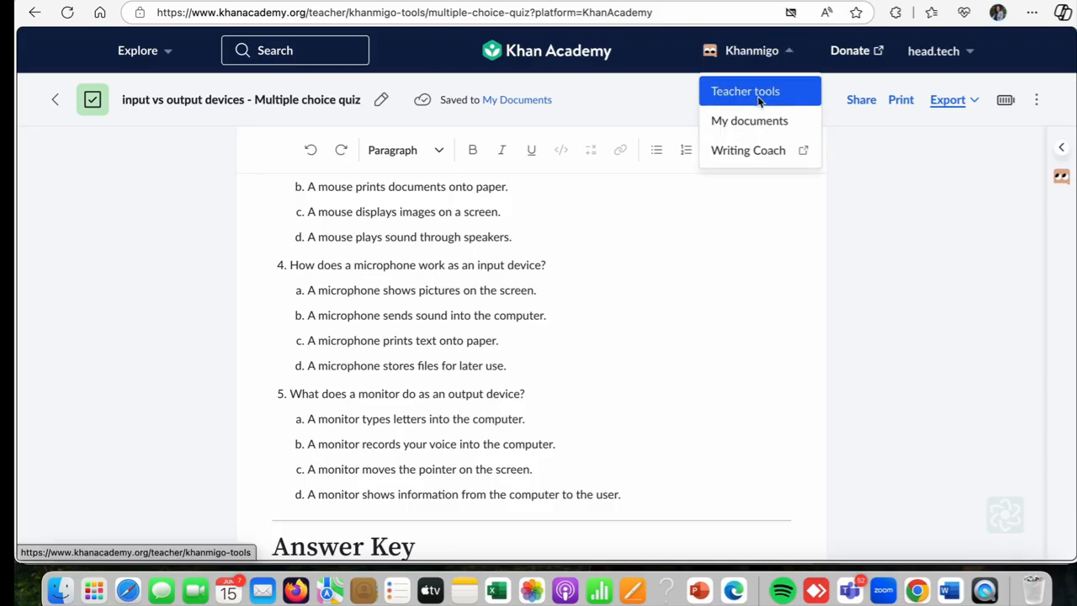
left_click(753, 94)
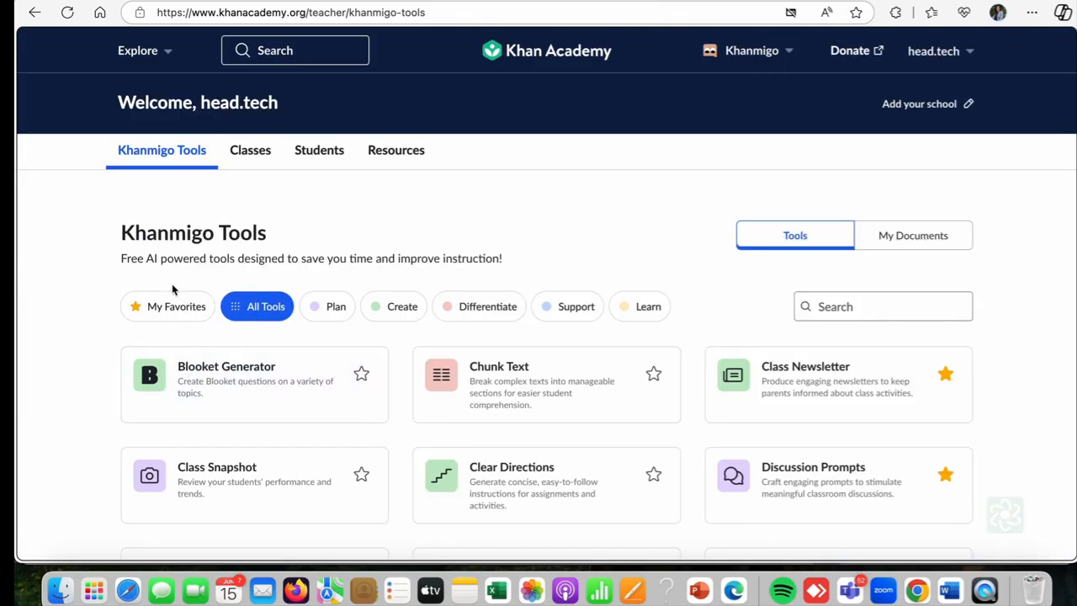
left_click(172, 304)
scroll(308, 420, "down", 1)
scroll(309, 420, "down", 5)
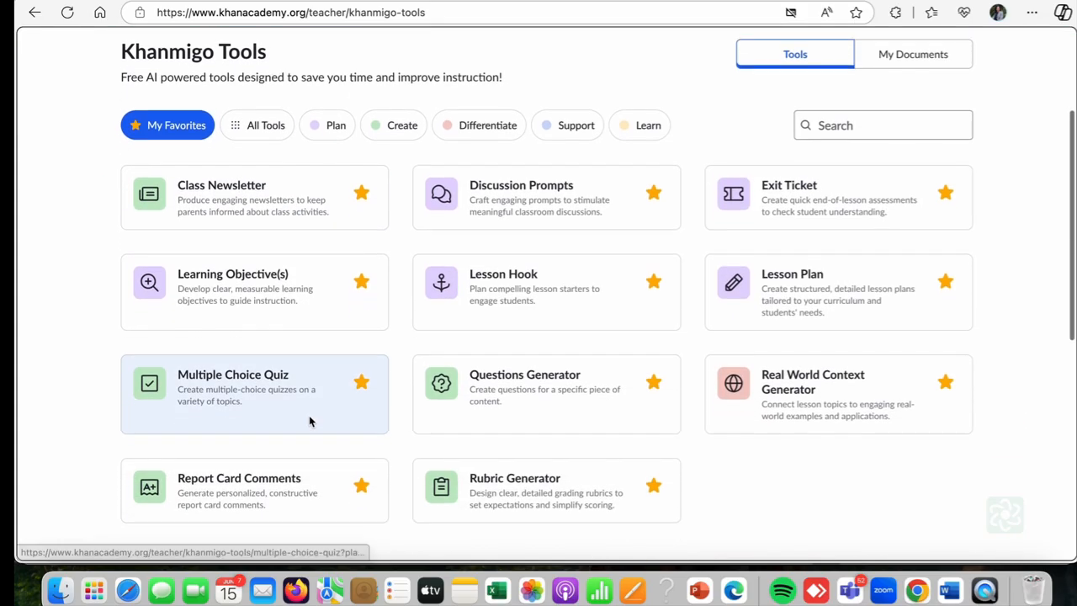
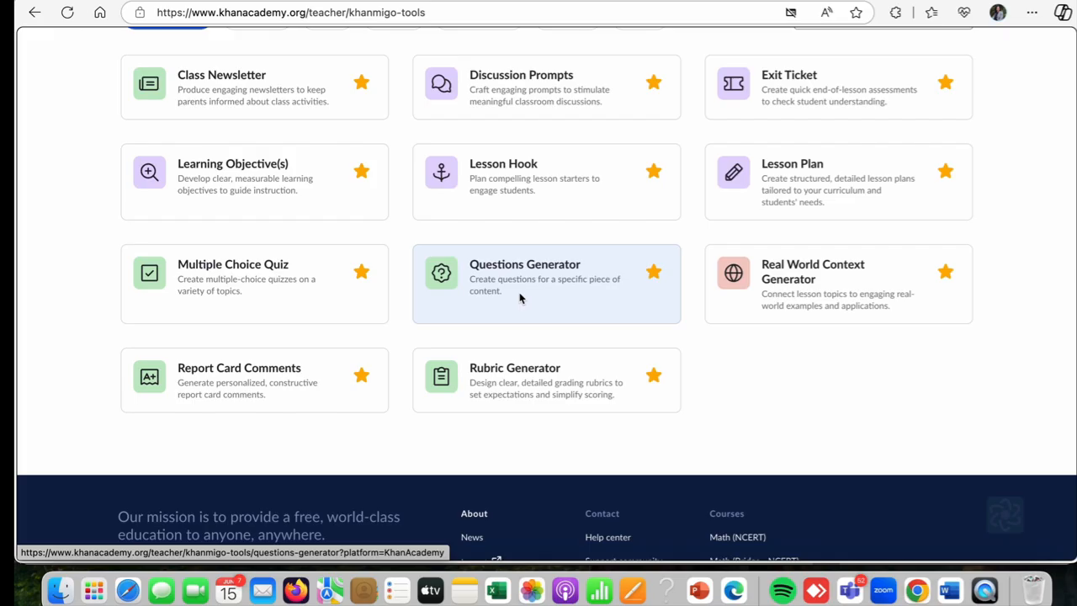
left_click(519, 298)
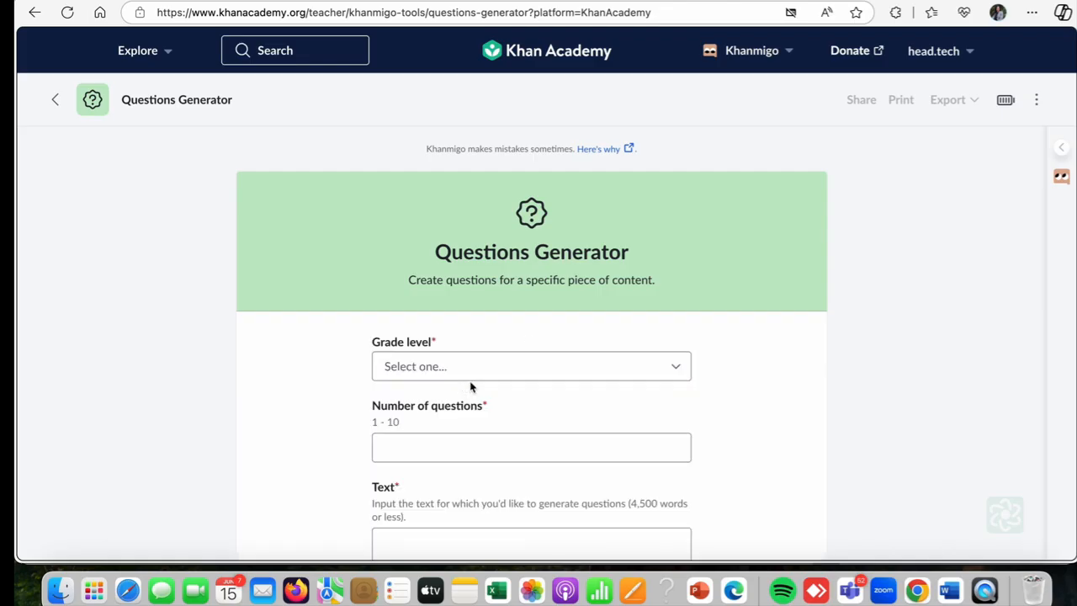
- Set the Questions Generator to 10th grade and 5 questions, with the text "emotional intelligence overview"
scroll(501, 369, "down", 3)
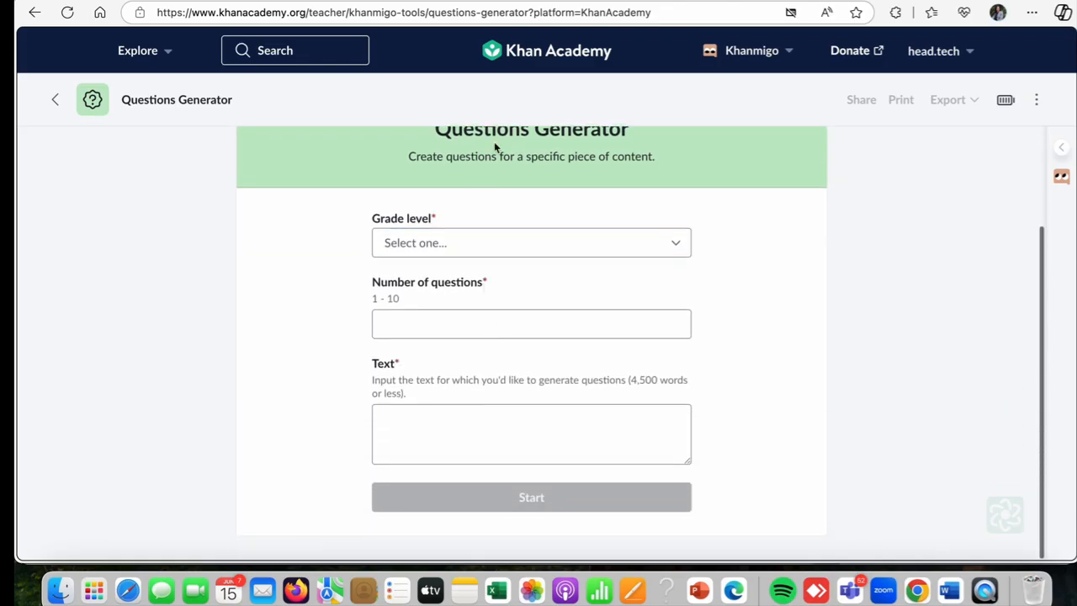
left_click(663, 250)
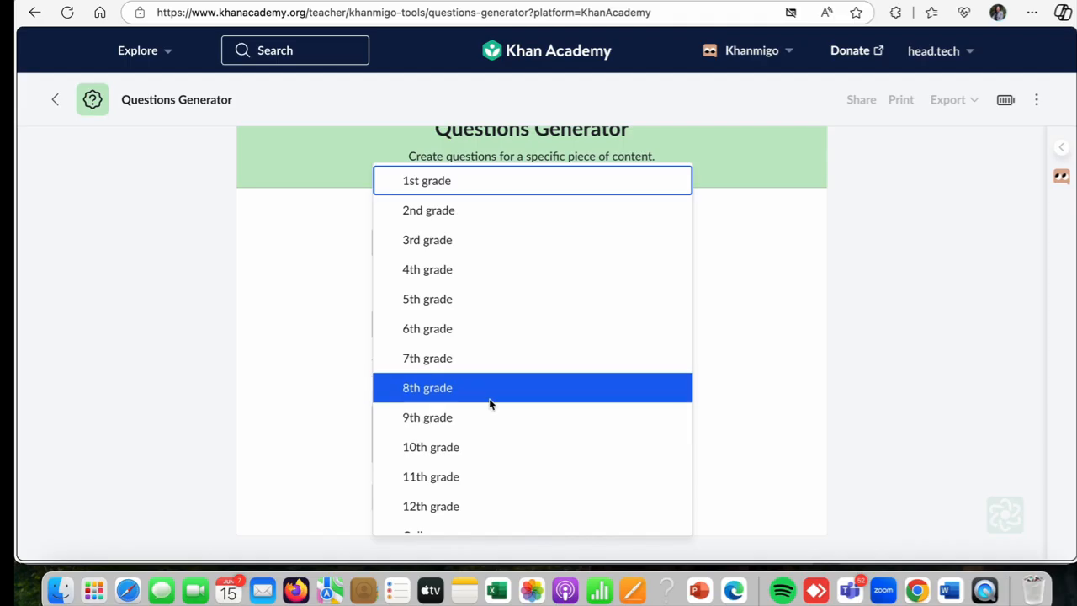
left_click(454, 445)
left_click(417, 325)
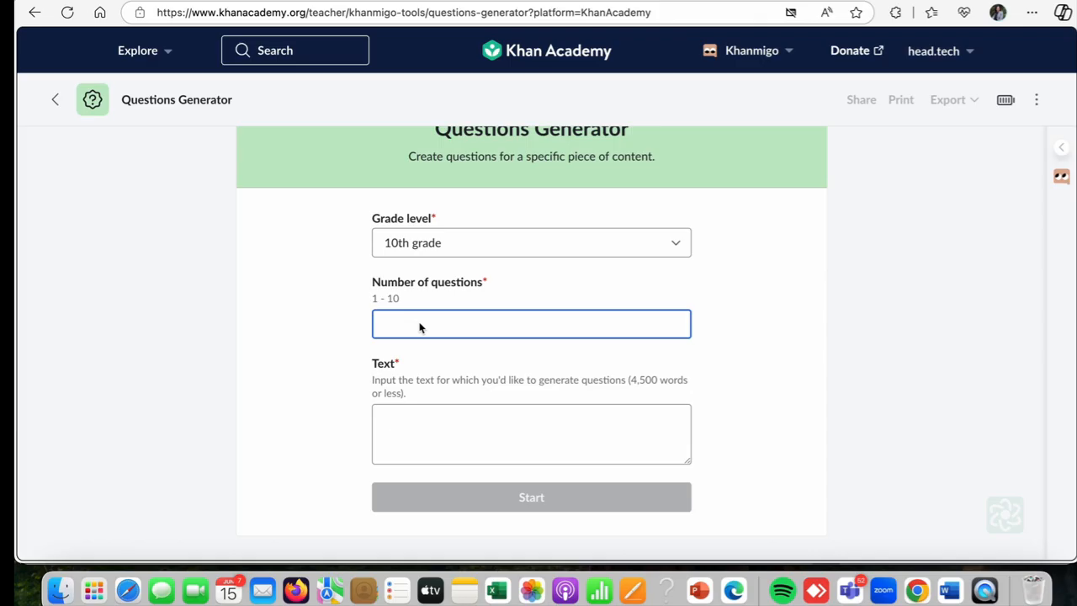
type("5")
left_click(411, 439)
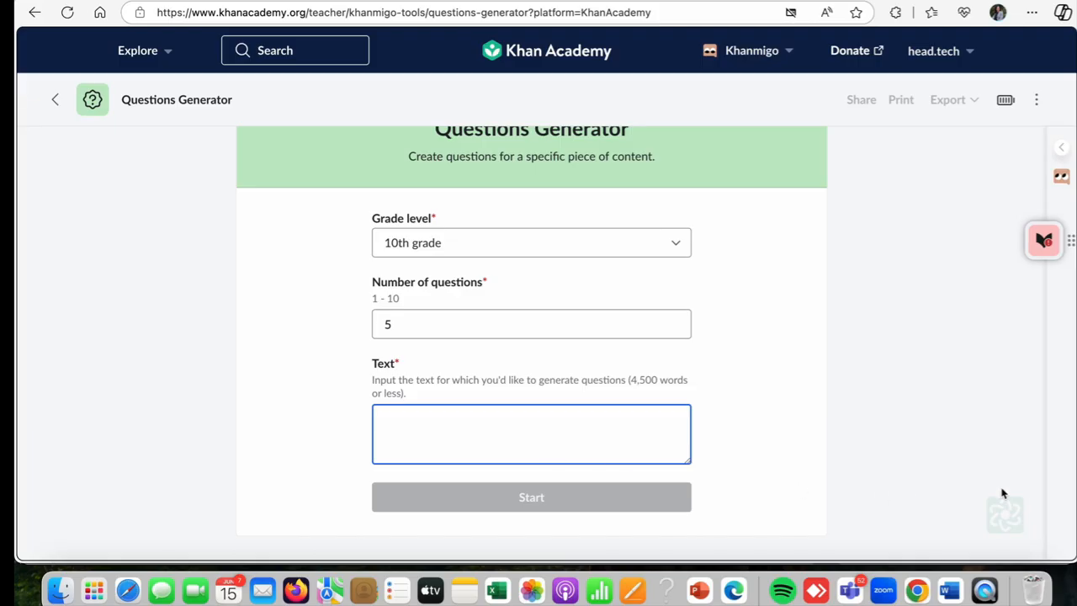
type("emot")
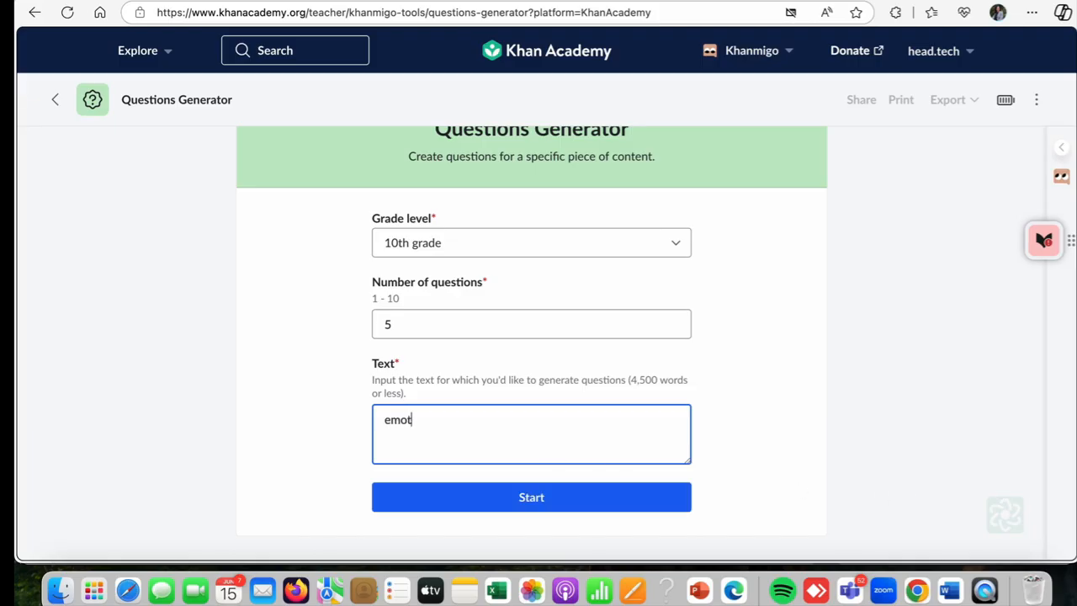
type("ional intelligence overview")
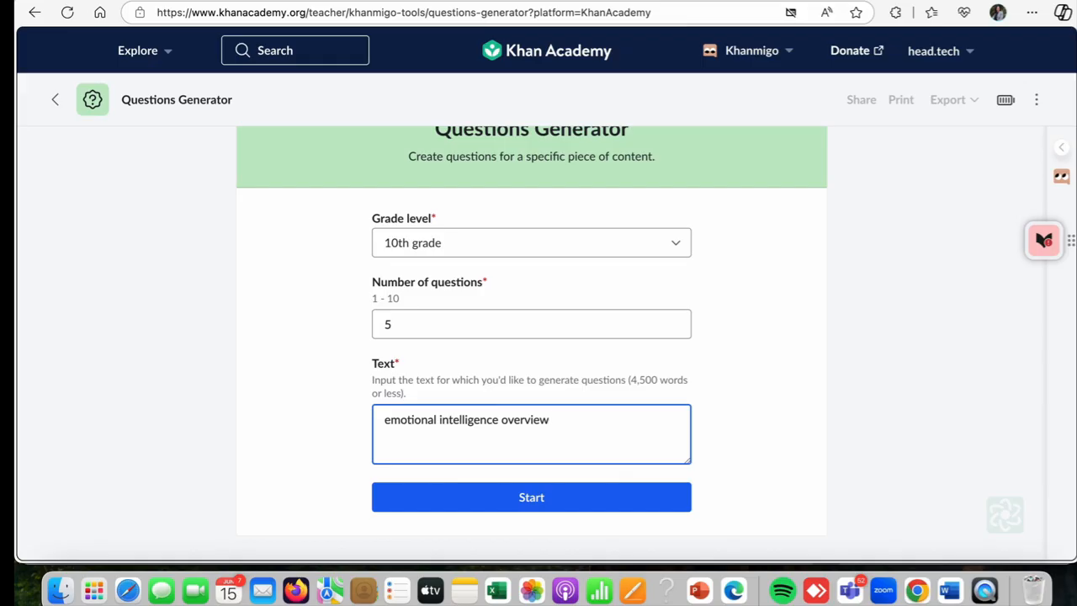
- Generate the emotional intelligence questions and review them together with the answer key
left_click(594, 507)
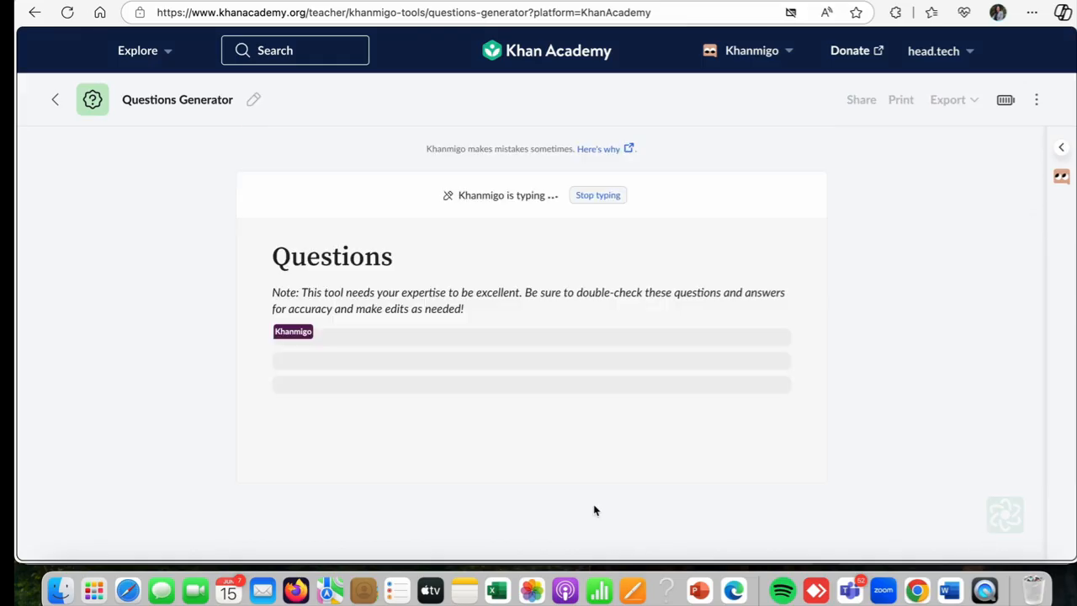
scroll(508, 374, "down", 2)
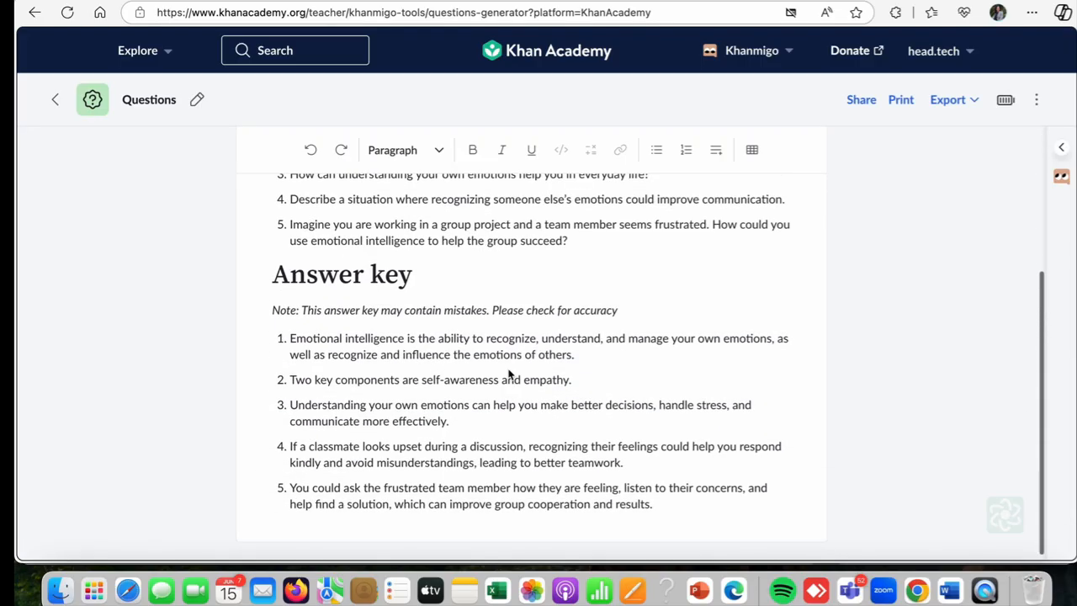
scroll(508, 373, "down", 1)
scroll(508, 374, "up", 3)
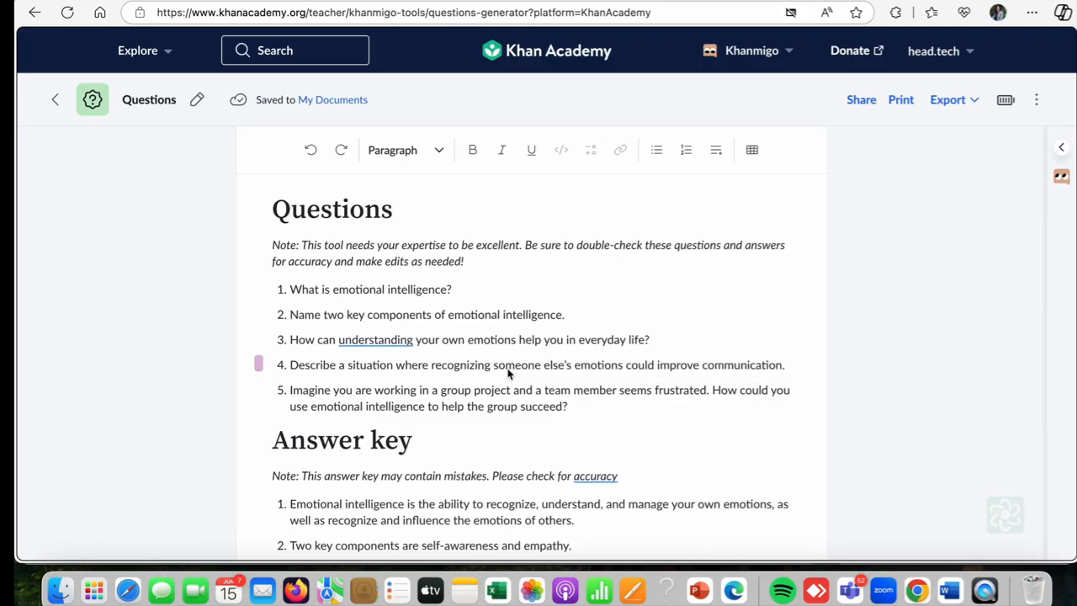
scroll(508, 374, "down", 3)
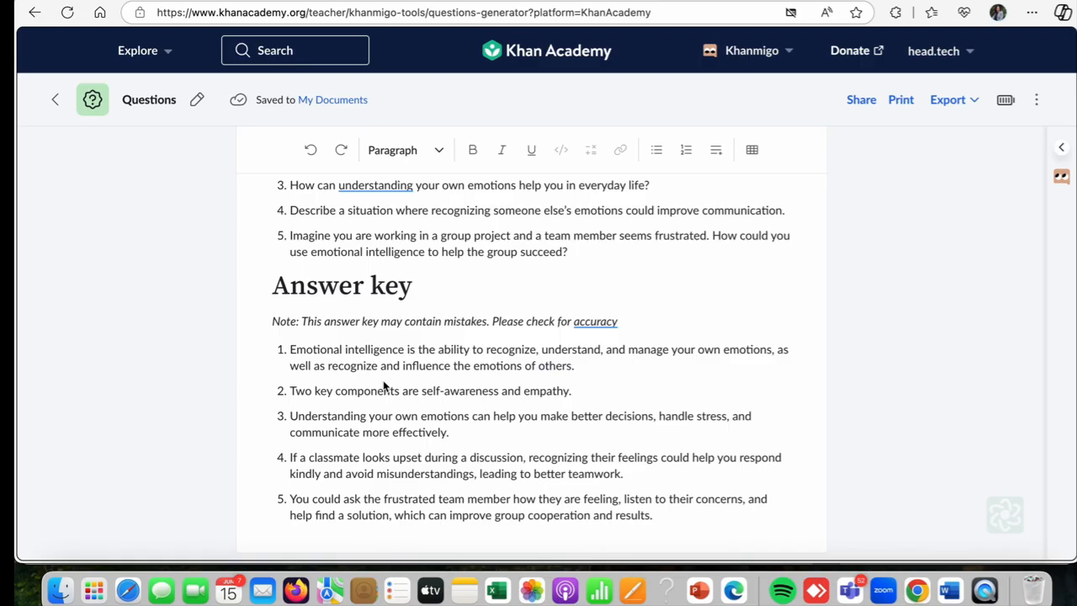
scroll(384, 379, "down", 1)
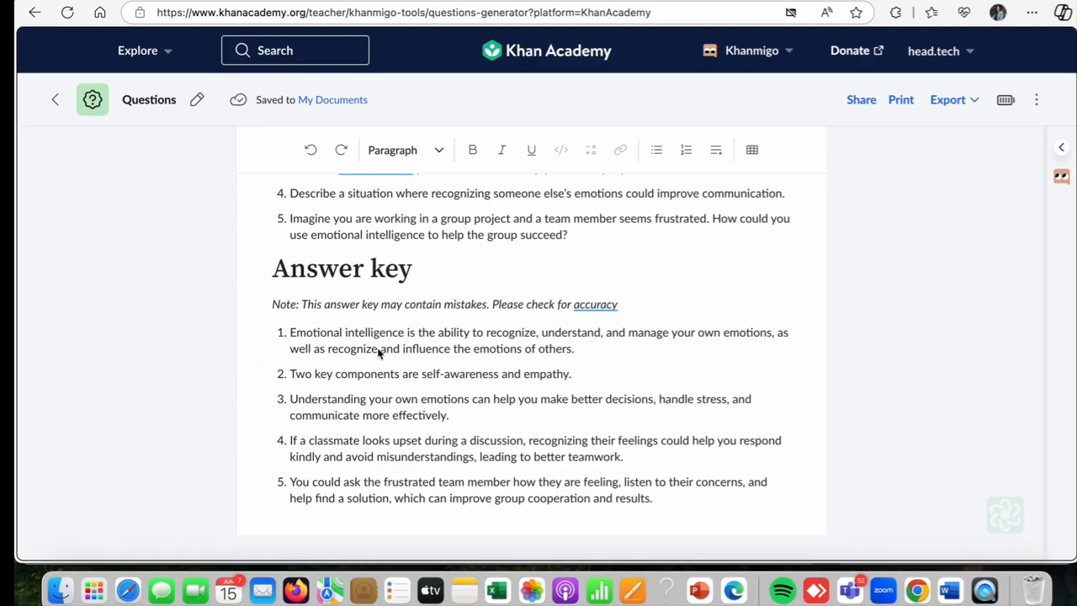
scroll(410, 360, "up", 3)
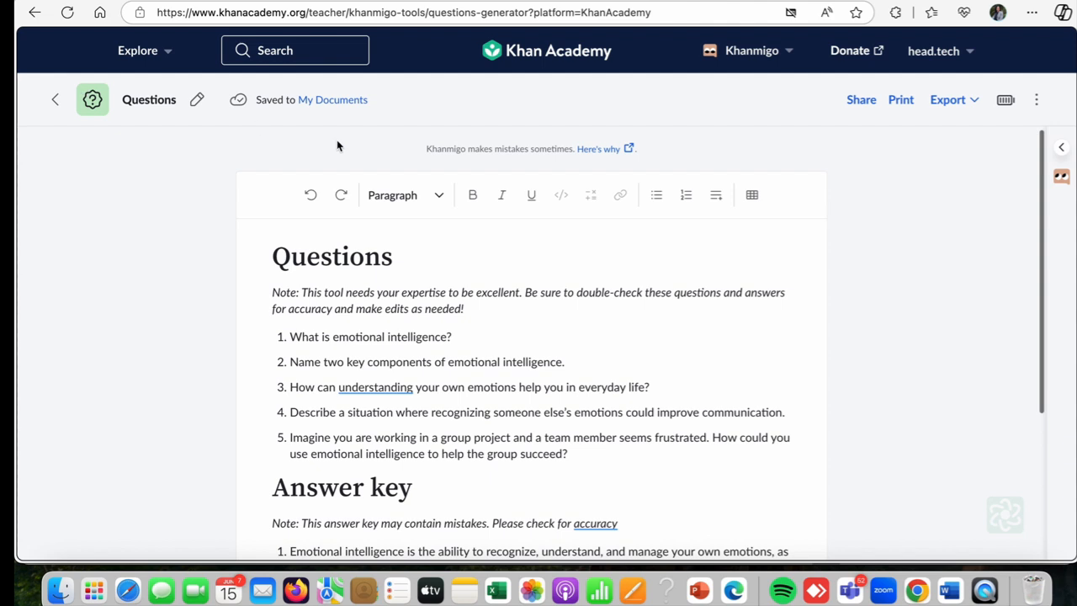
- Go back to the Questions Generator form and change the grade level to 6th grade
left_click(57, 103)
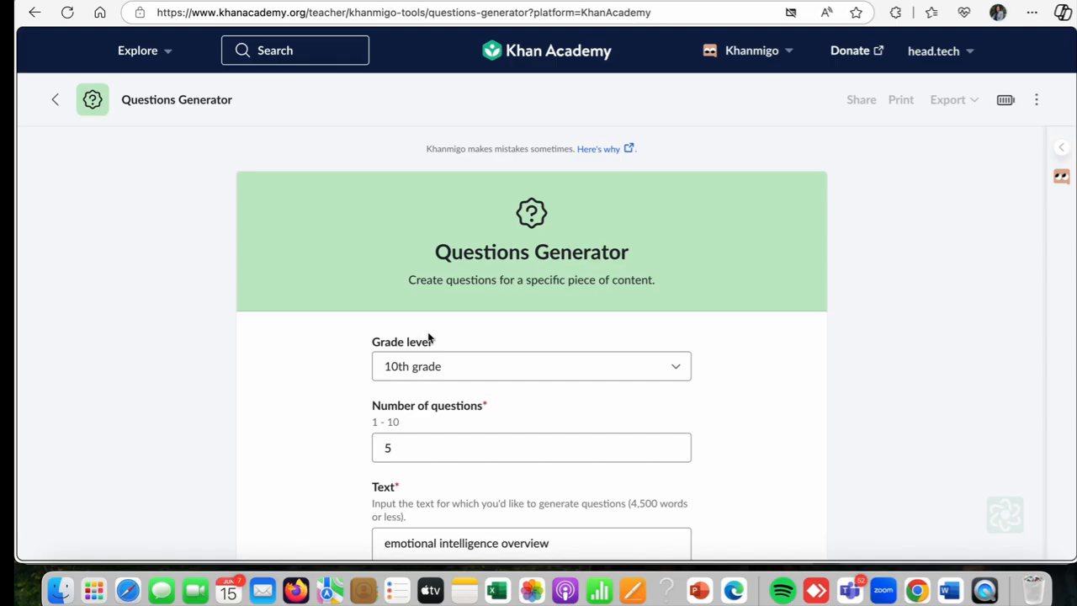
scroll(428, 311, "down", 2)
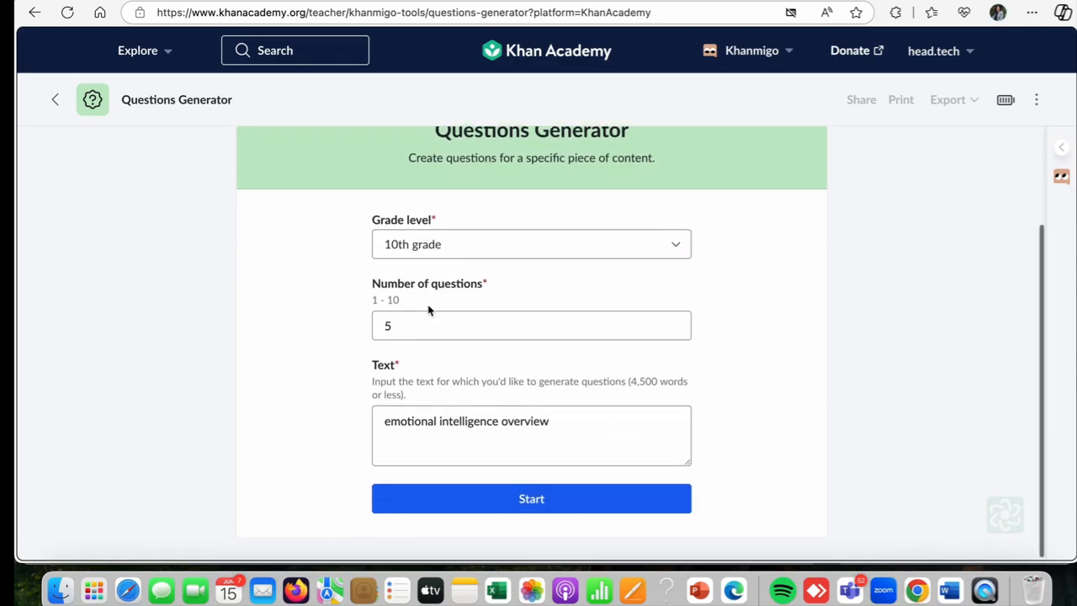
left_click(416, 254)
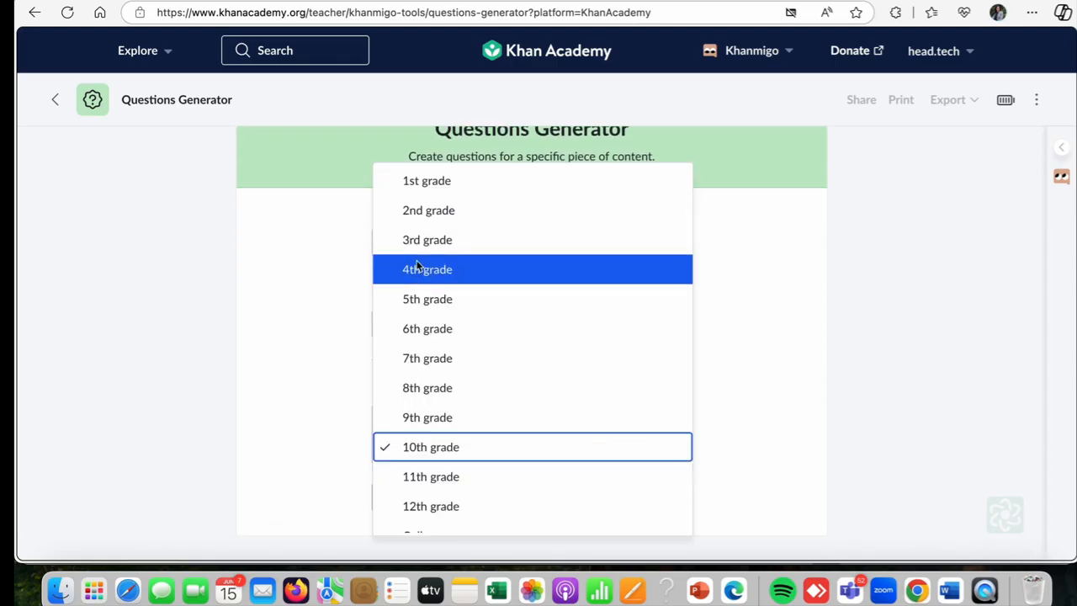
left_click(449, 340)
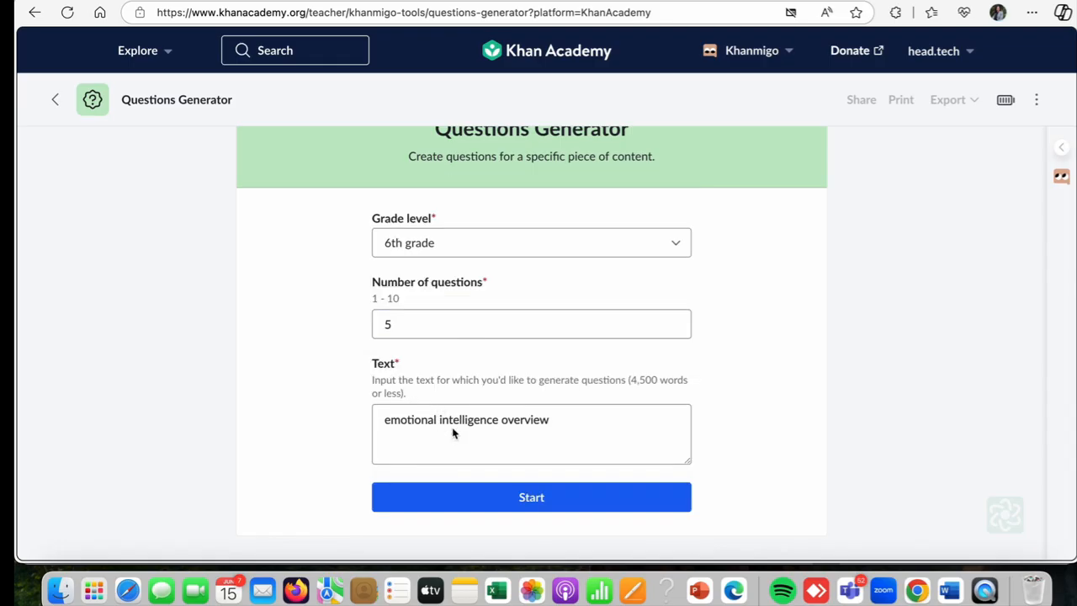
- Replace the text with "photosynthesis why sunlight is vital for photosynthesis", generate the questions and review them
left_click_drag(550, 423, 375, 412)
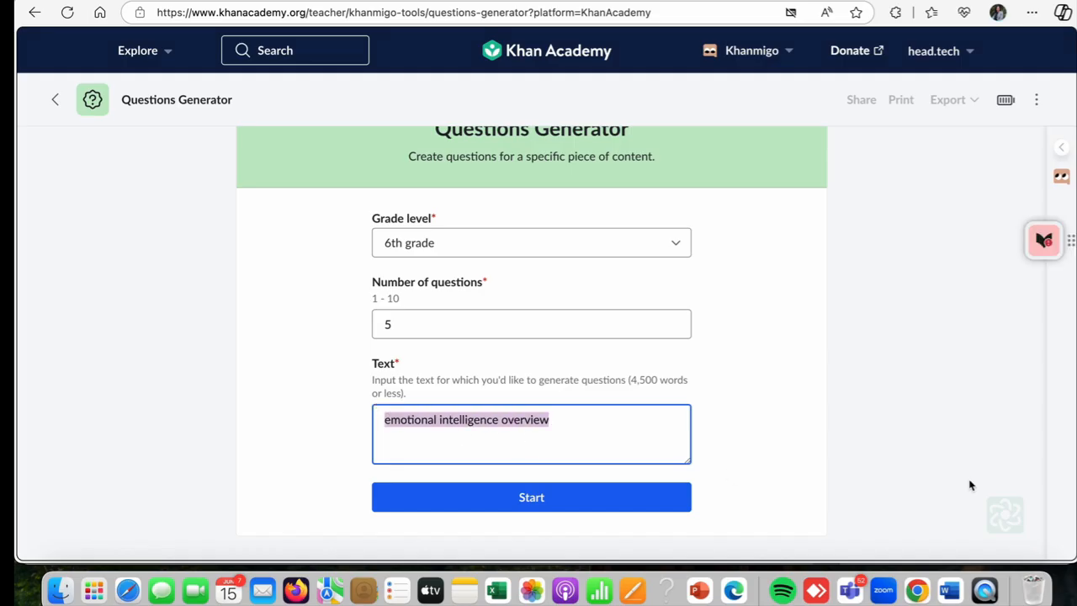
type("phot")
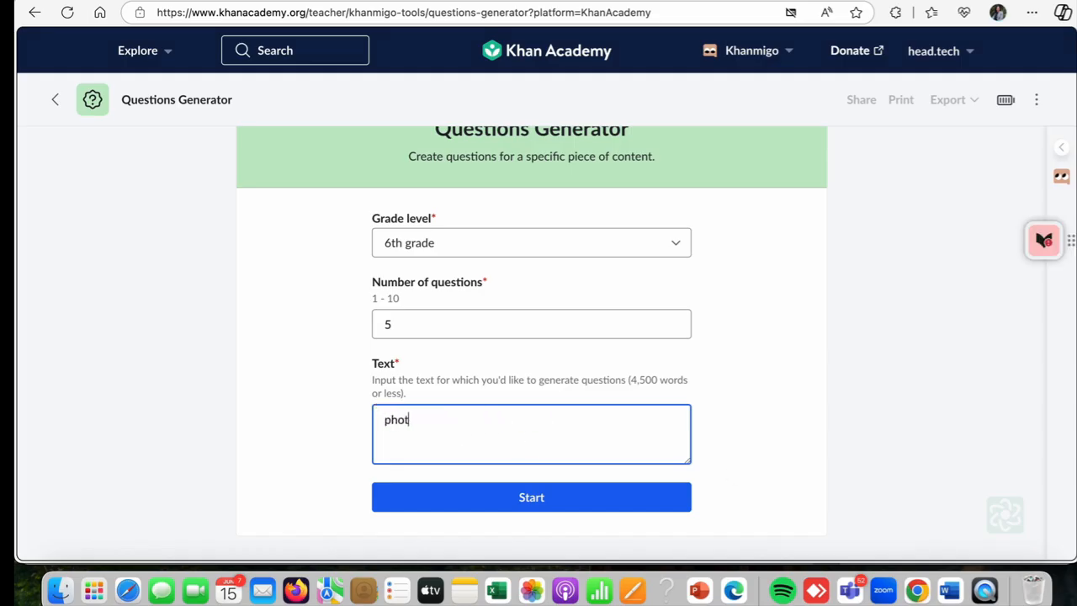
type("osynthesis")
type("why sunligh")
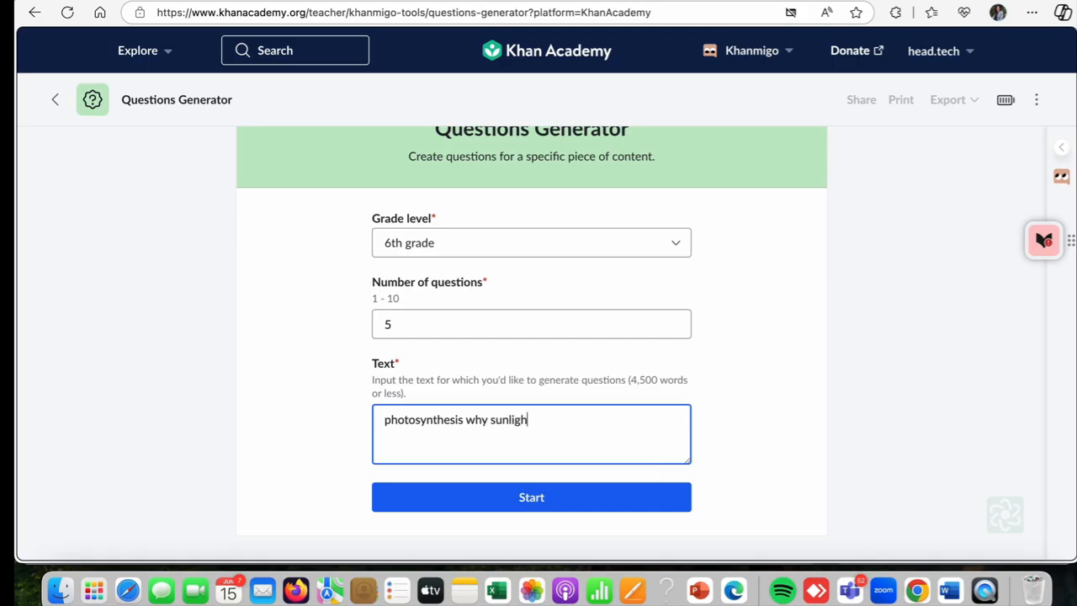
type("t is vital for photosynthesis")
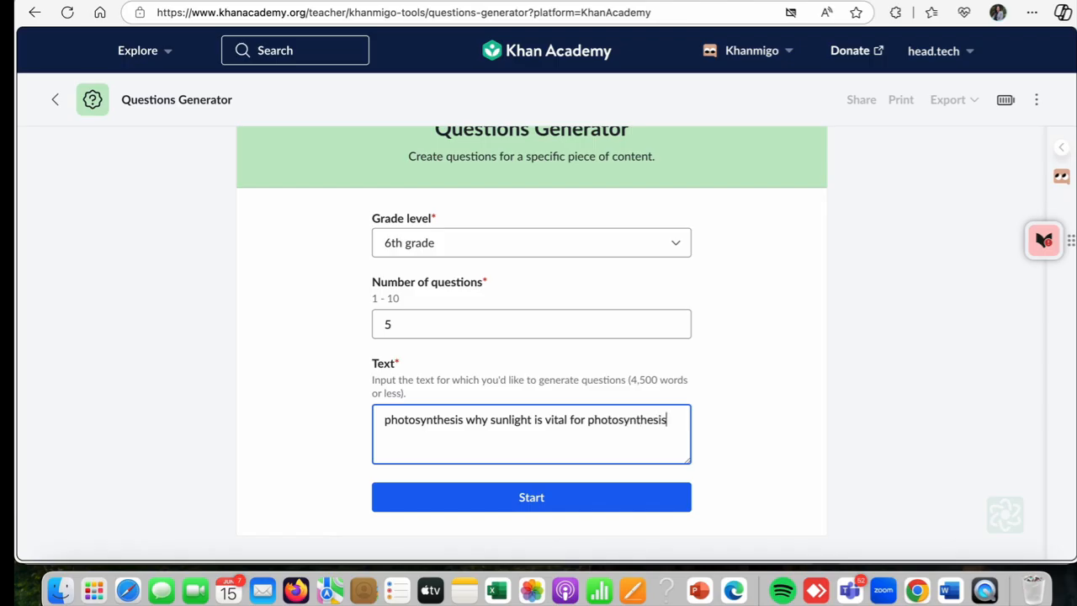
left_click(570, 509)
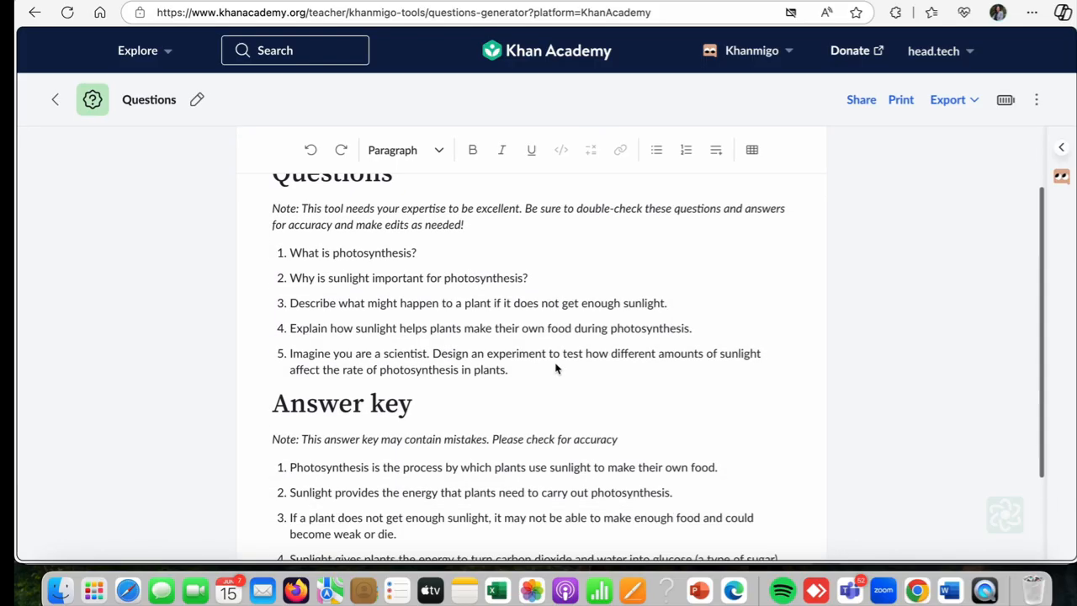
scroll(556, 368, "down", 1)
scroll(556, 368, "up", 2)
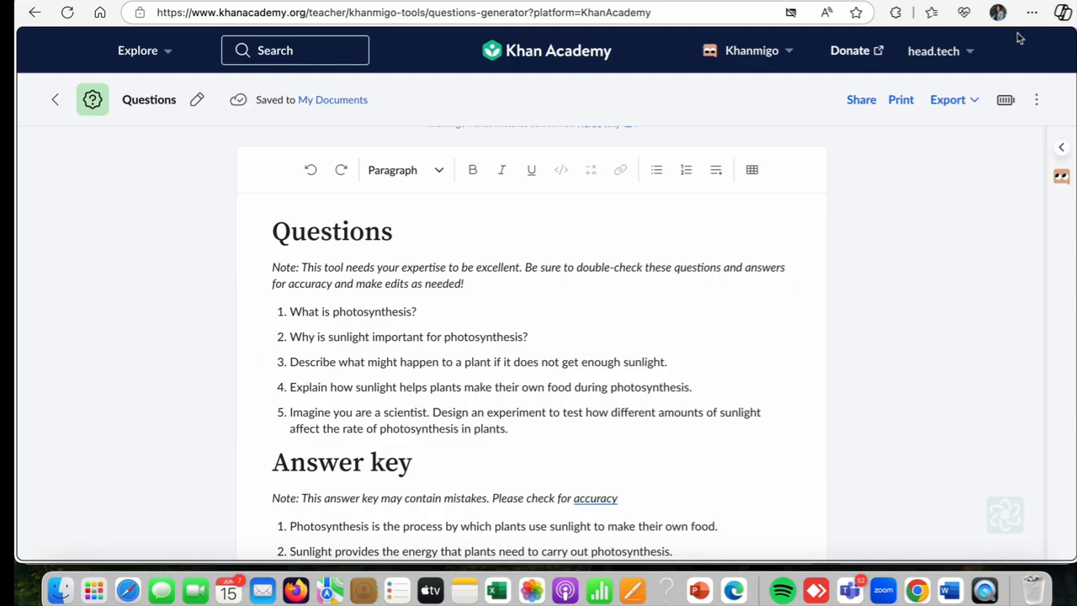
- Examine the share, print and export options for the photosynthesis questions
left_click(861, 100)
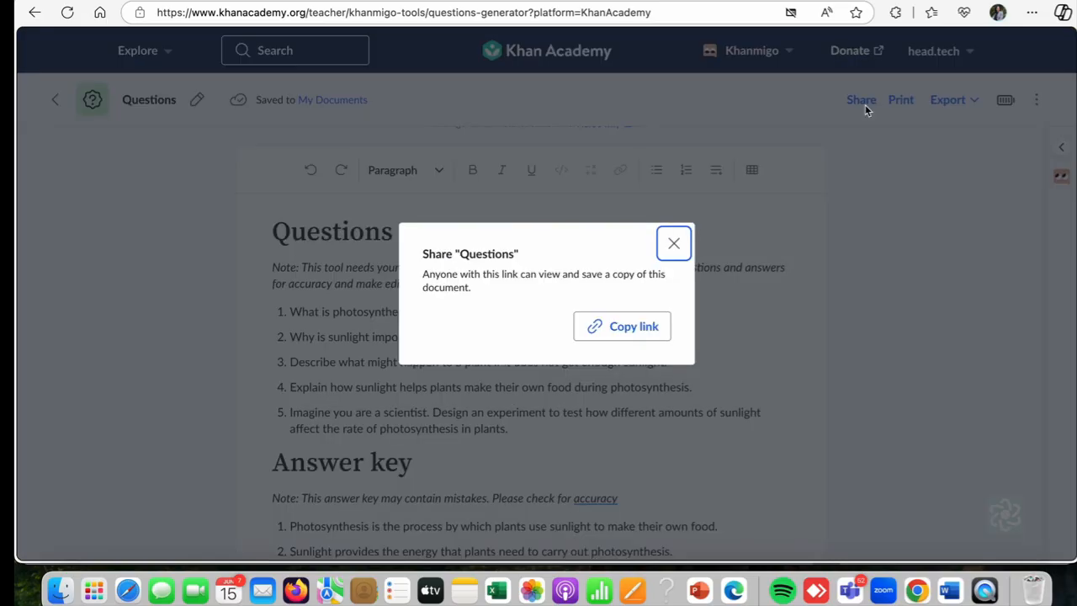
left_click(674, 244)
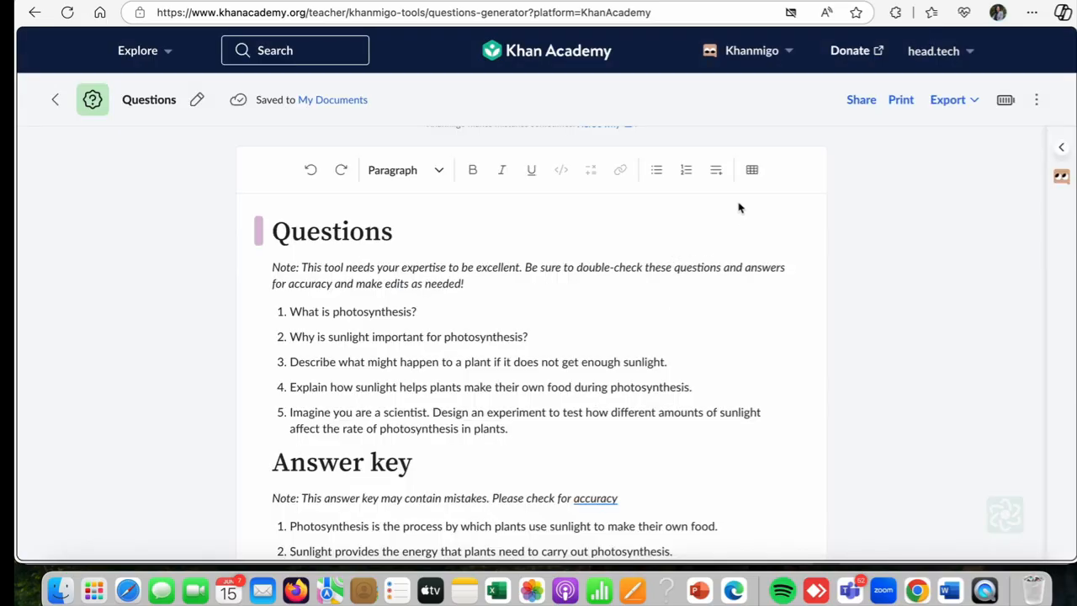
left_click(900, 100)
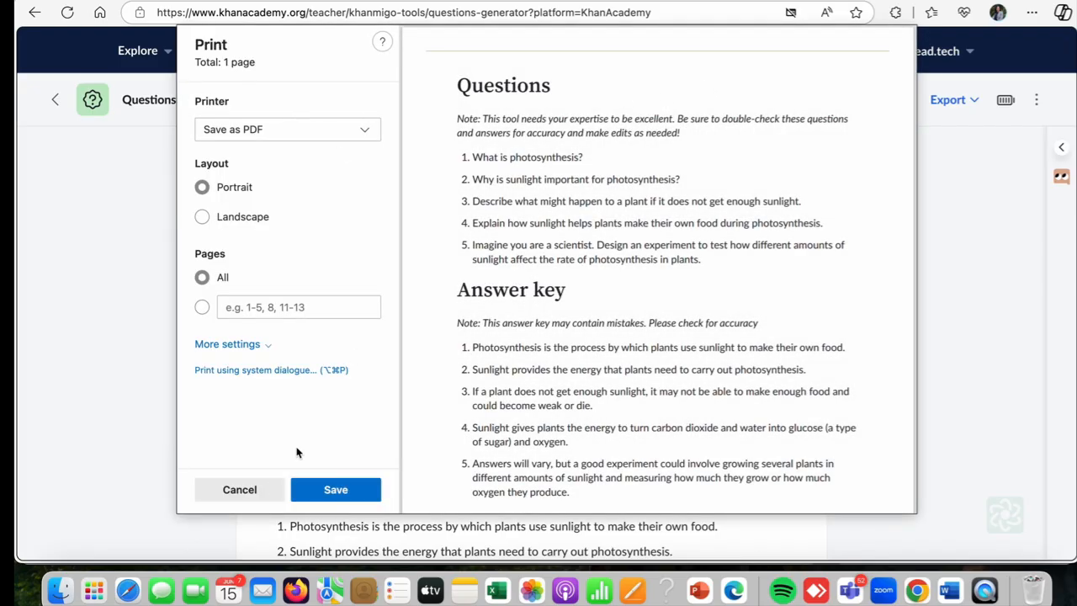
left_click(259, 491)
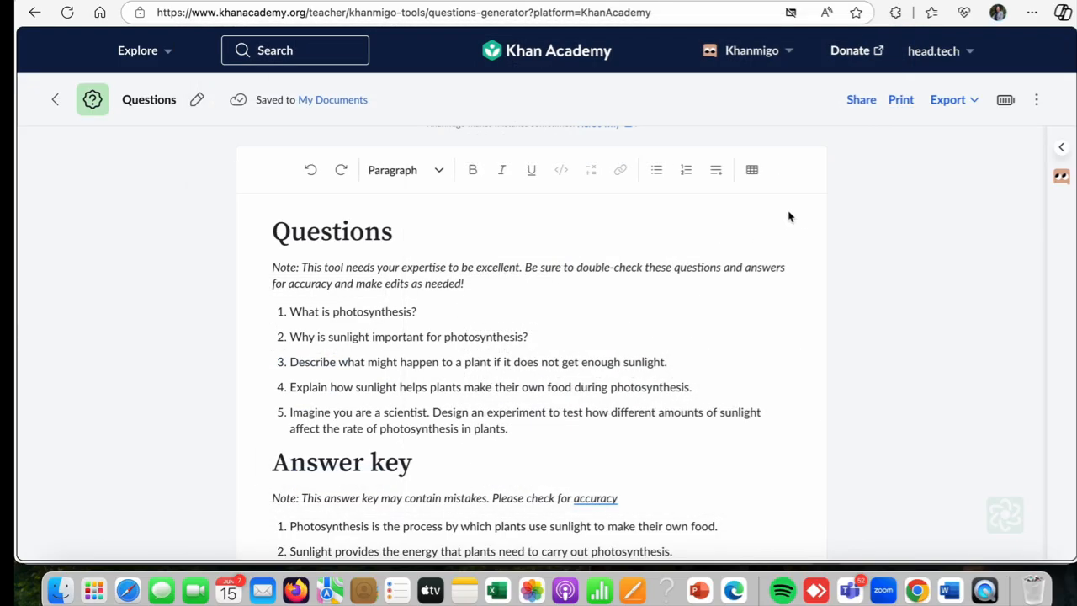
left_click(969, 102)
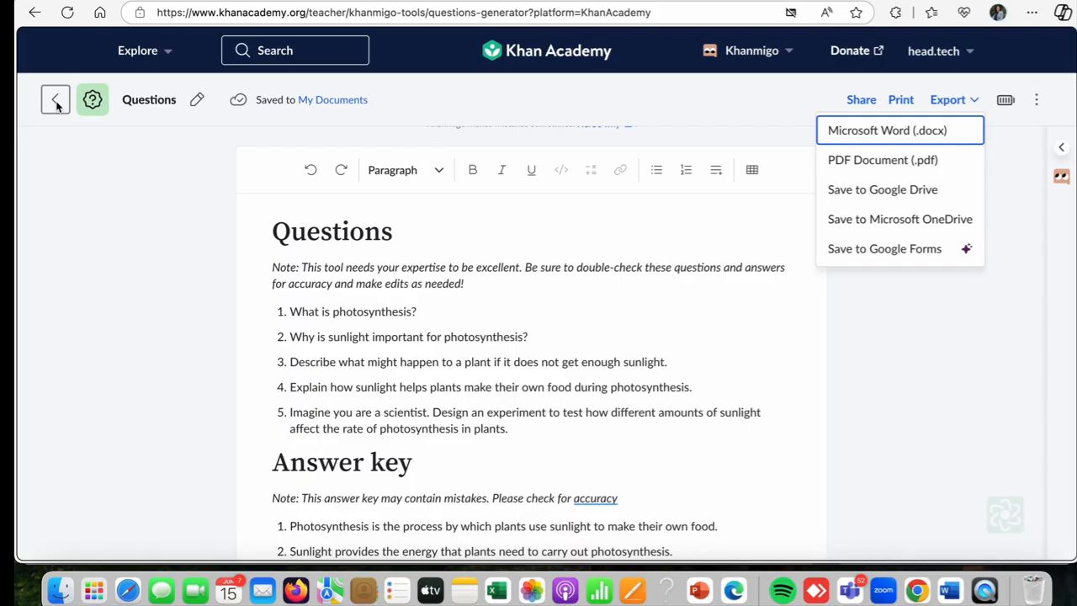
- Return to the teacher tools and show the favorites, down to the Real World Context Generator
left_click(778, 59)
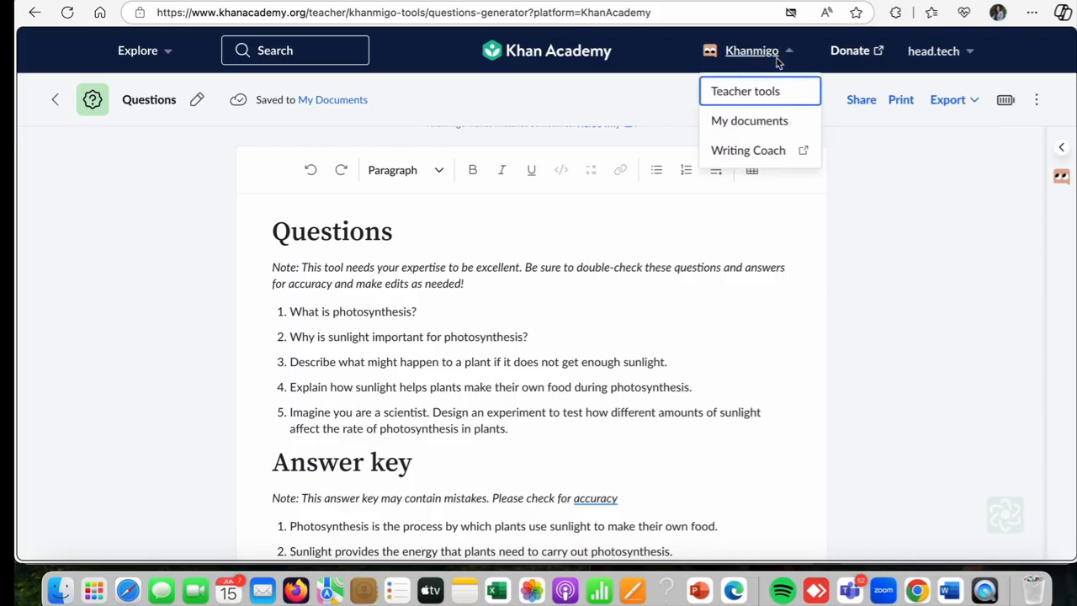
left_click(728, 92)
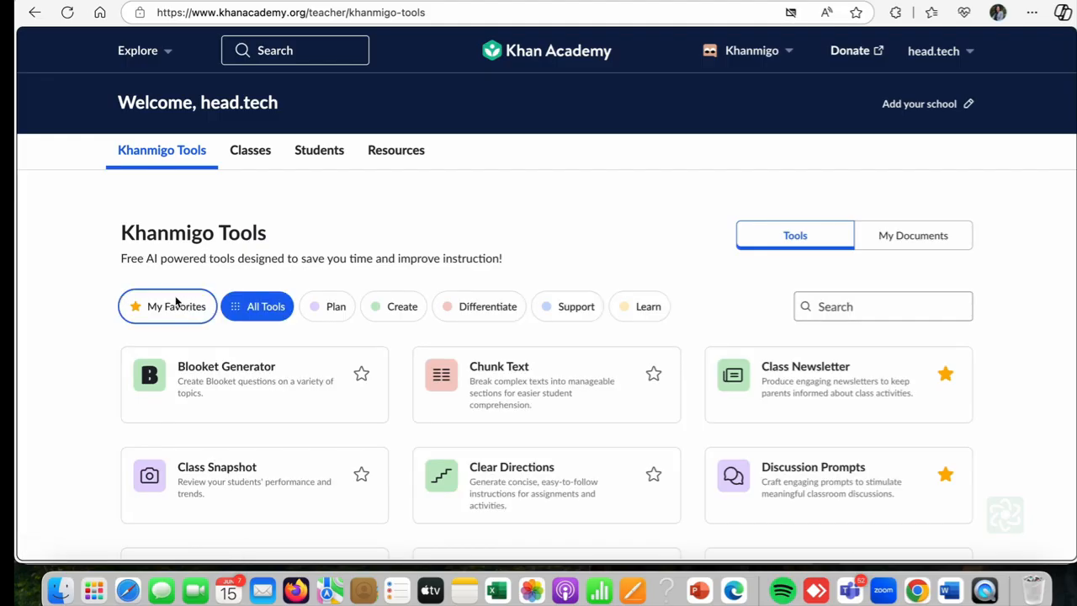
left_click(175, 307)
scroll(481, 370, "down", 3)
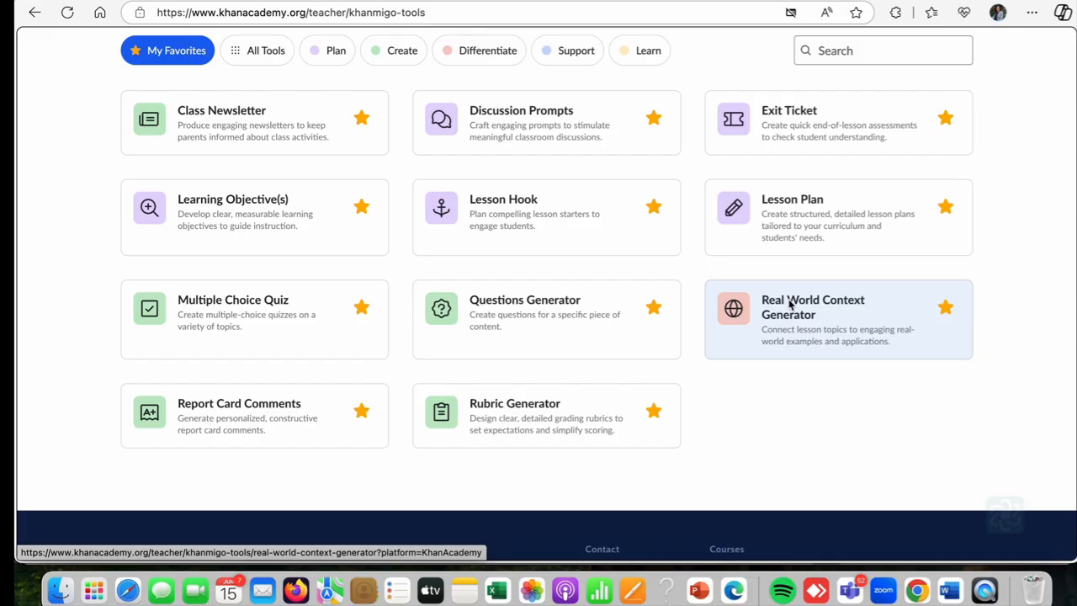
- Open the Real World Context Generator and set the grade level to 10th grade
left_click(781, 309)
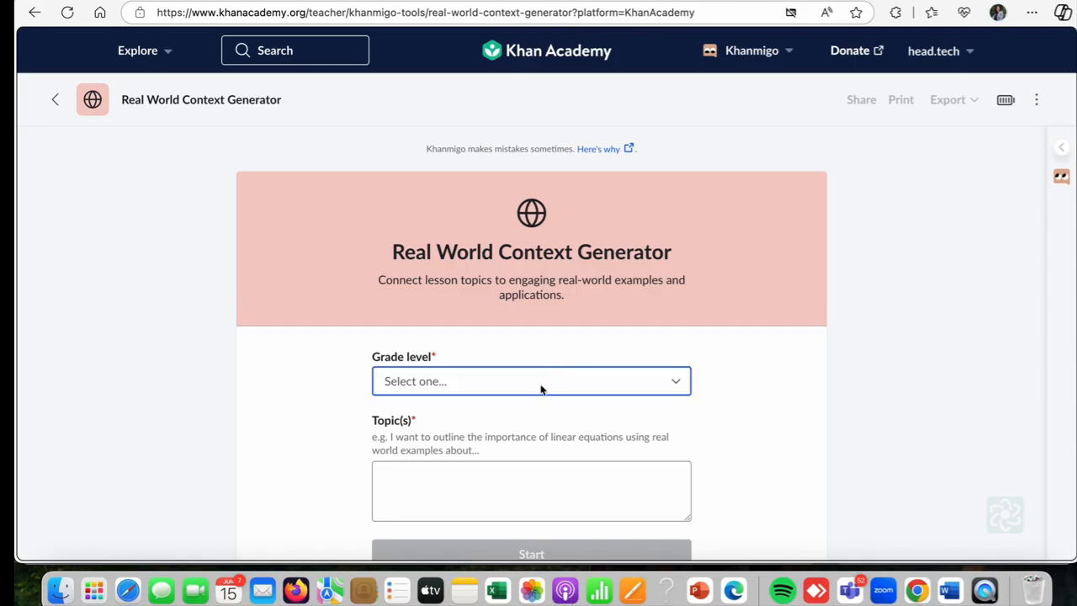
left_click(514, 389)
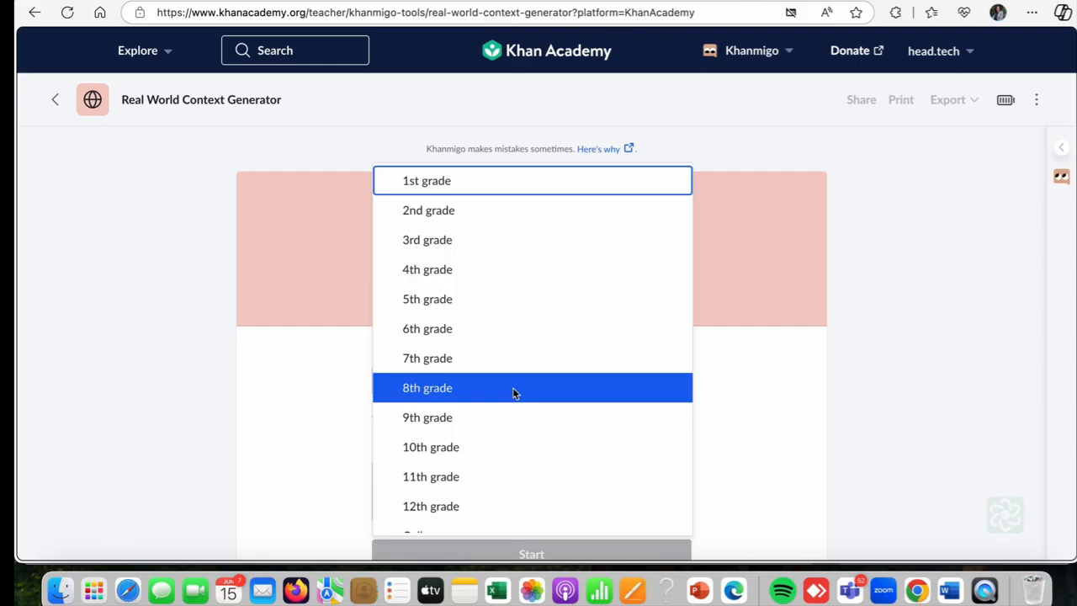
left_click(446, 459)
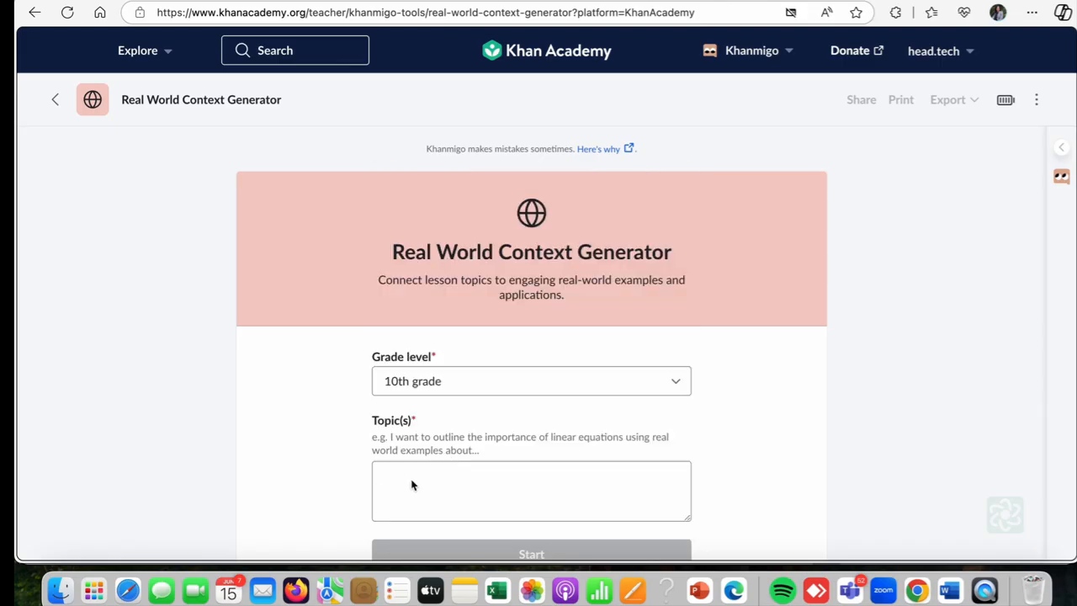
- Enter the topic "Acid and bases - pH in soaps and soil quality for plants", generate the real-world ideas and review them
left_click(412, 484)
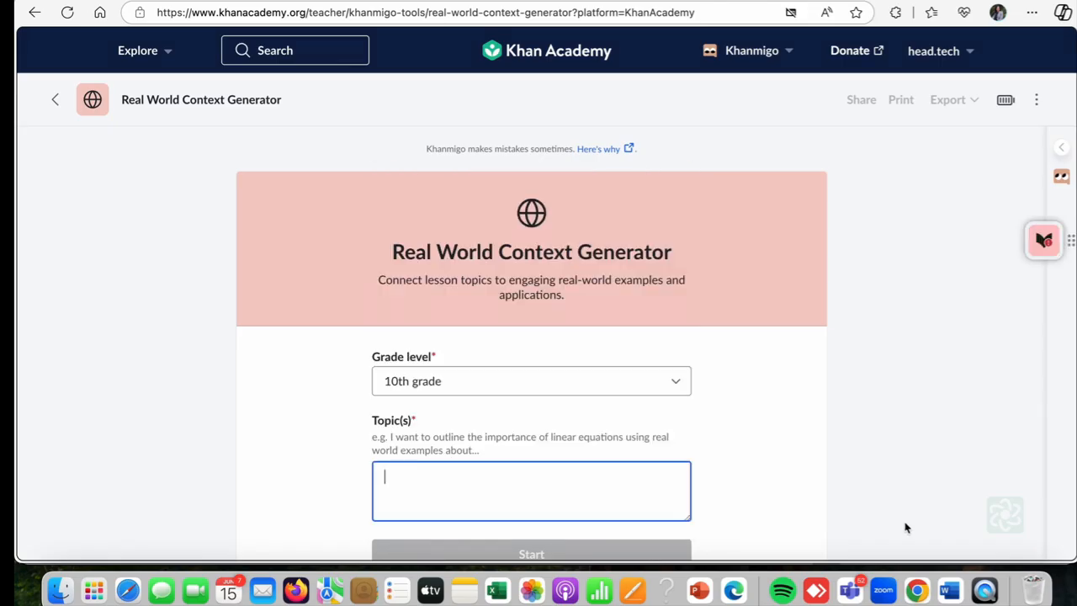
type("Acid ")
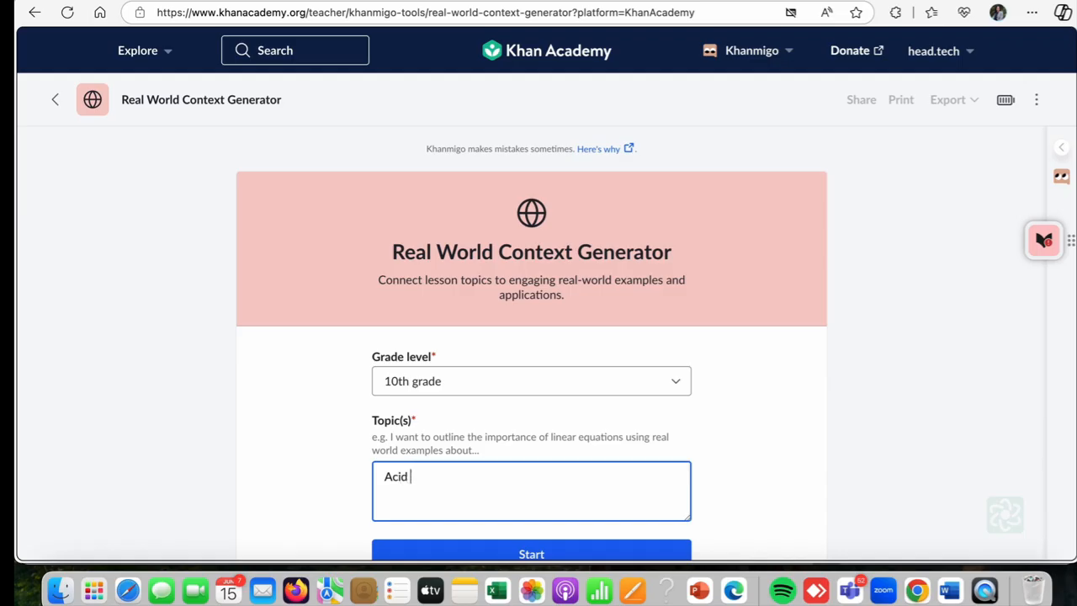
type("and bases - pH in soaps and sq")
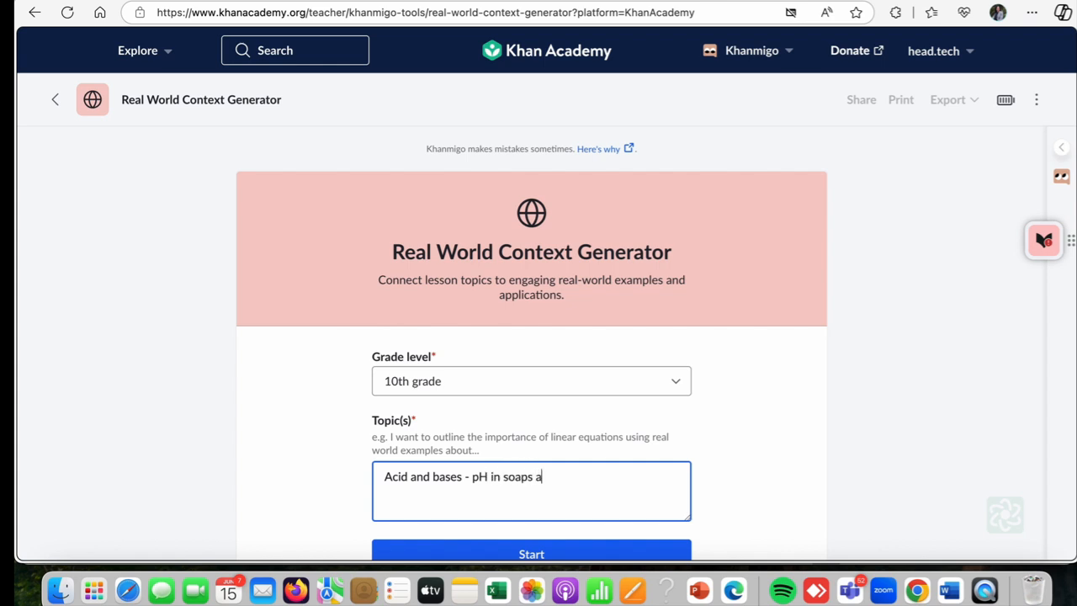
key("BackSpace")
type("oil quality for plants")
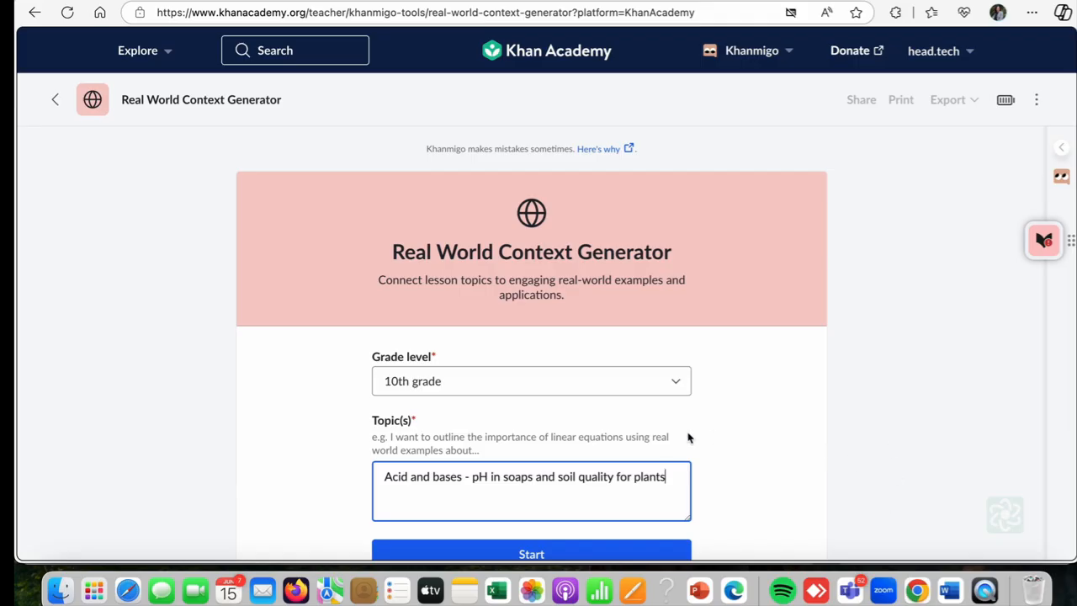
scroll(688, 437, "down", 1)
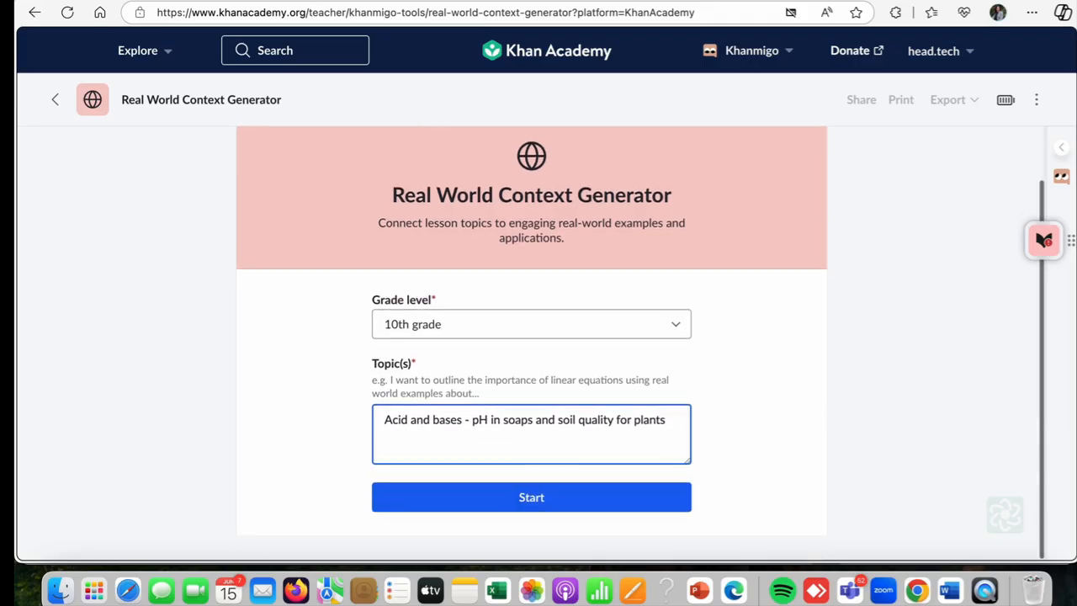
left_click(531, 499)
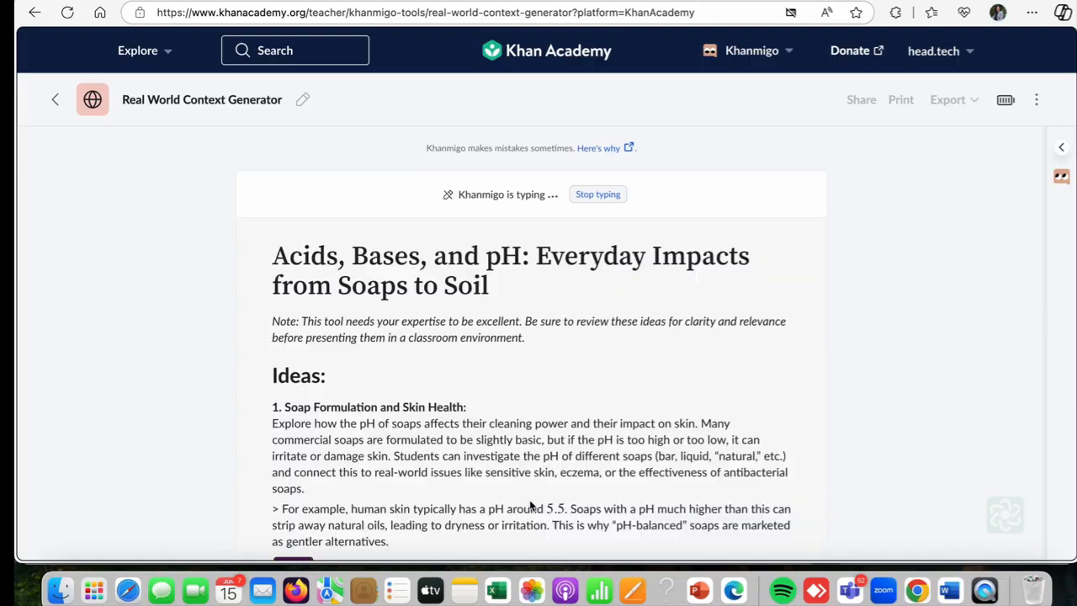
scroll(390, 298, "up", 2)
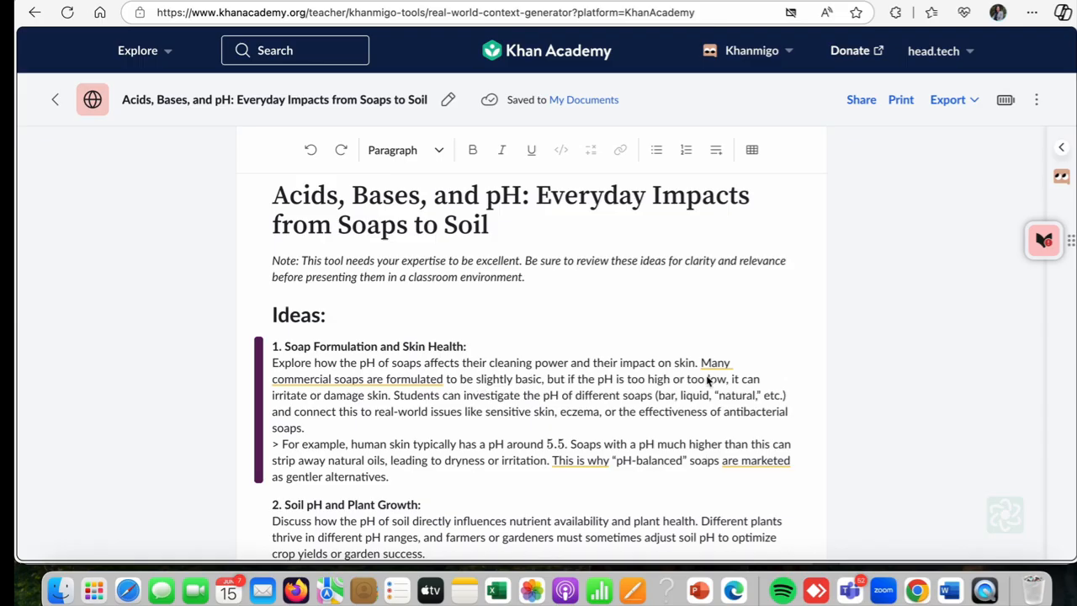
mouse_move(340, 380)
scroll(515, 459, "down", 3)
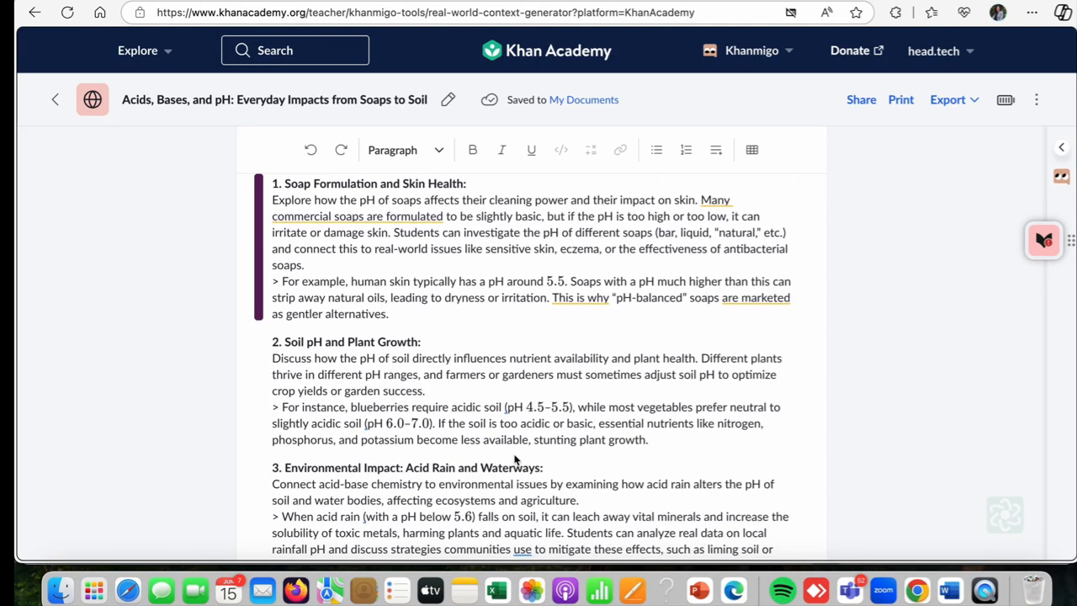
scroll(516, 459, "down", 1)
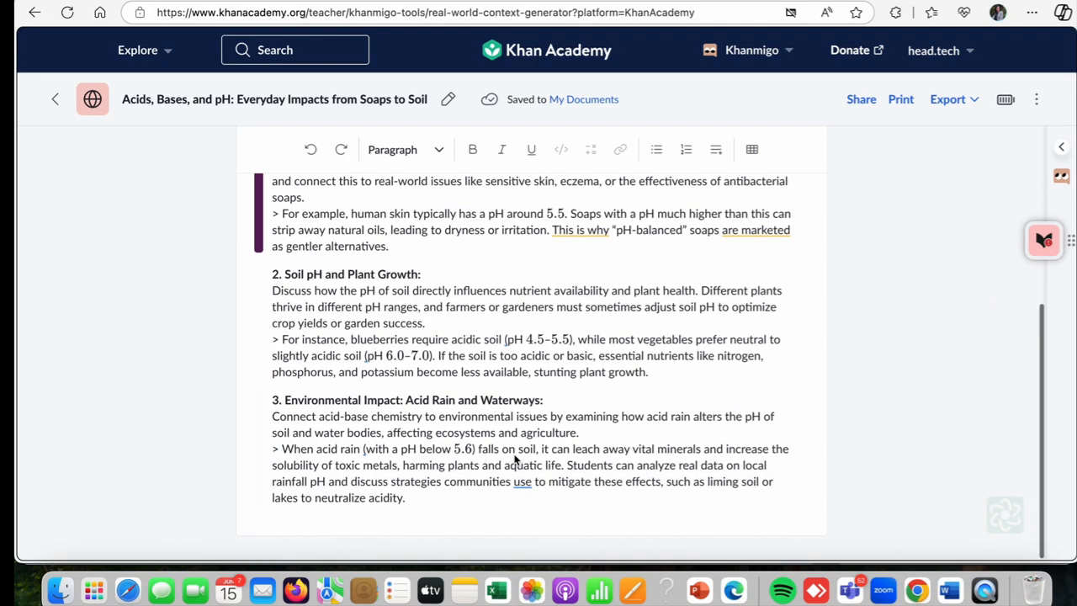
scroll(425, 264, "up", 1)
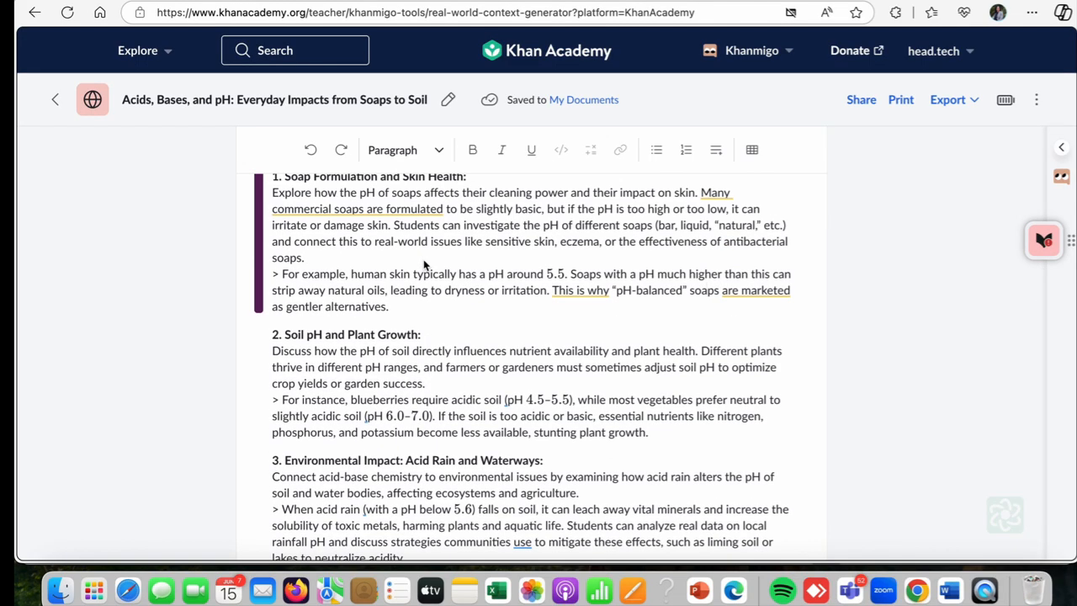
- Go back to the Real World Context Generator form and change the grade level to 11th grade
left_click(55, 100)
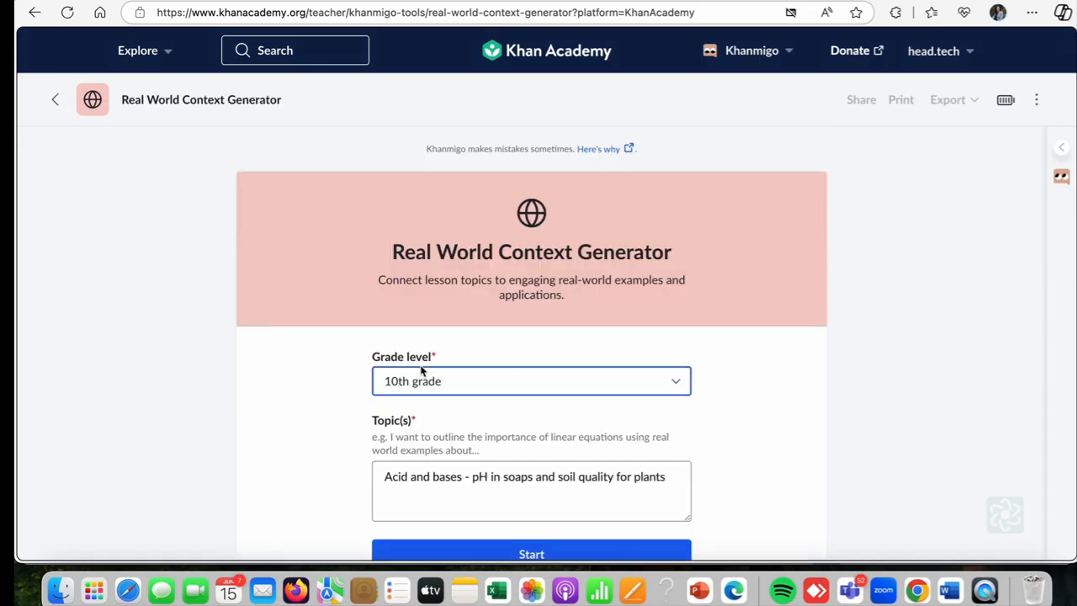
scroll(422, 371, "down", 2)
left_click(488, 328)
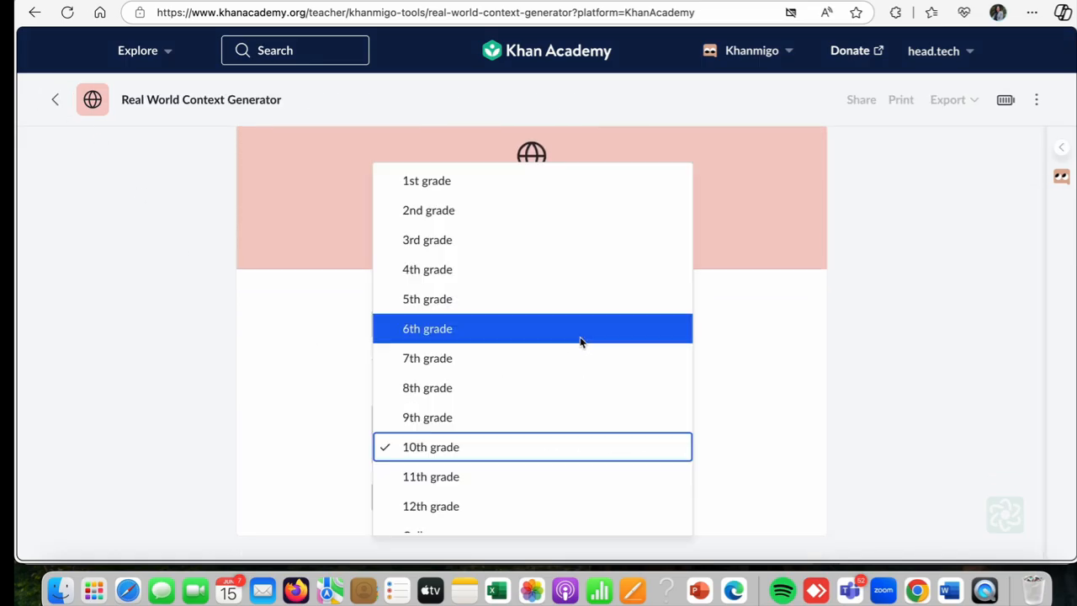
left_click(444, 476)
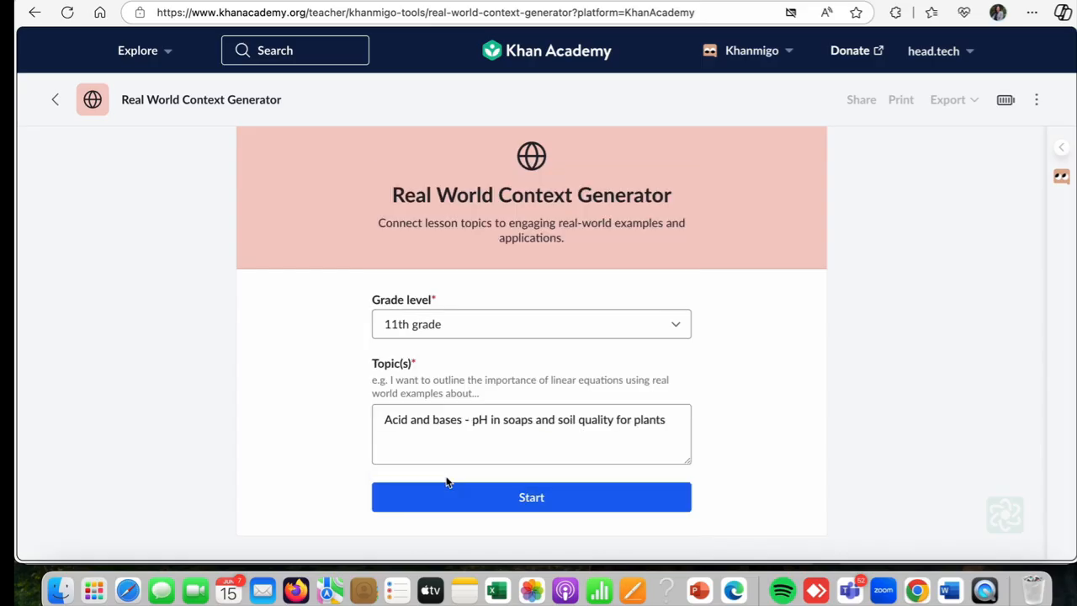
- Replace the topic with "Marketing Mix", generate the real-world ideas and review them
left_click(389, 434)
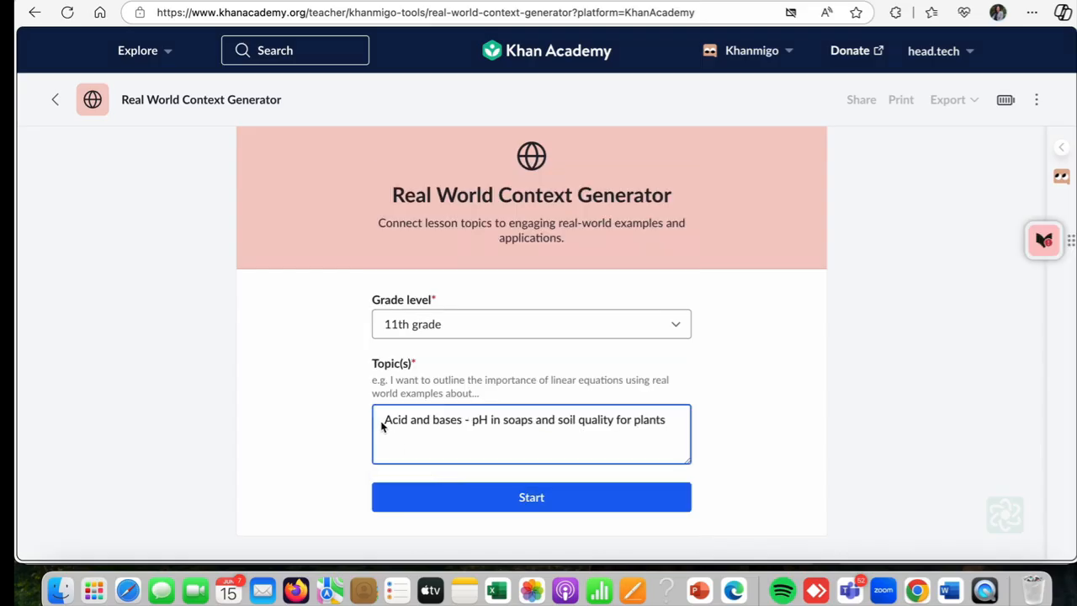
left_click_drag(382, 422, 624, 433)
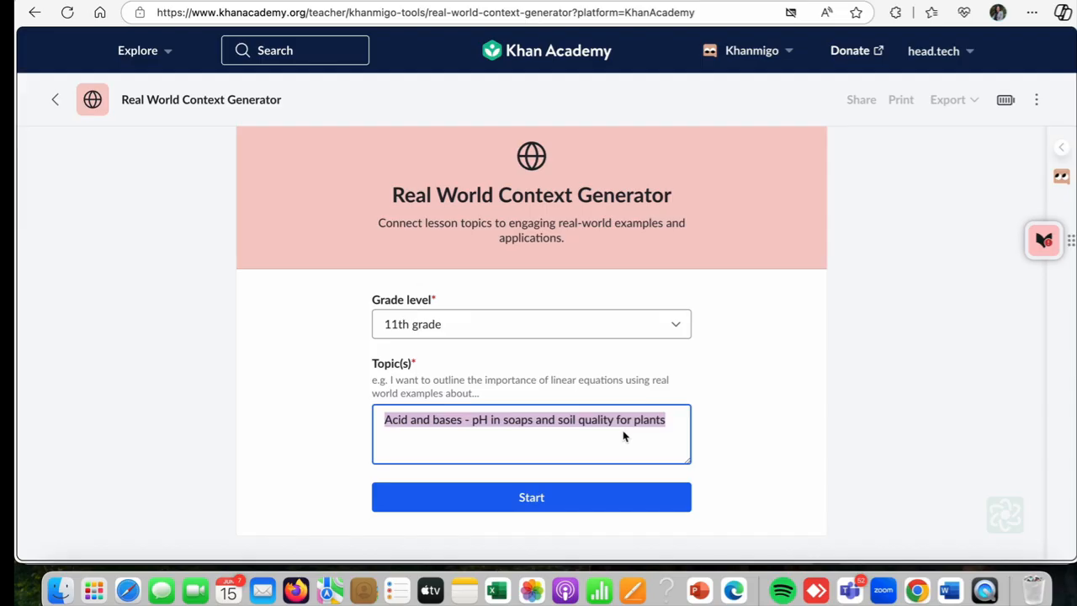
type("Ma")
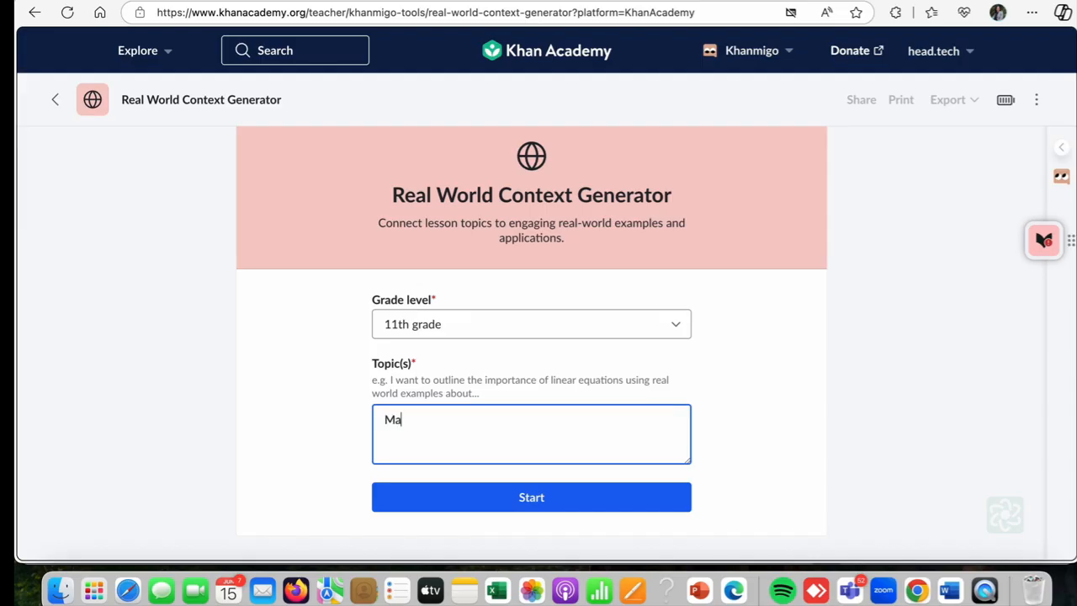
type("rketing Mix")
left_click(564, 505)
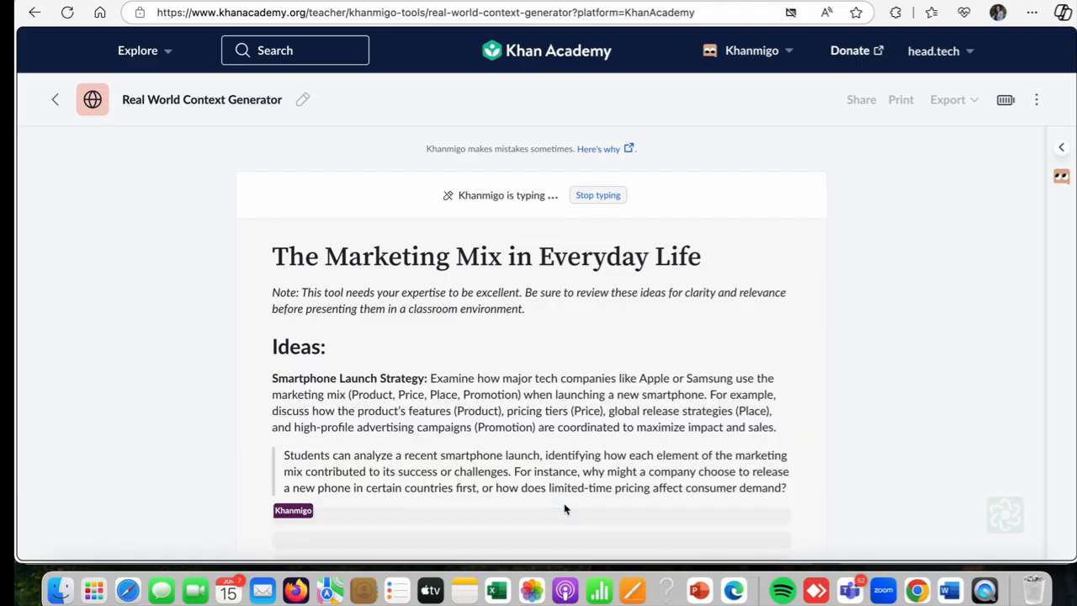
scroll(541, 477, "up", 4)
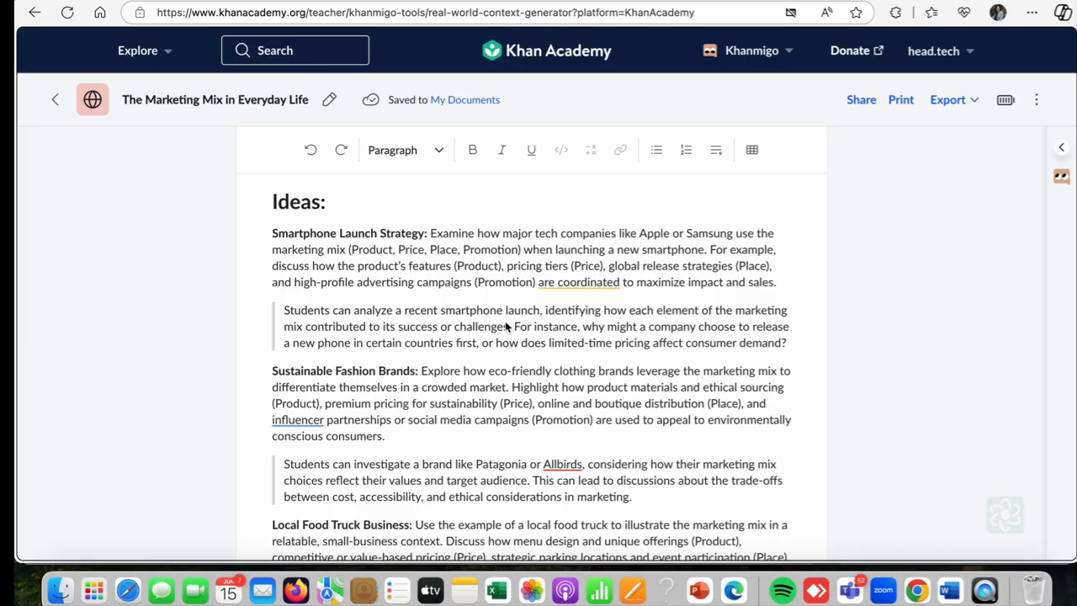
scroll(258, 267, "up", 3)
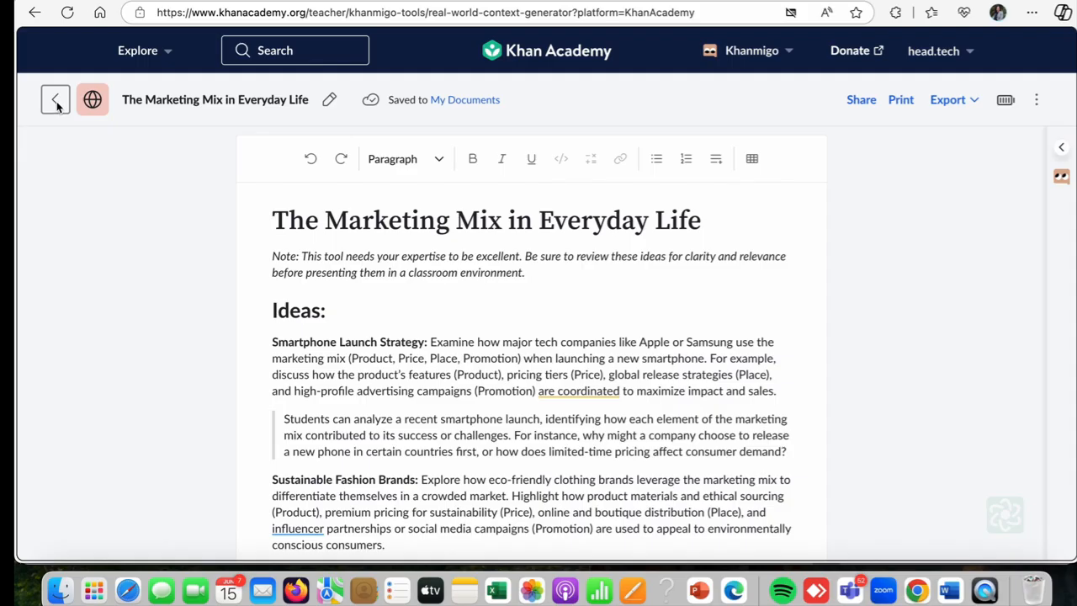
- Return to the teacher tools, show the favorites and open Report Card Comments
left_click(56, 101)
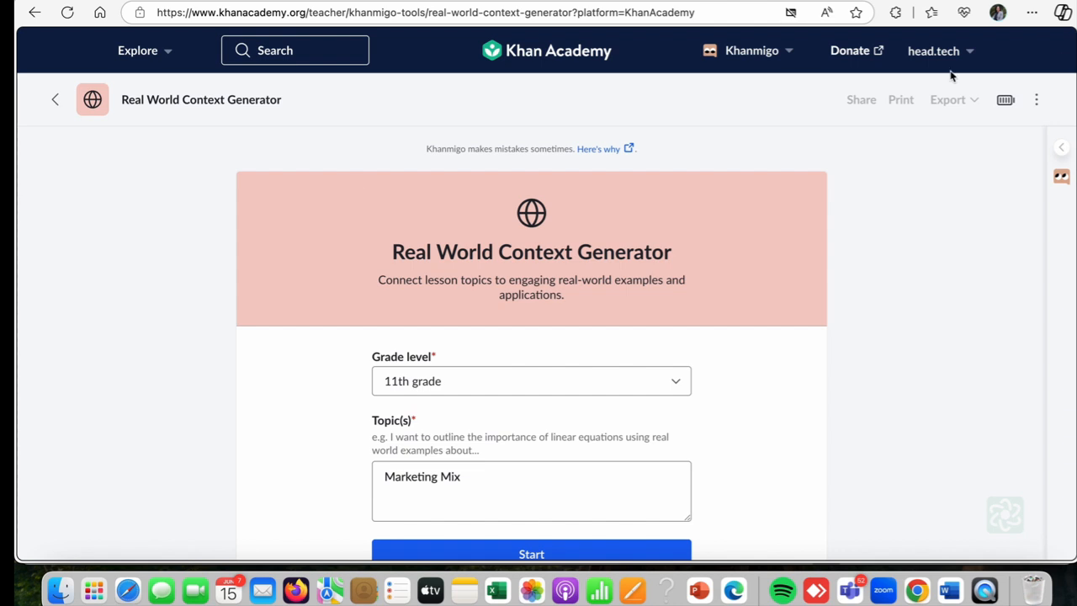
left_click(730, 56)
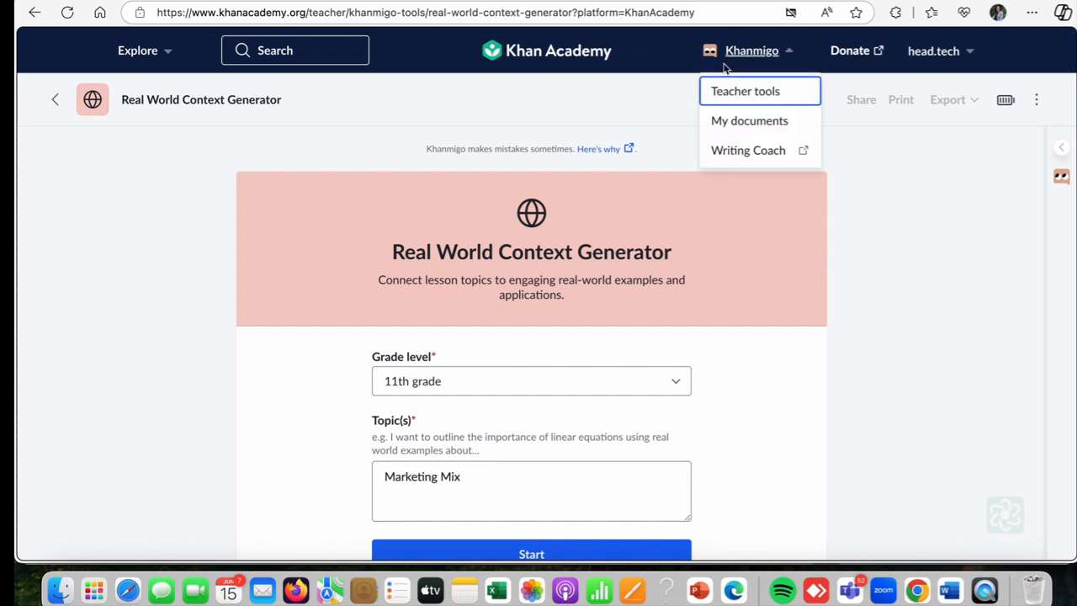
left_click(740, 90)
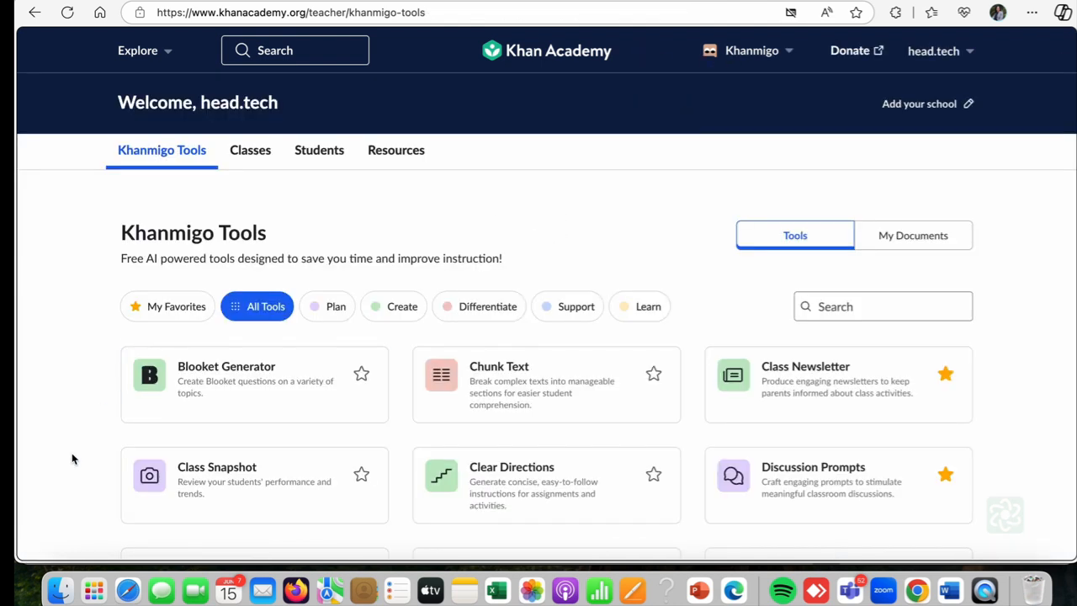
scroll(193, 244, "down", 3)
left_click(186, 207)
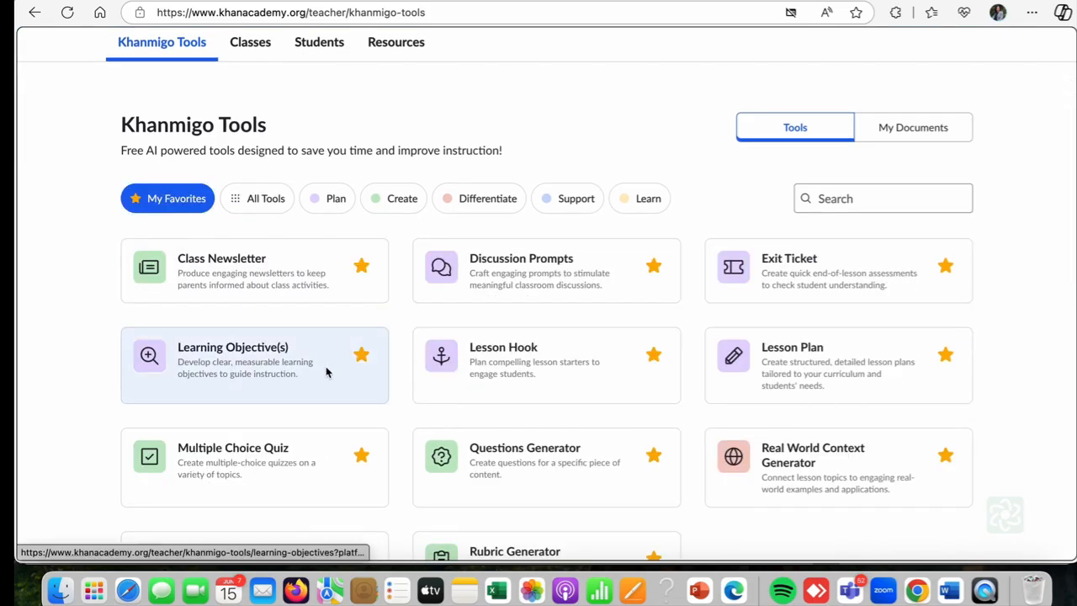
scroll(555, 337, "down", 3)
left_click(239, 402)
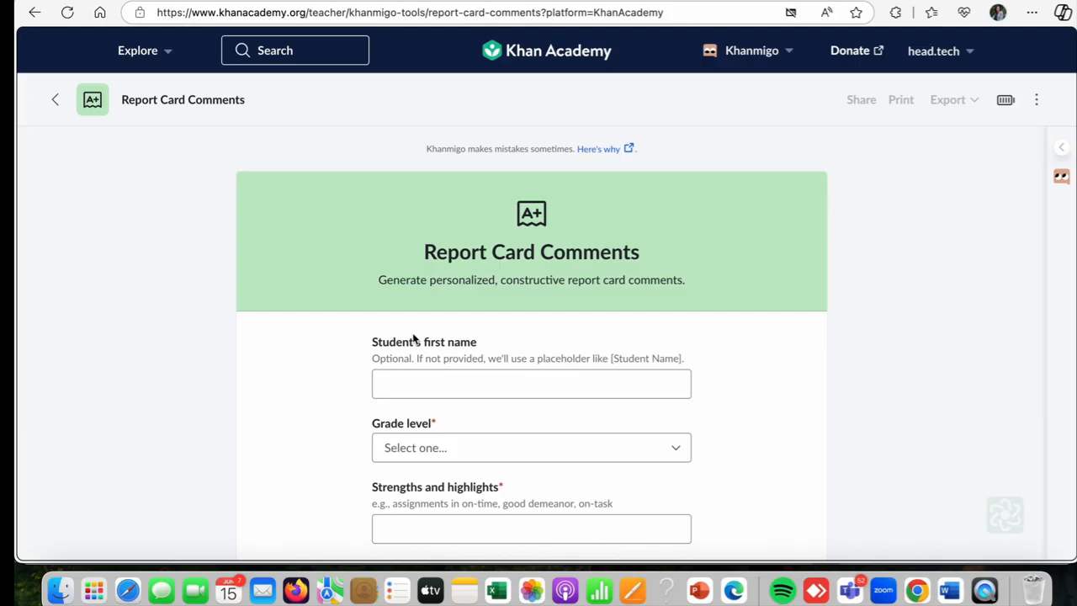
- Enter the student's first name and set the grade level to 10th grade for the report card comments
left_click(445, 390)
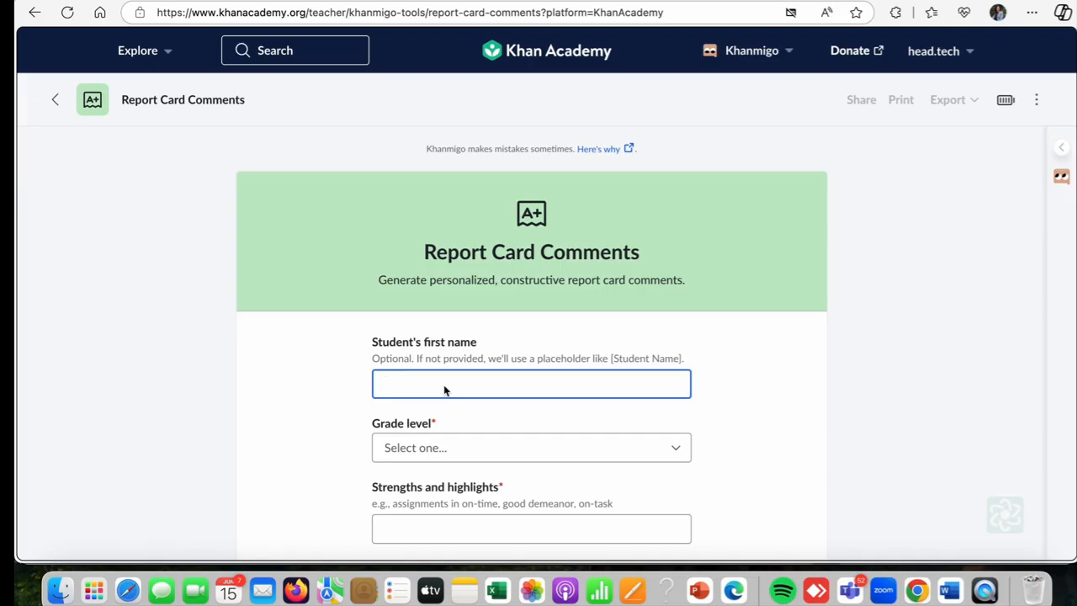
type("Monika")
left_click(413, 446)
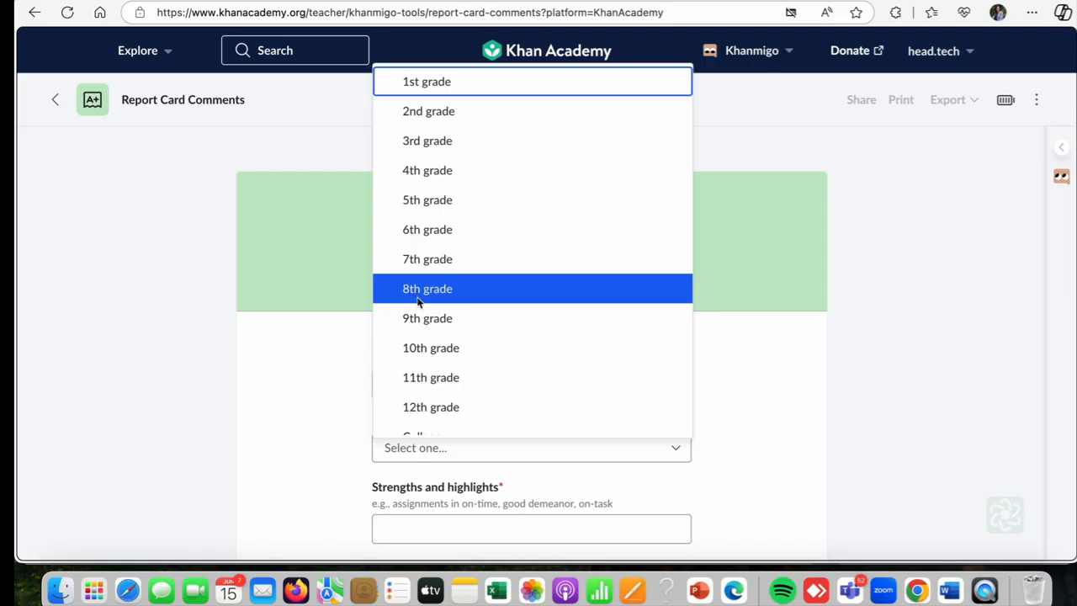
left_click(414, 348)
- Describe the student's strengths and highlights as "expressive and energetic"
scroll(423, 344, "down", 1)
scroll(424, 349, "down", 1)
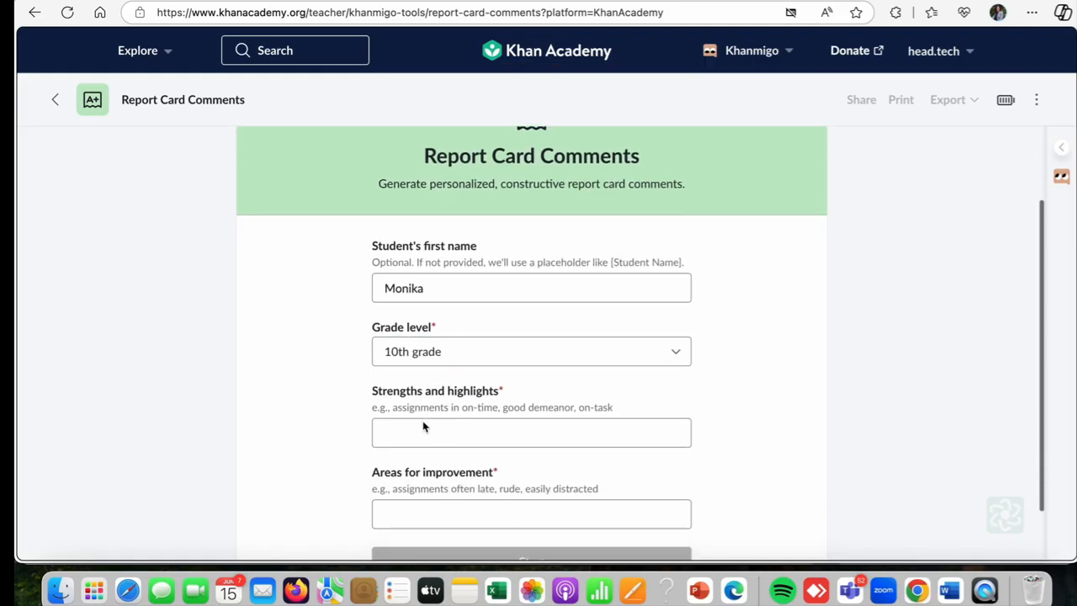
left_click(429, 438)
type("e")
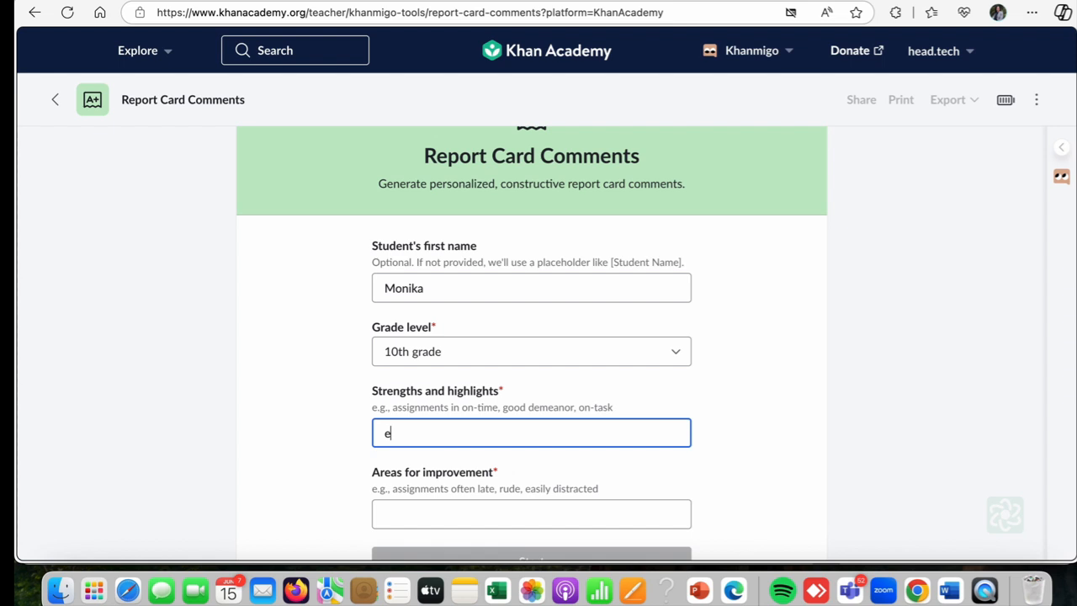
type("xpressive and enet")
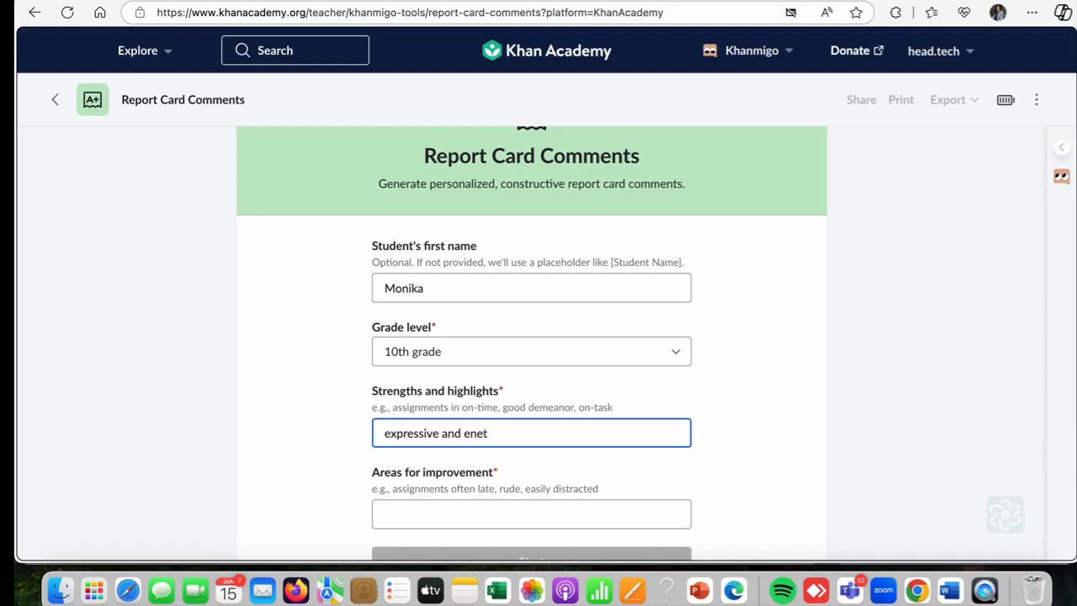
key("BackSpace")
type("rgetic")
- Enter "group coordination" as the area for improvement and generate the report card comments
scroll(396, 496, "down", 1)
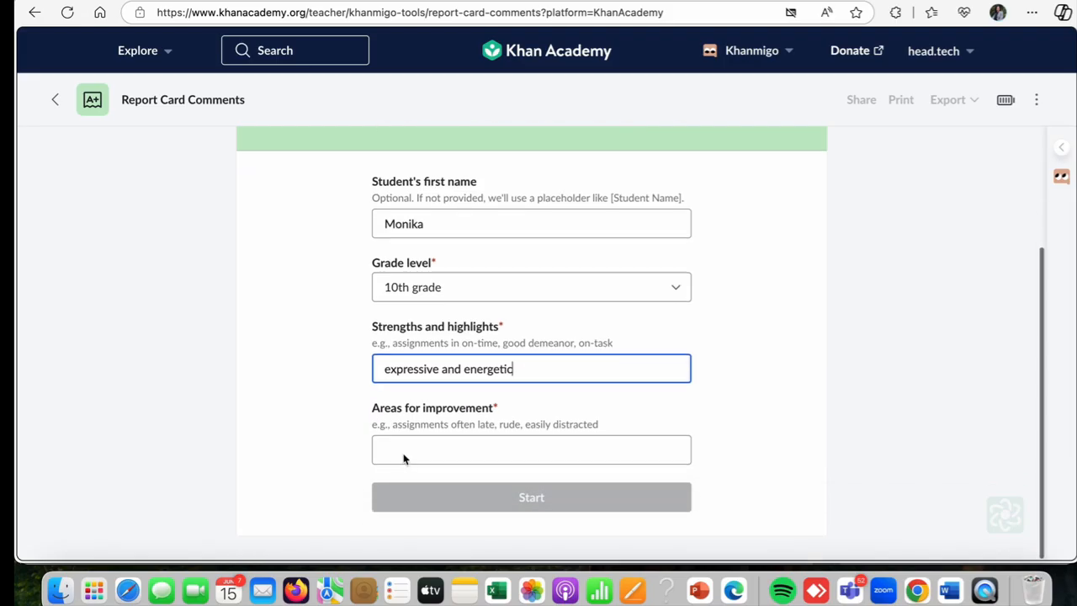
left_click(404, 457)
type("group")
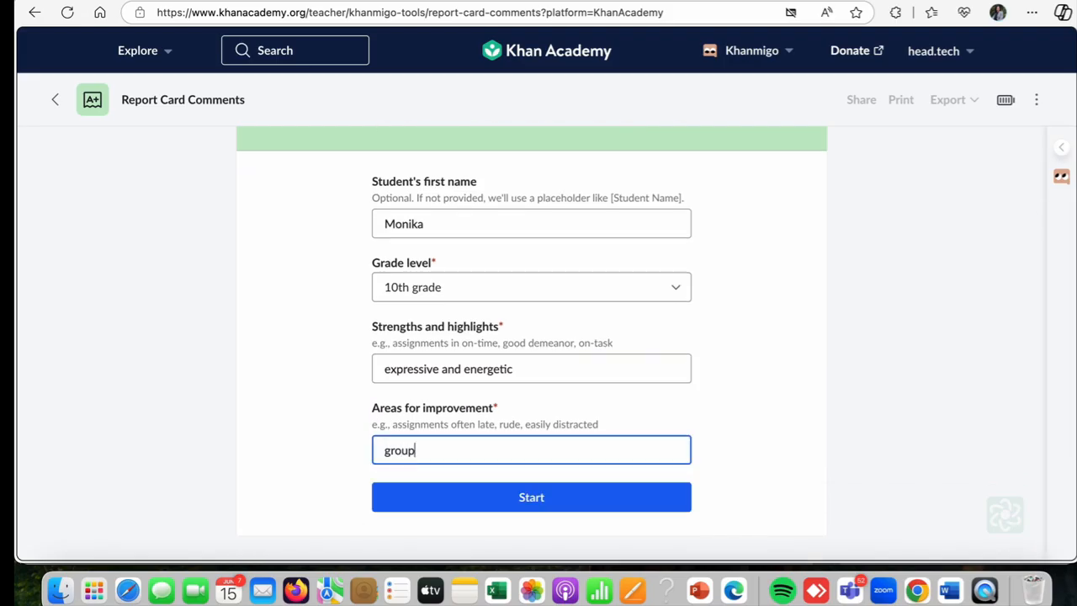
type(" coordination")
left_click(503, 511)
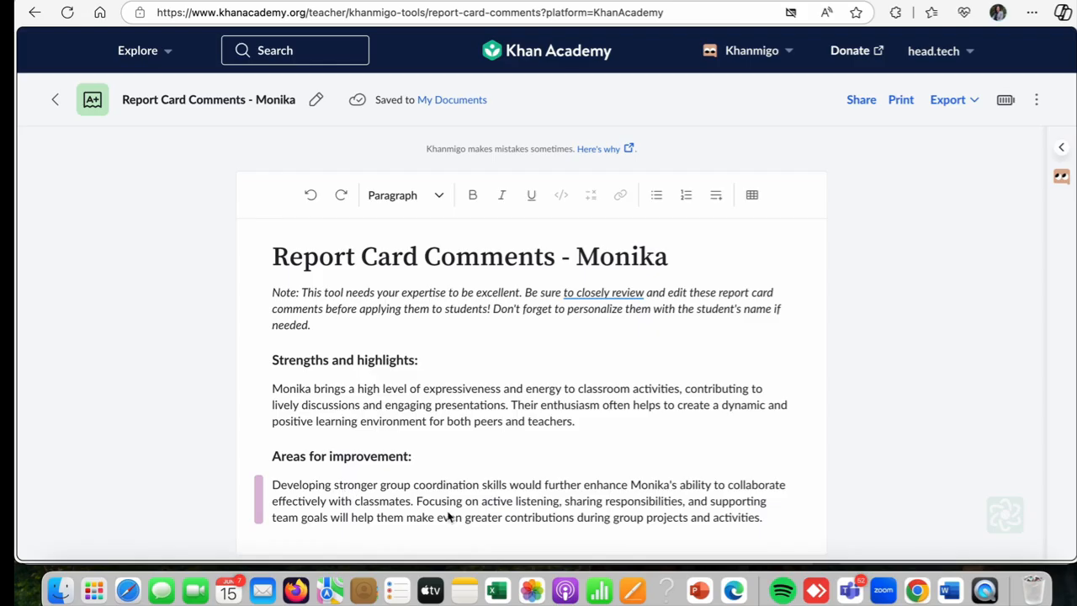
- Review the generated report card comments and show their export options
scroll(448, 505, "down", 1)
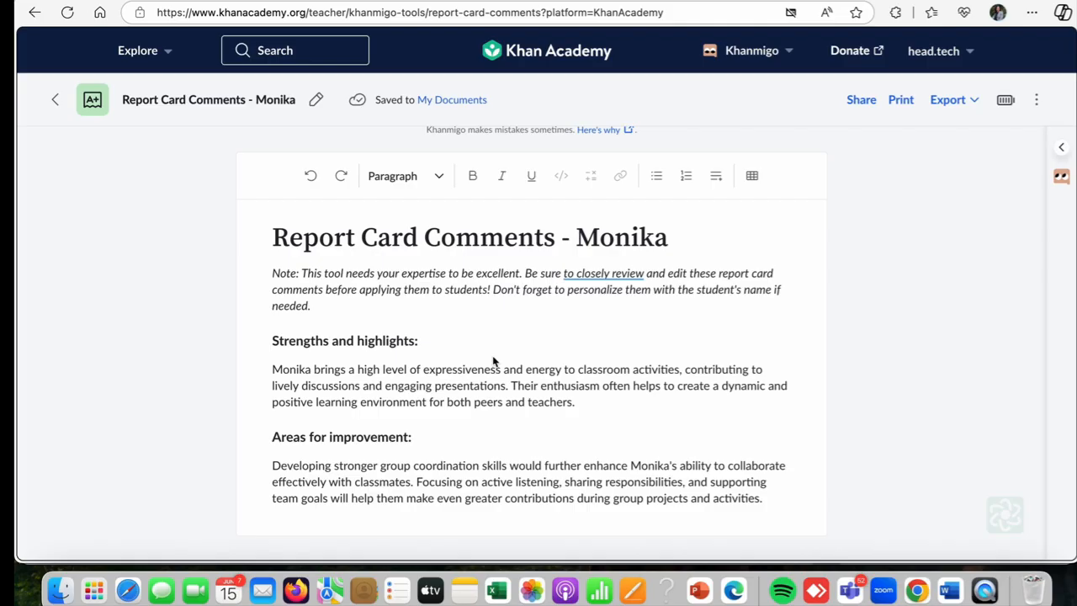
left_click(967, 102)
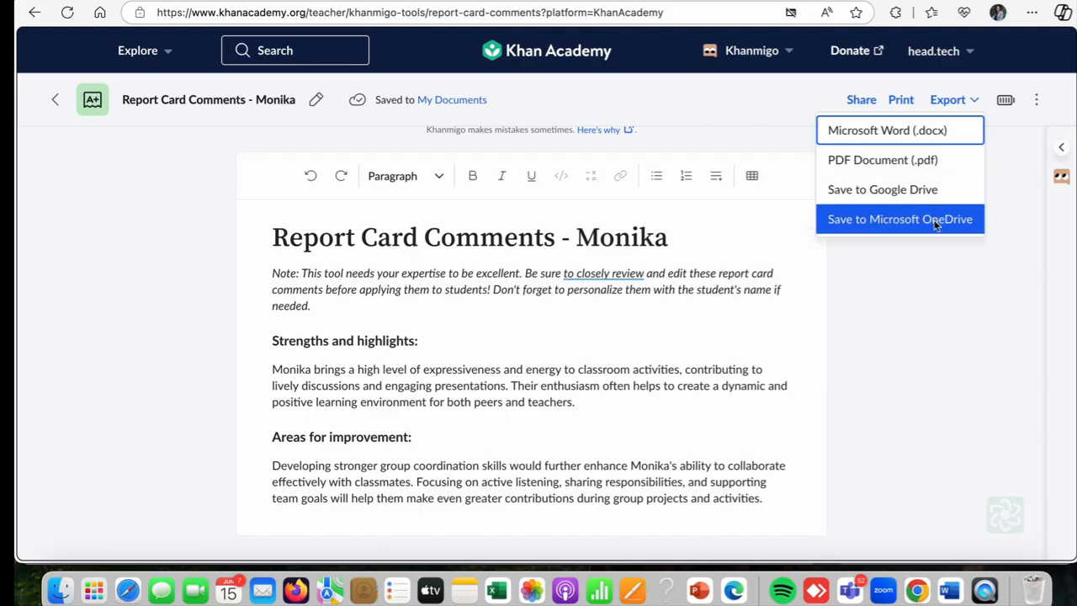
- Return to the teacher tools, filter them to the favorites and open the Rubric Generator
left_click(56, 101)
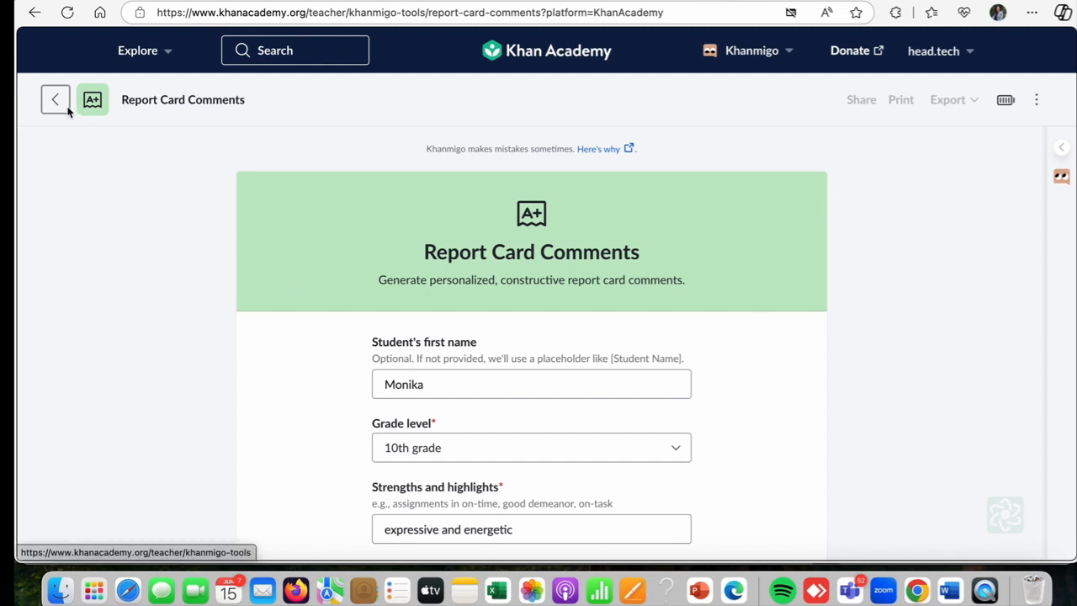
left_click(760, 59)
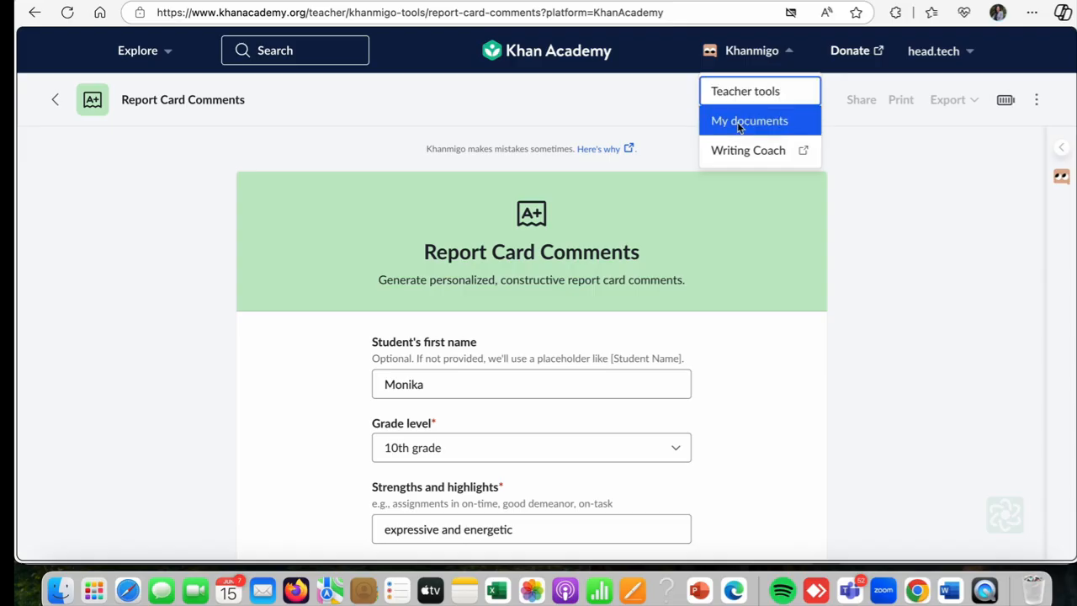
left_click(745, 91)
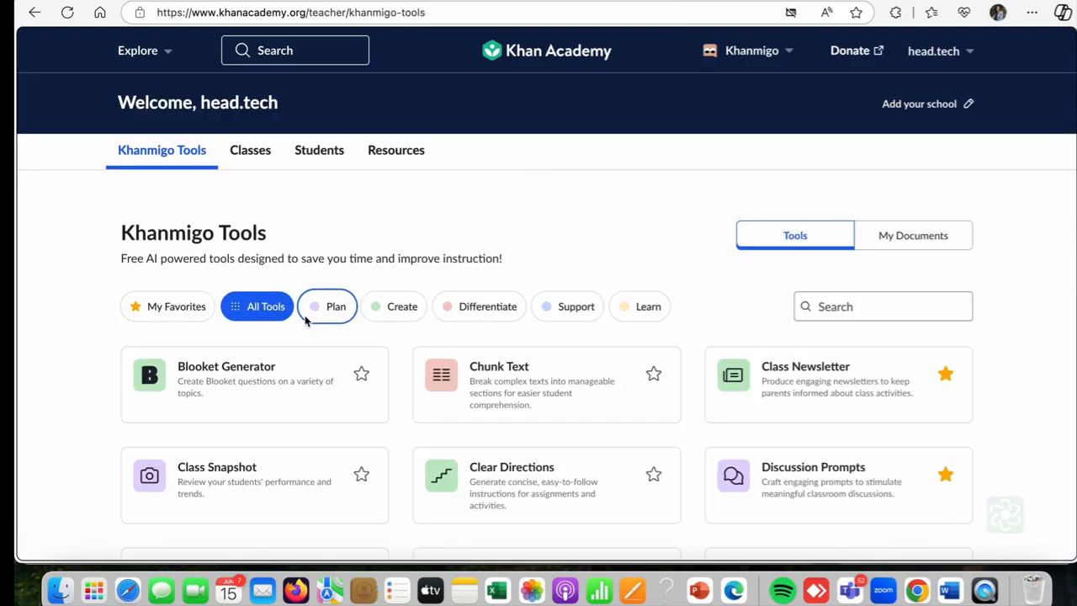
scroll(305, 319, "down", 5)
scroll(306, 320, "up", 1)
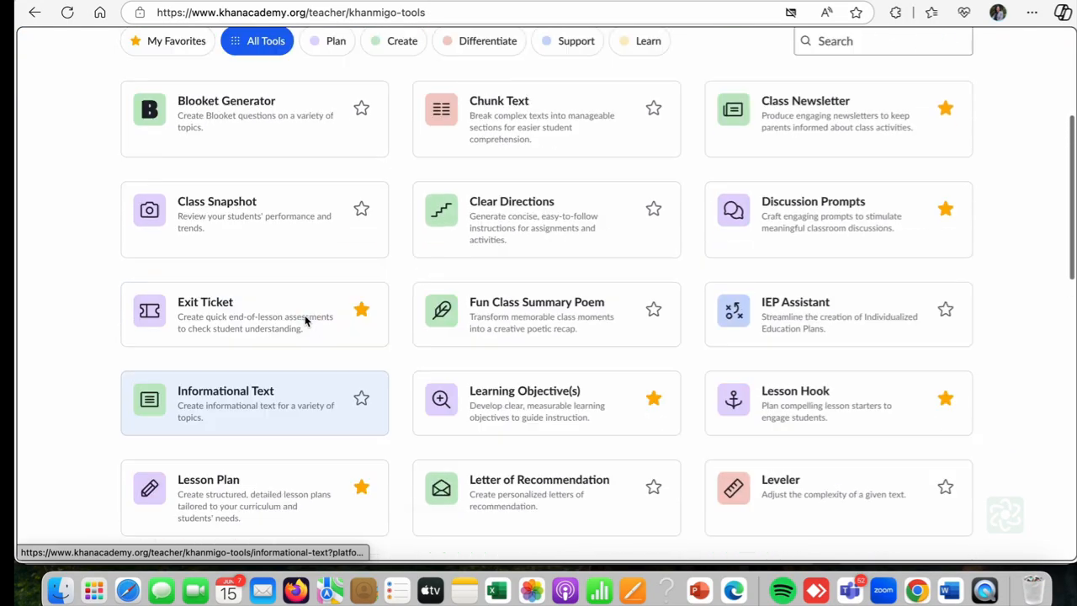
scroll(305, 320, "up", 3)
left_click(187, 310)
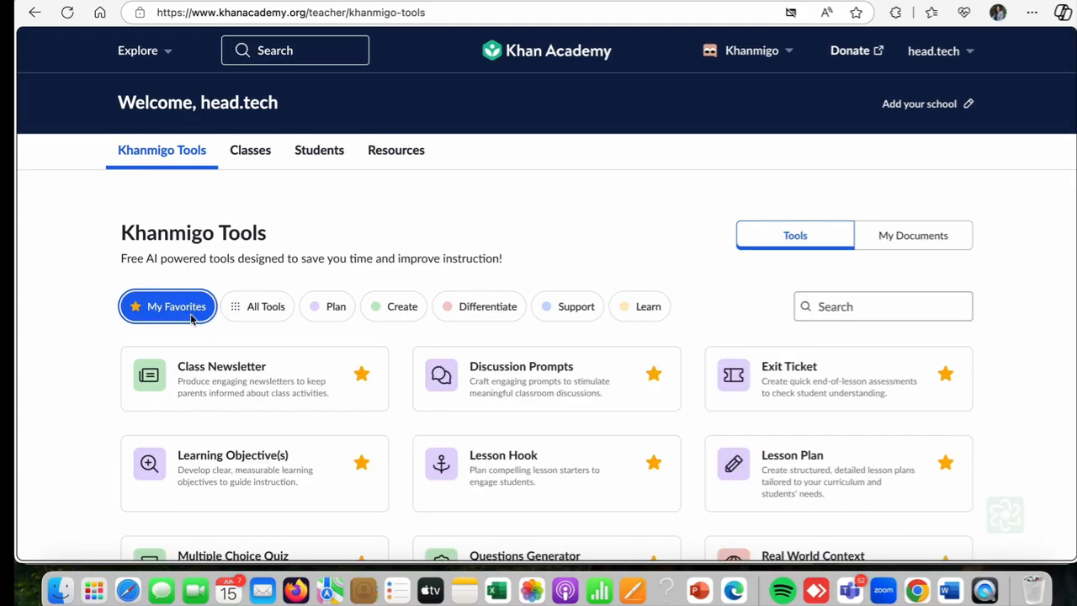
scroll(496, 360, "down", 4)
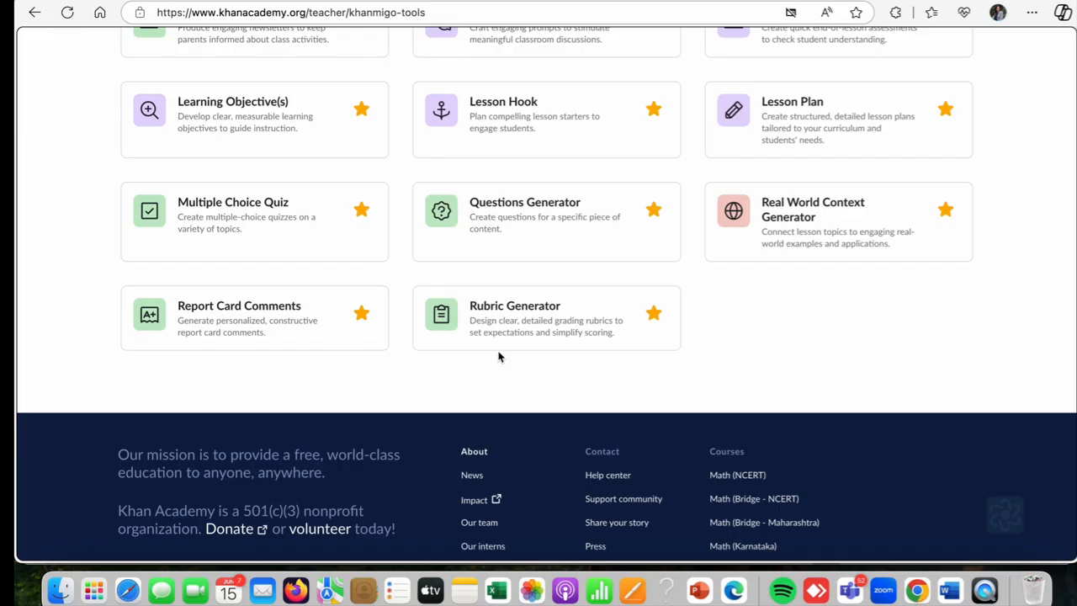
left_click(487, 309)
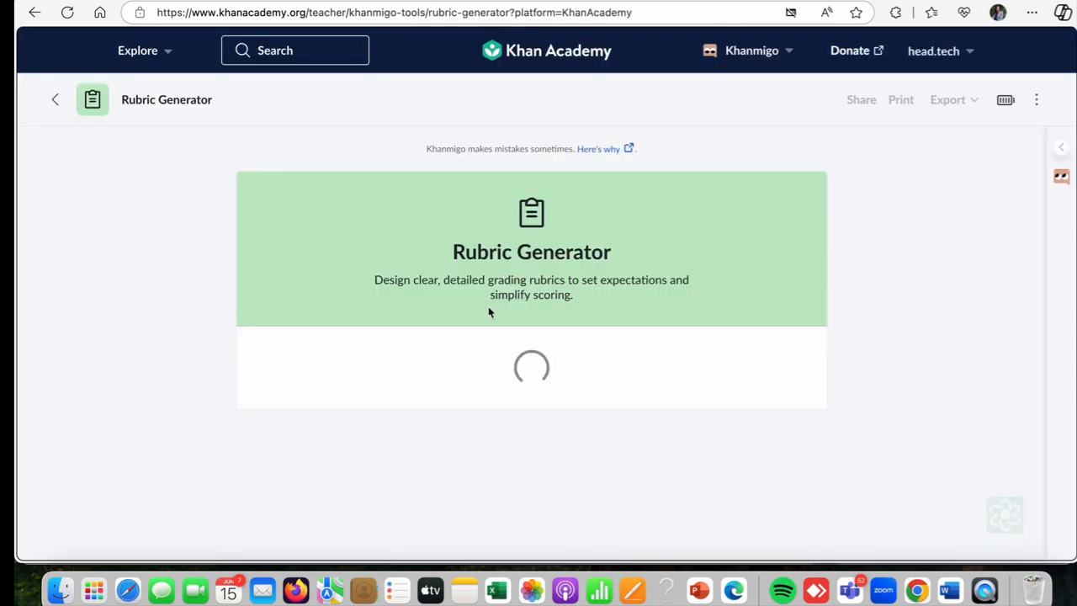
- Set the rubric's grade level to 12th grade and describe the assignment as "monologue performance"
left_click(463, 376)
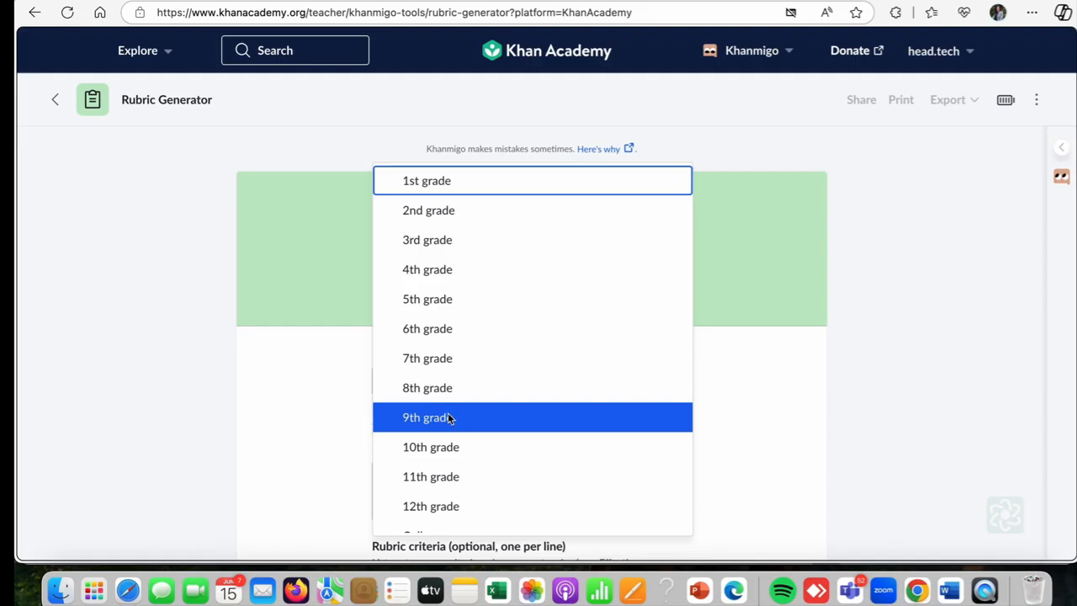
left_click(432, 505)
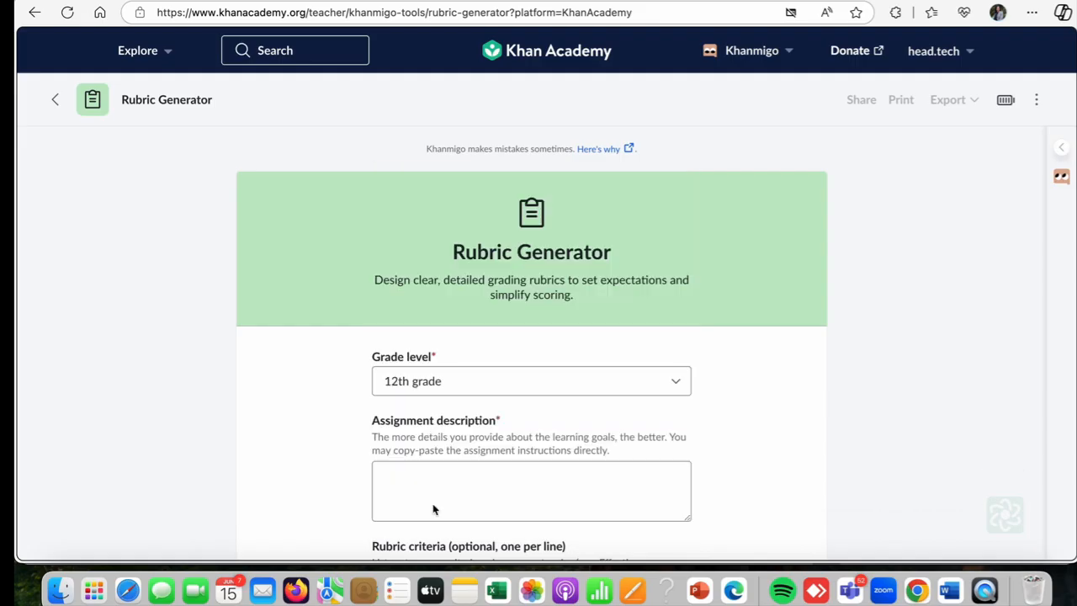
left_click(437, 502)
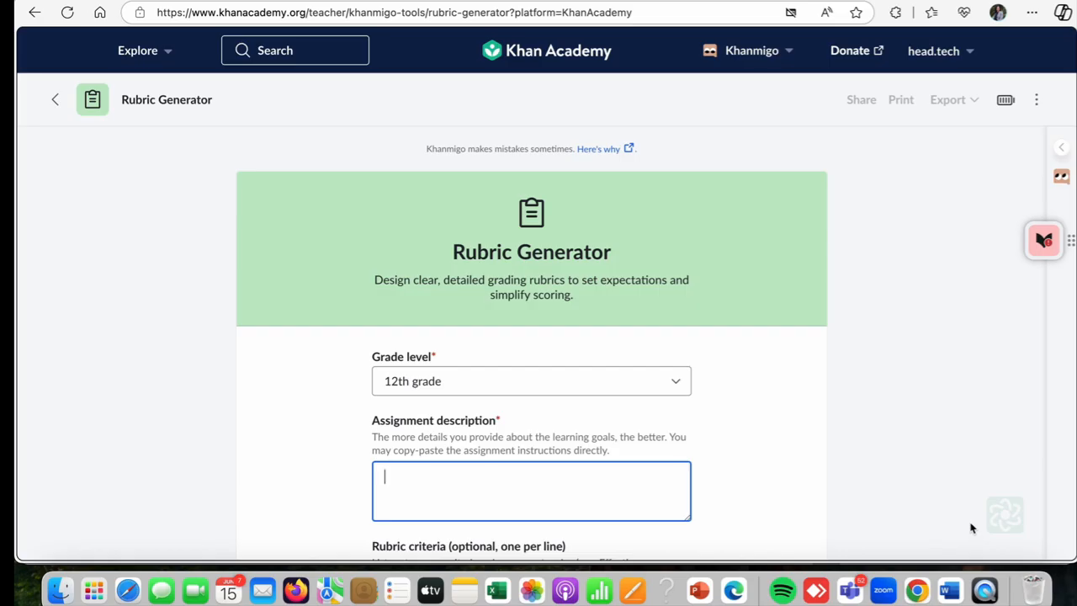
type("monologue perform")
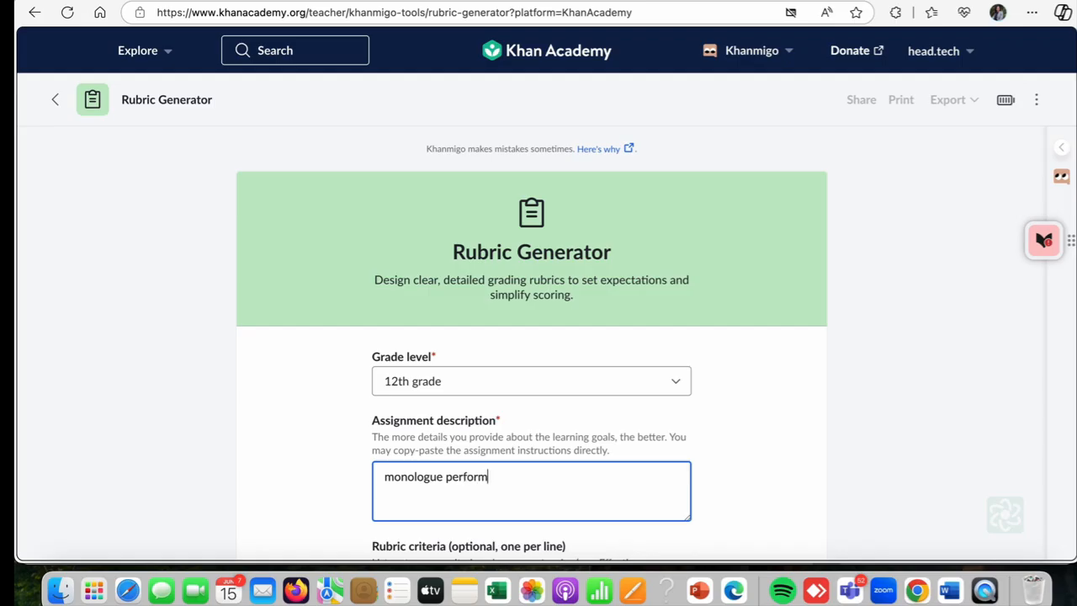
type("ance")
- Add three rubric criteria: "voice", "emotion" and "stage movment"
scroll(682, 486, "down", 5)
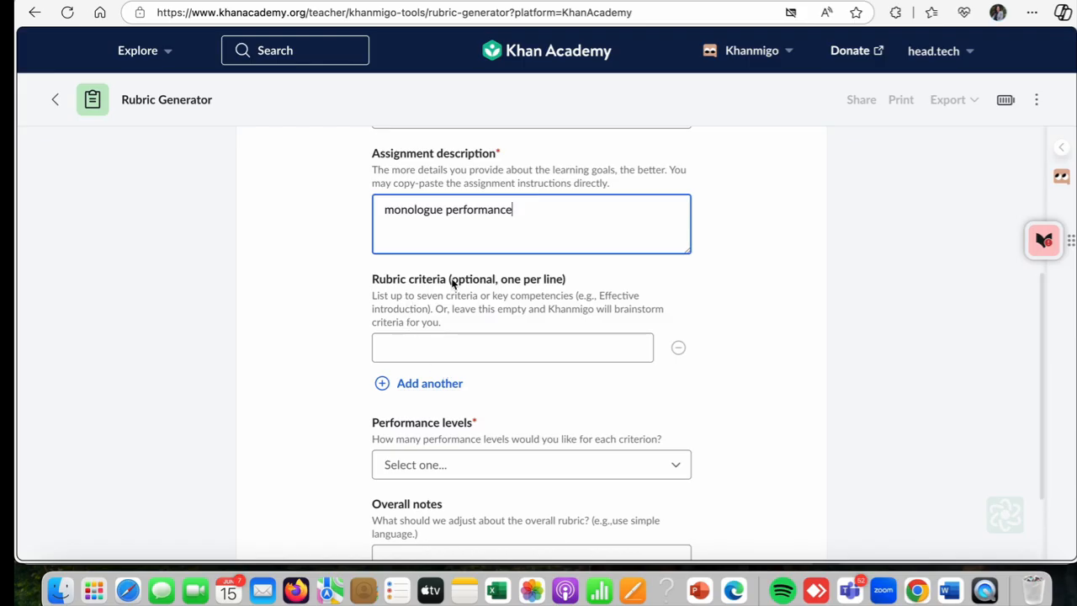
left_click(423, 344)
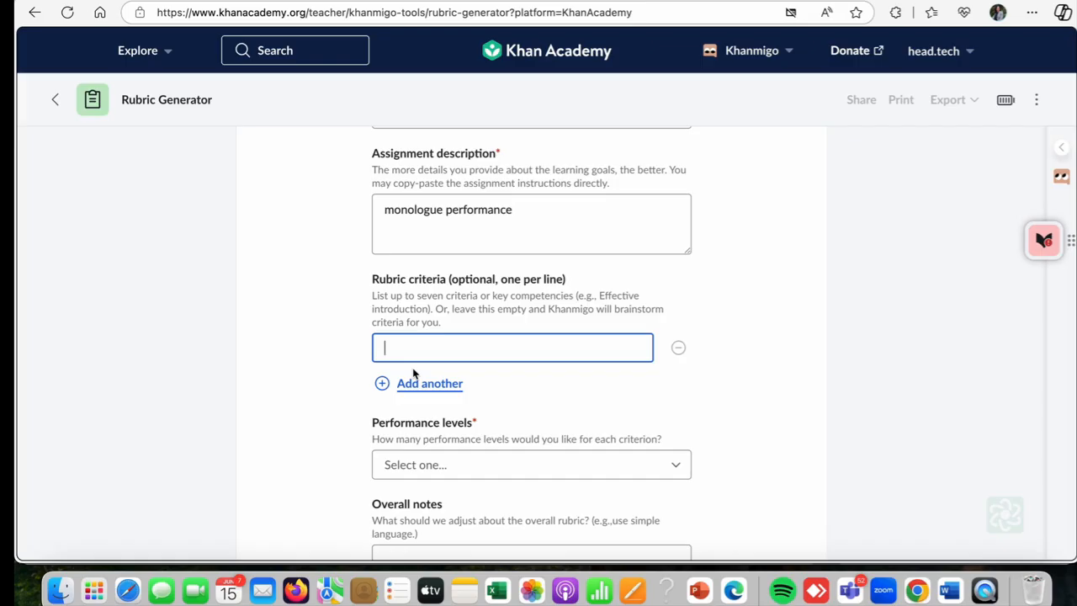
type("voice")
left_click(443, 383)
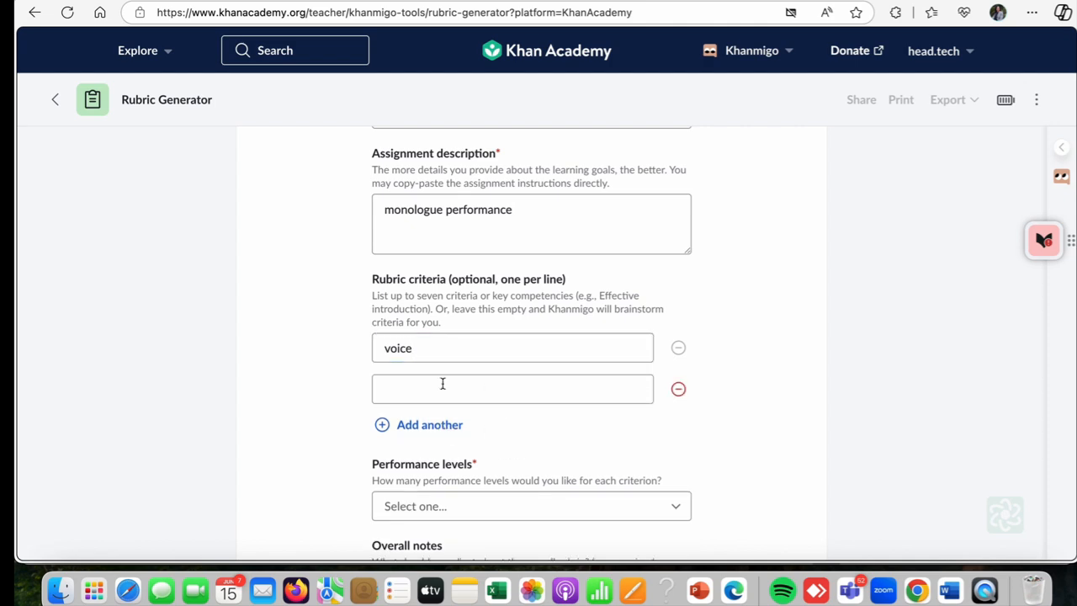
scroll(442, 383, "up", 5)
scroll(443, 385, "down", 6)
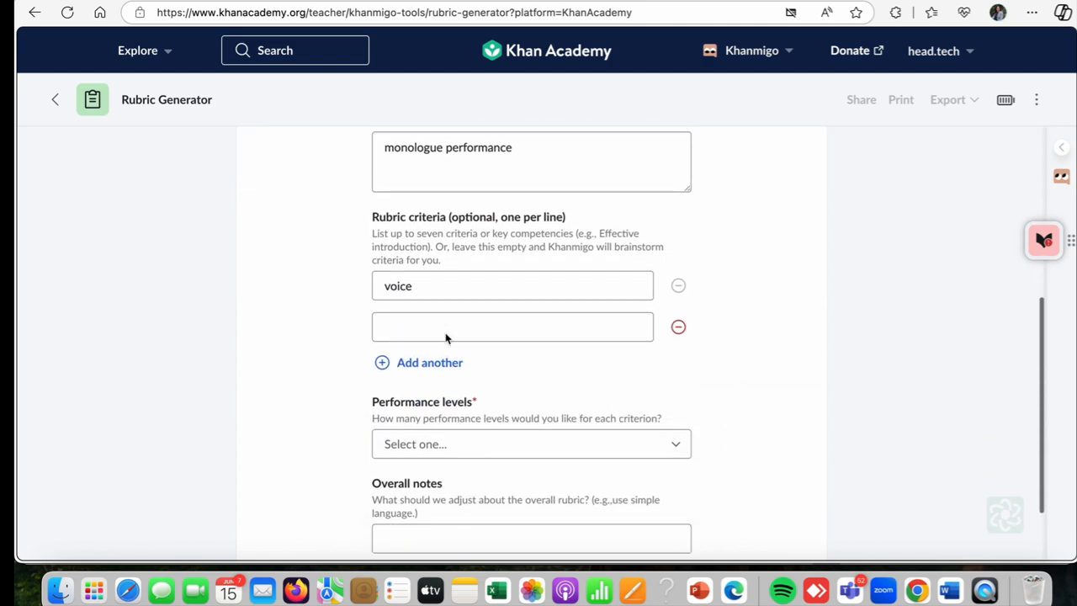
left_click(447, 335)
type("emotion")
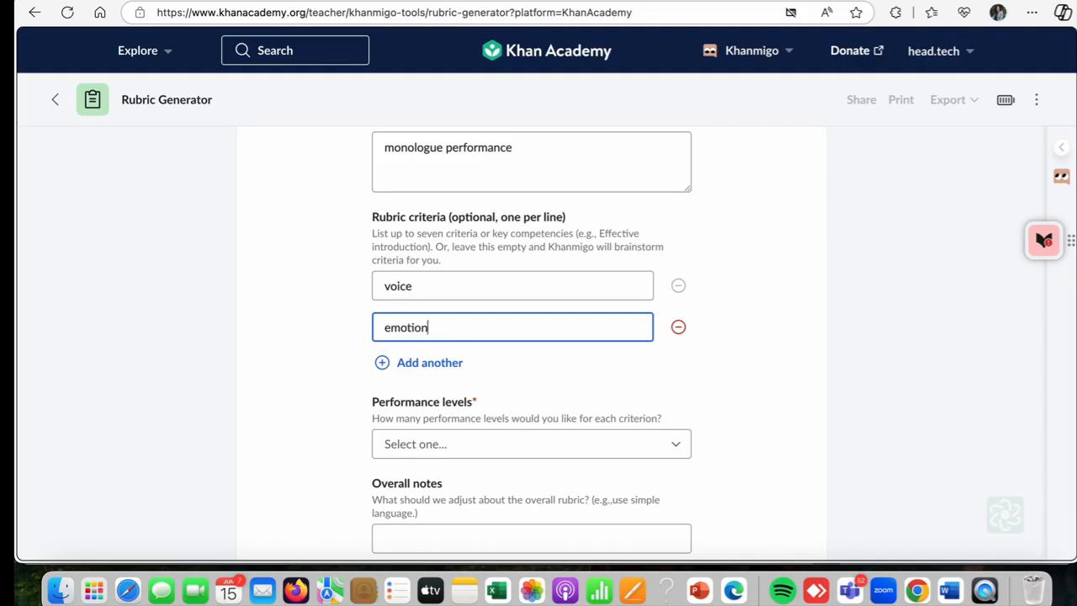
left_click(455, 365)
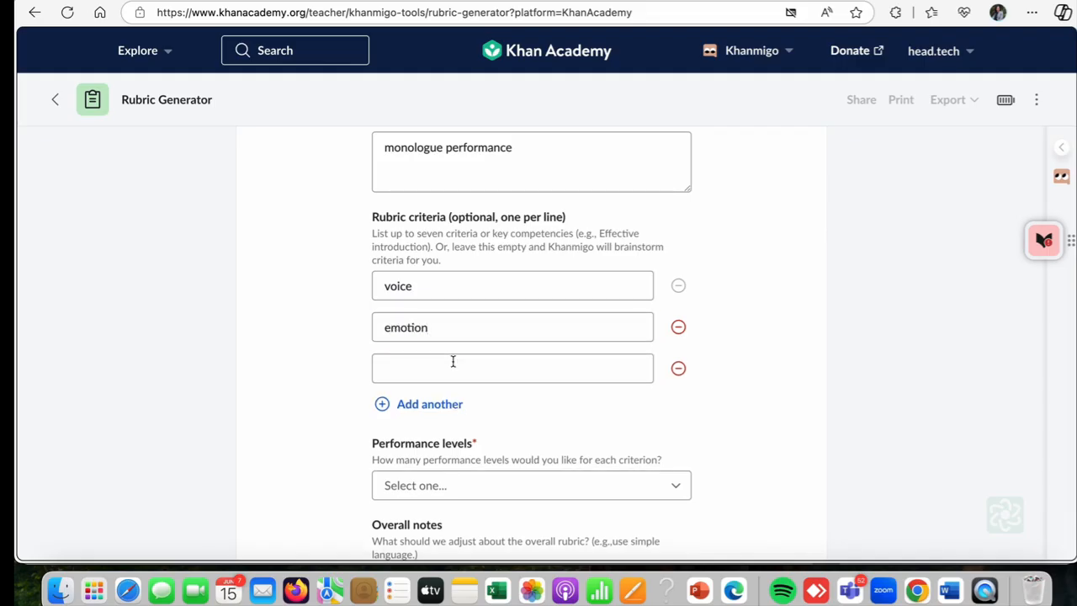
left_click(428, 369)
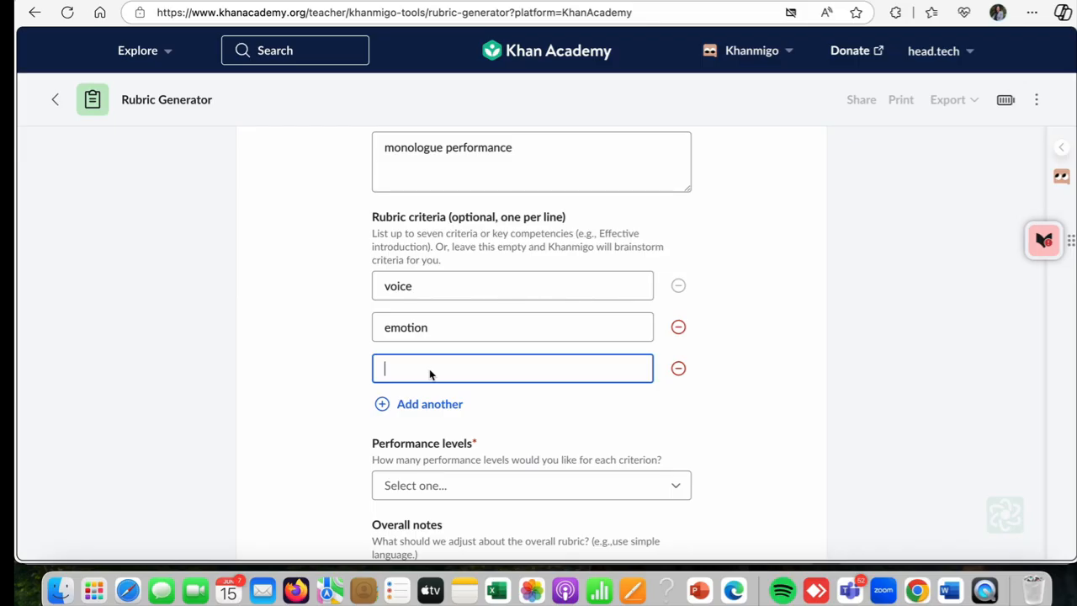
type("stage movment")
- Choose the four performance levels from Beginning to Exceeding Expectations and generate the rubric without overall notes
scroll(412, 480, "down", 3)
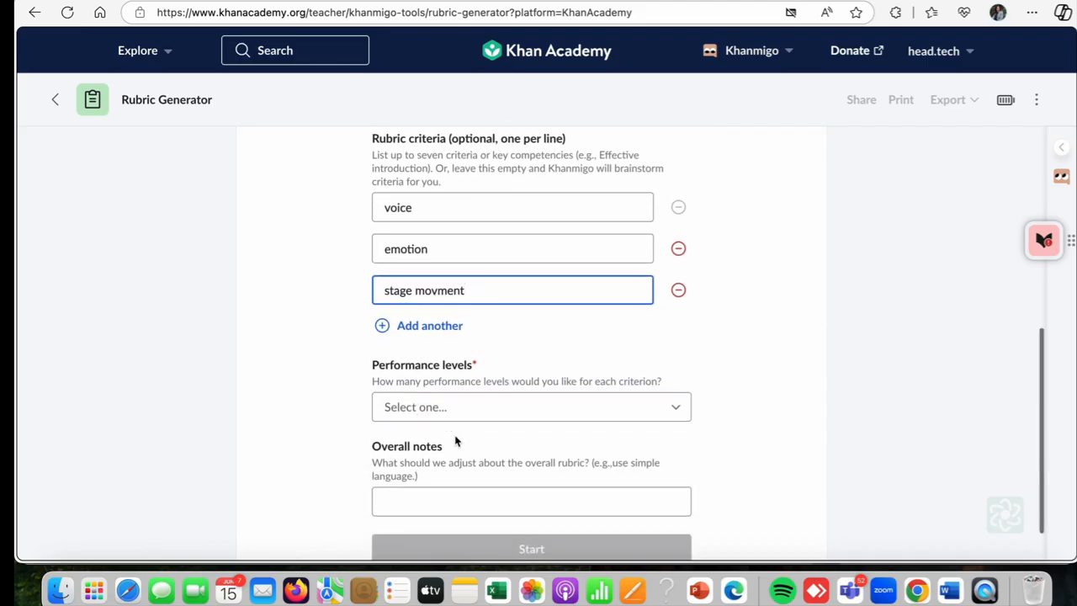
left_click(480, 420)
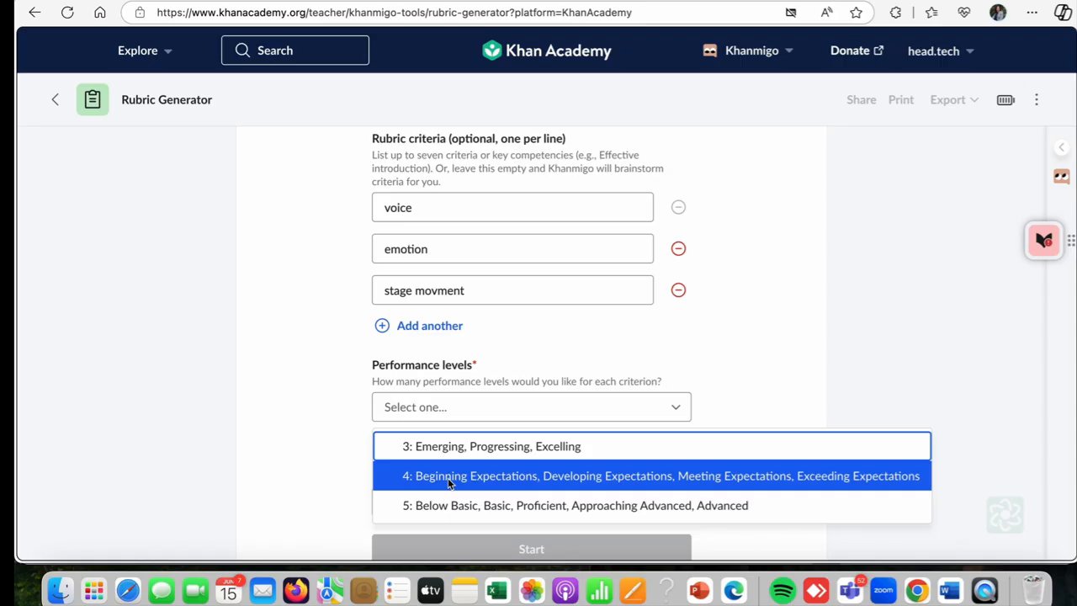
left_click(448, 478)
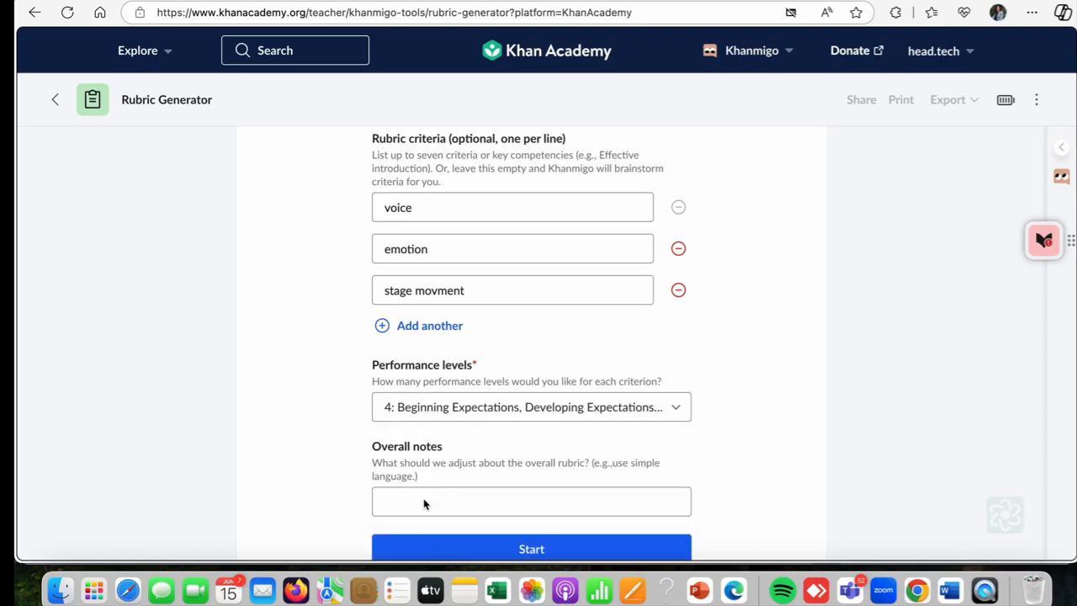
scroll(422, 503, "down", 1)
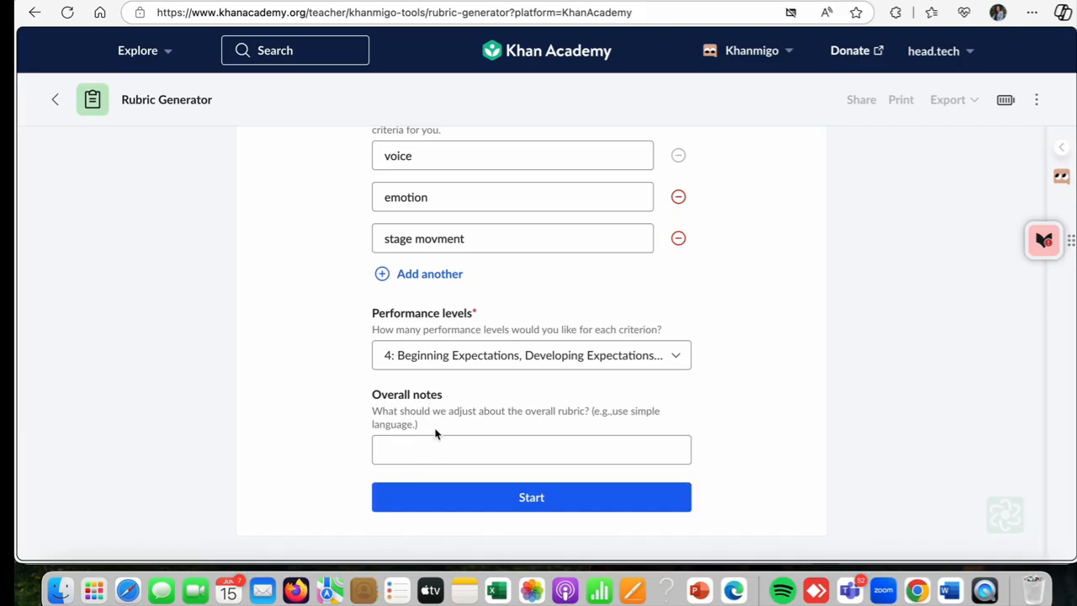
left_click(522, 505)
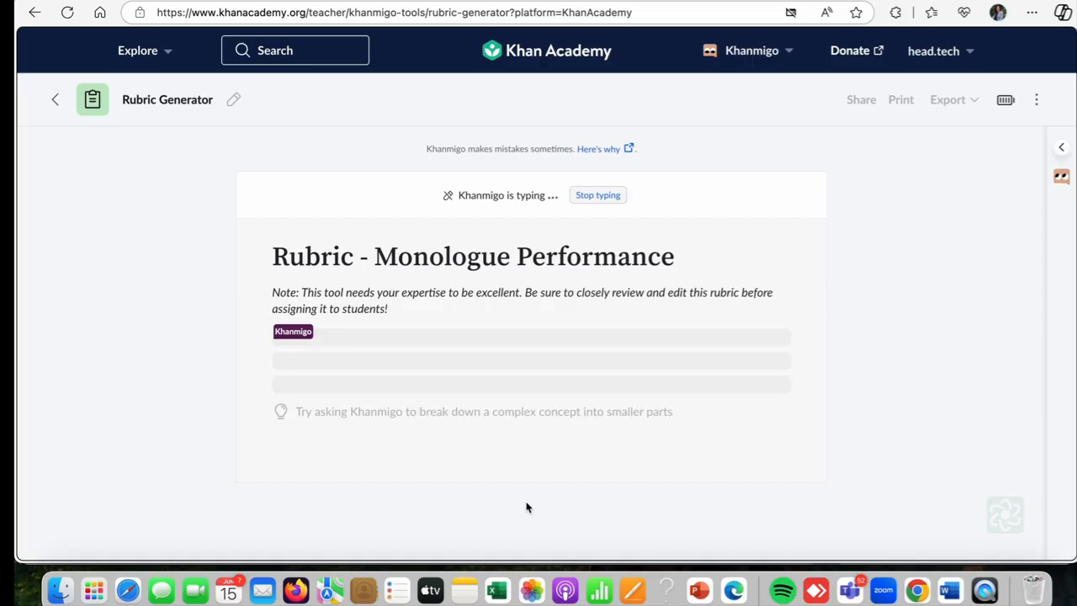
- Review the monologue rubric's voice, emotion and stage movement descriptors across all performance levels, and show the export options
scroll(530, 499, "down", 13)
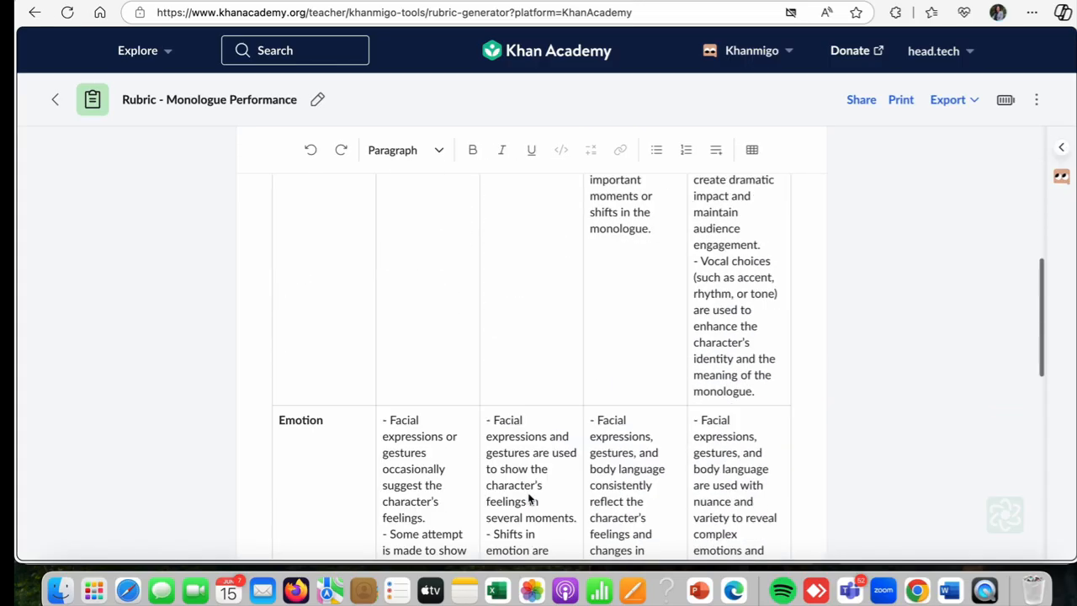
scroll(566, 363, "up", 1)
scroll(563, 365, "up", 10)
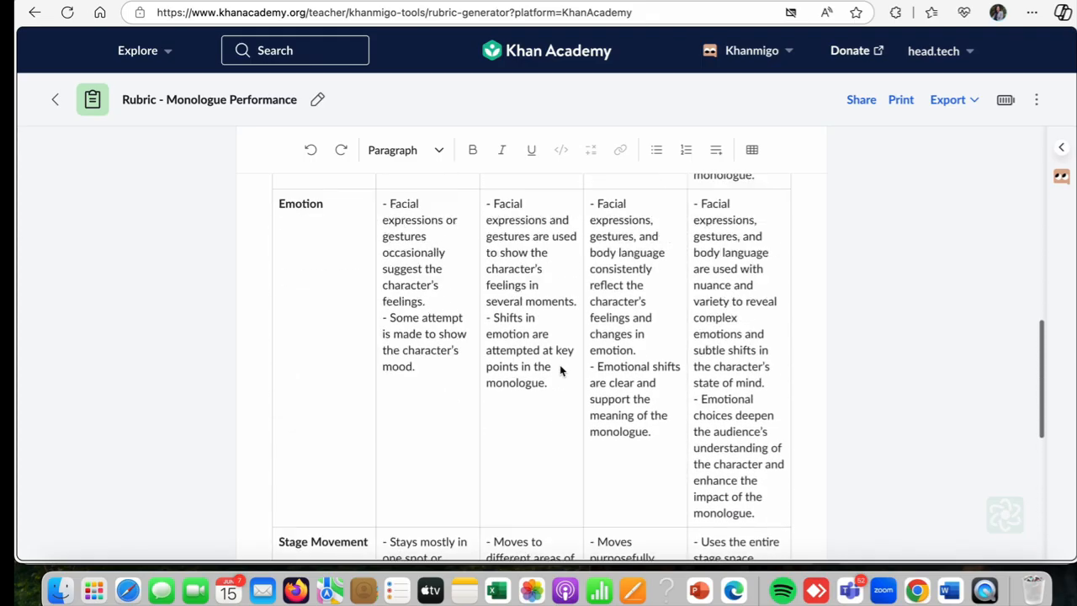
scroll(560, 370, "up", 3)
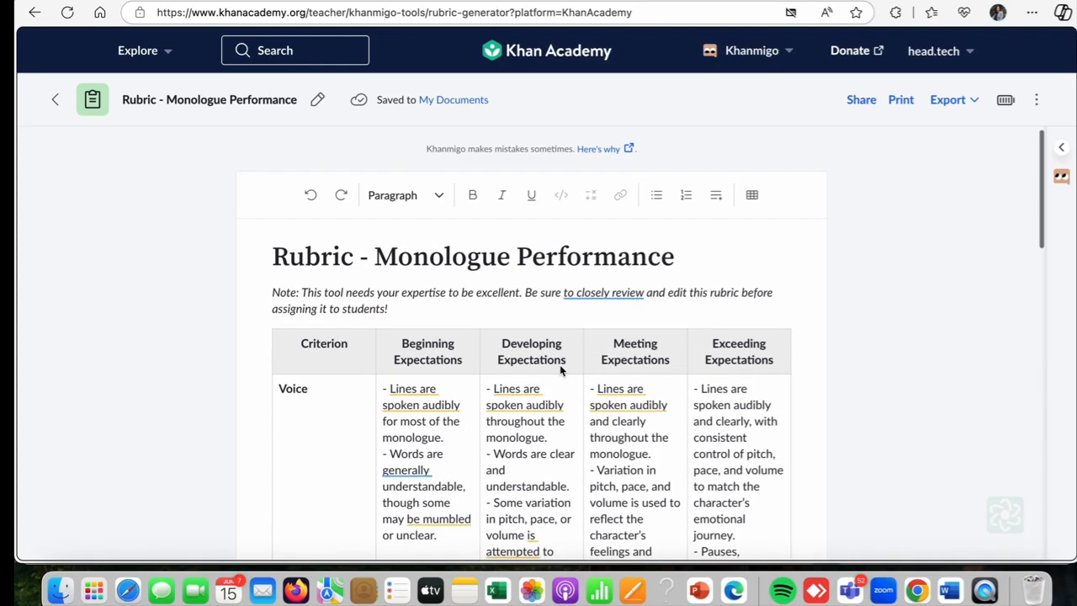
scroll(373, 385, "down", 6)
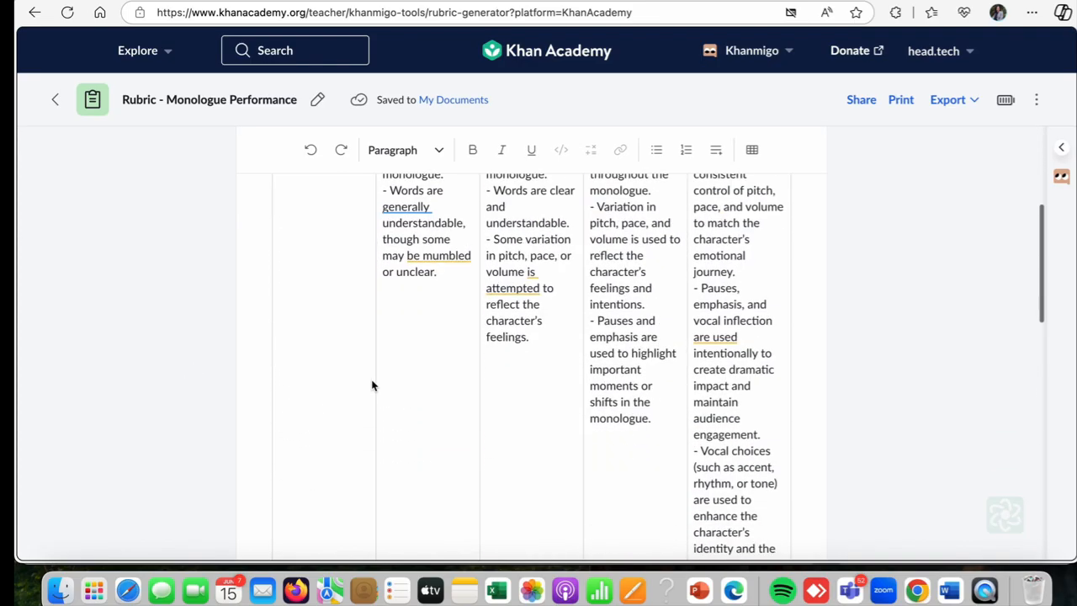
scroll(373, 386, "down", 5)
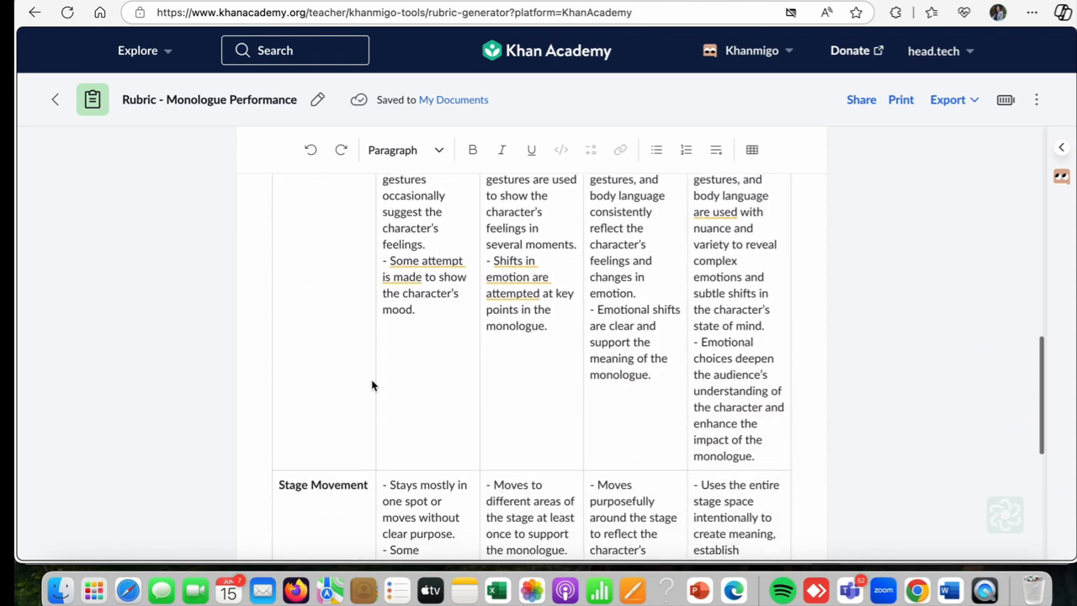
scroll(373, 385, "down", 2)
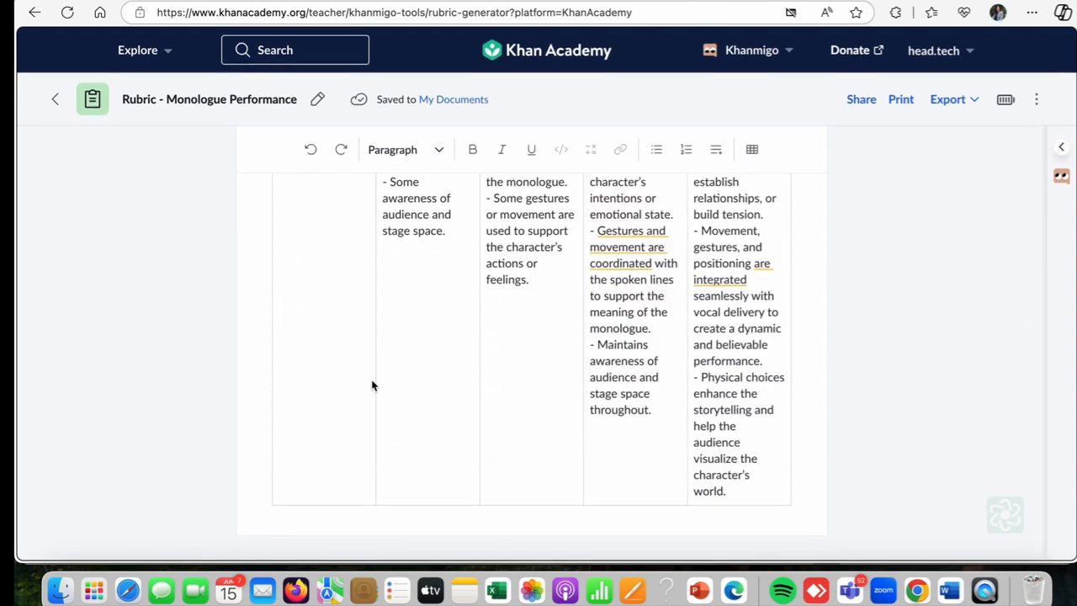
scroll(372, 385, "up", 12)
scroll(373, 385, "up", 2)
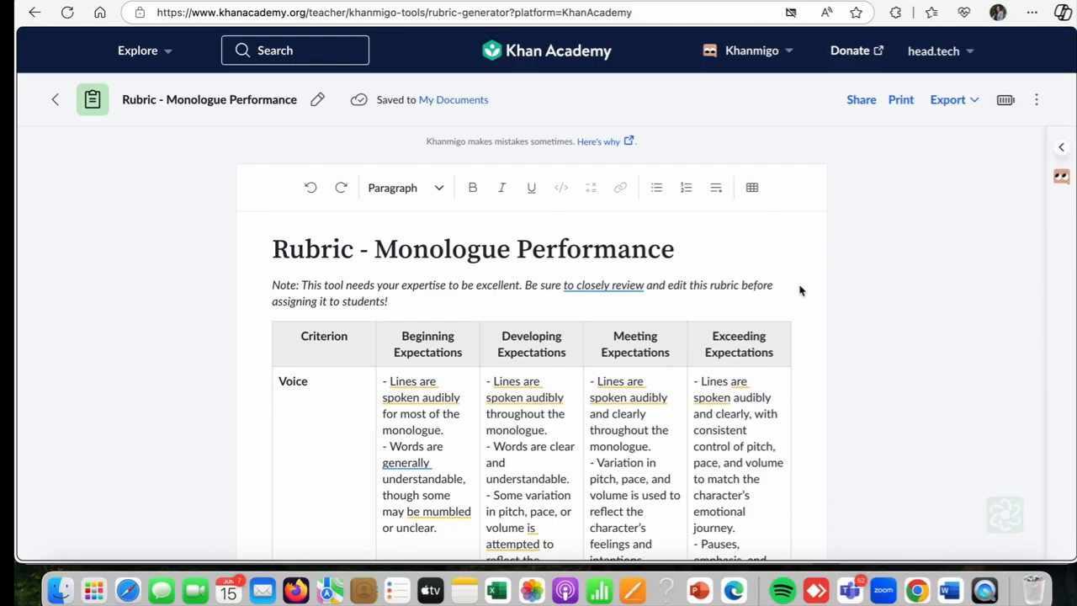
left_click(971, 107)
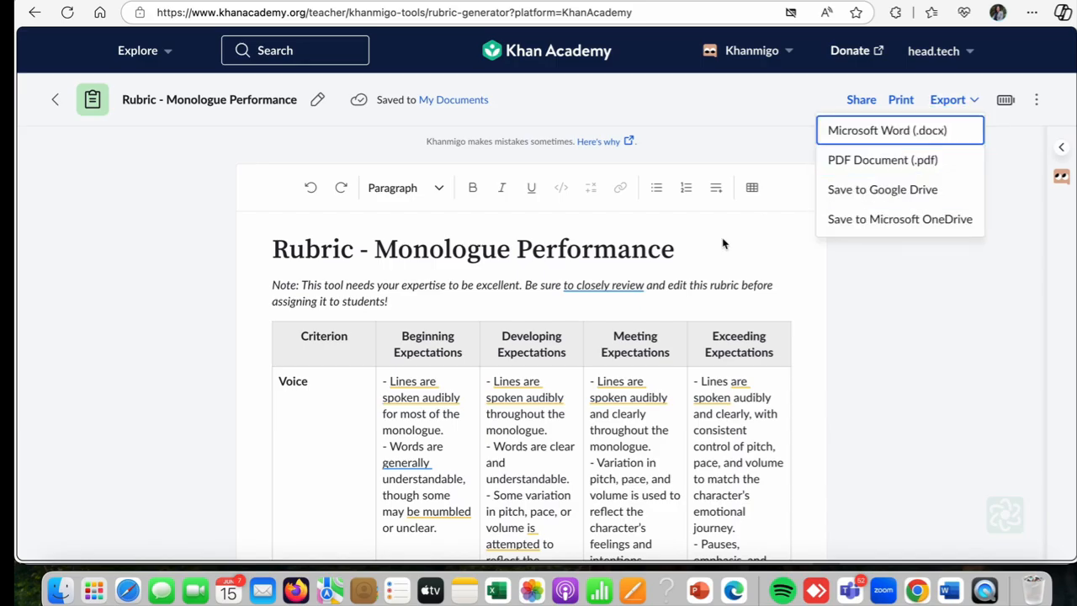